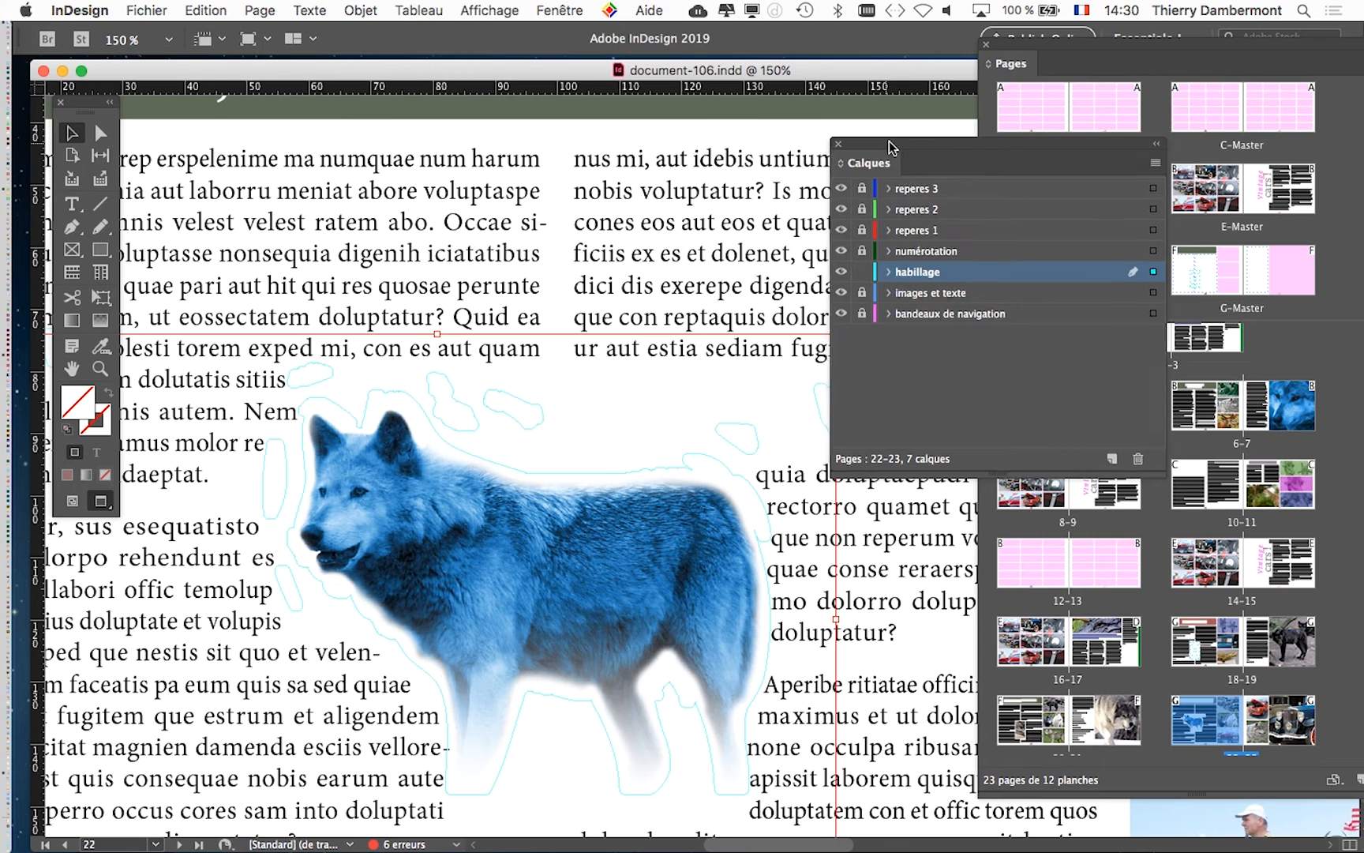
- Reposition and enlarge the layers list, then expand the habillage layer to inspect its contents
{"action": "left_click_drag", "start_coordinate": [885, 147], "coordinate": [823, 70]}
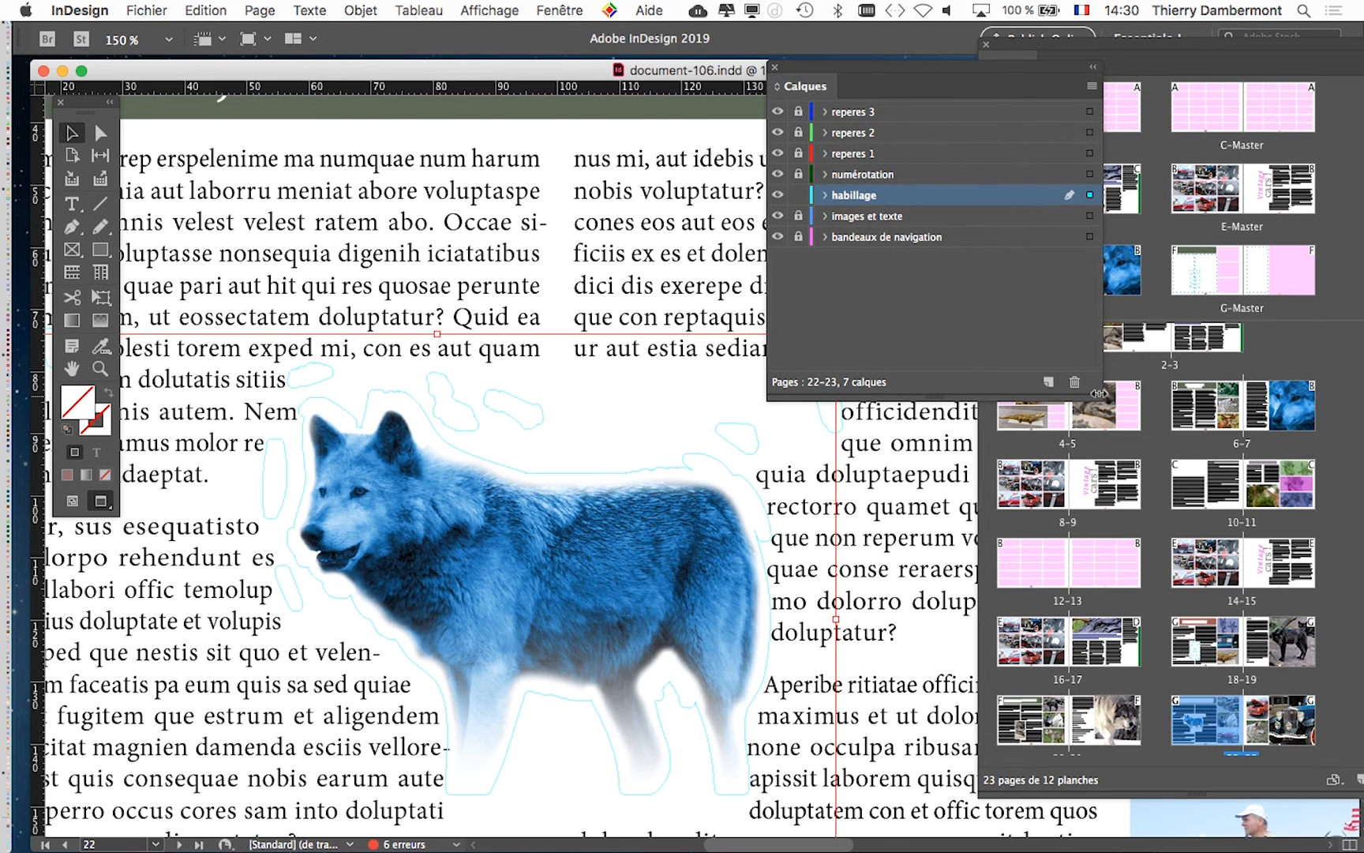
{"action": "left_click_drag", "start_coordinate": [1100, 394], "coordinate": [1267, 442]}
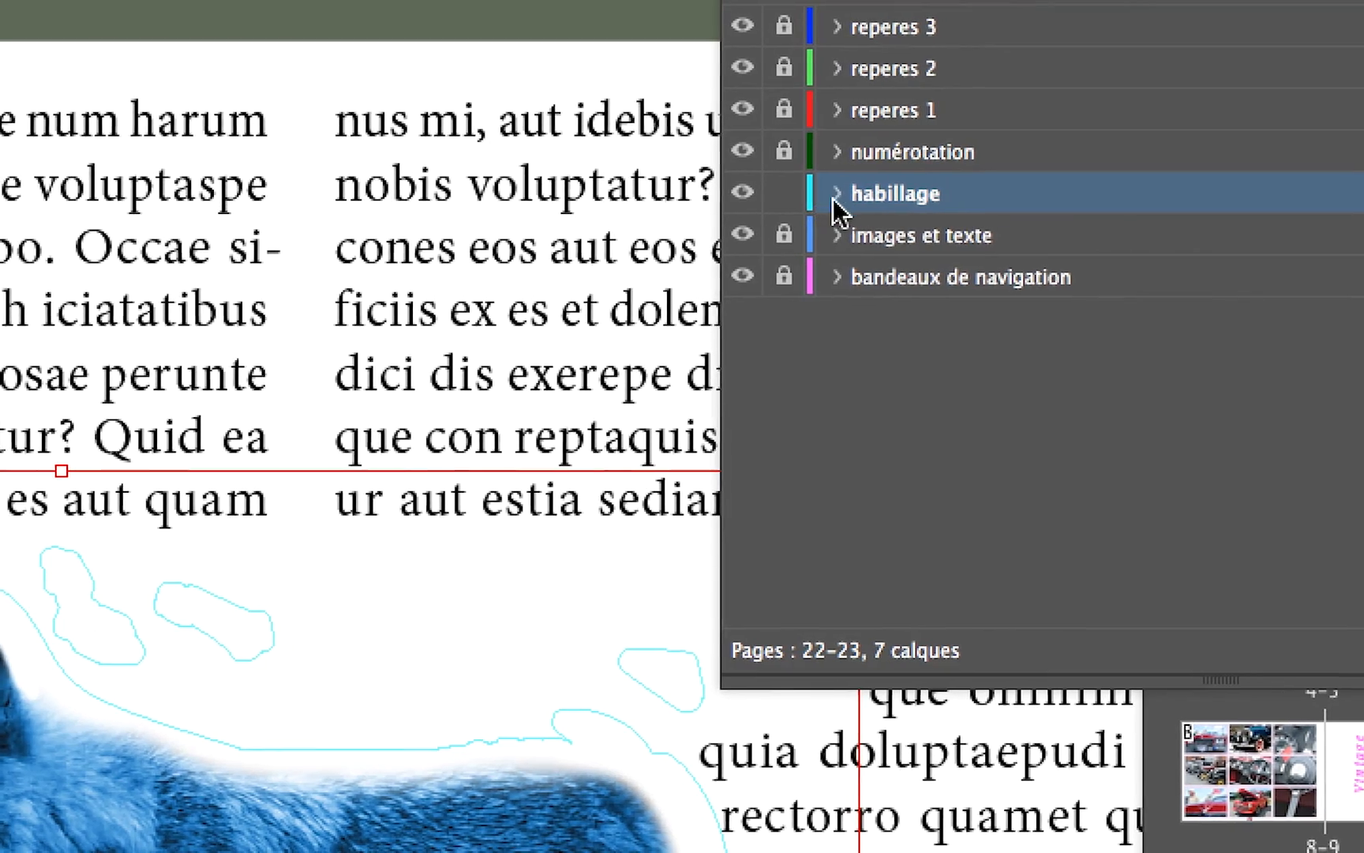
{"action": "left_click", "coordinate": [835, 197]}
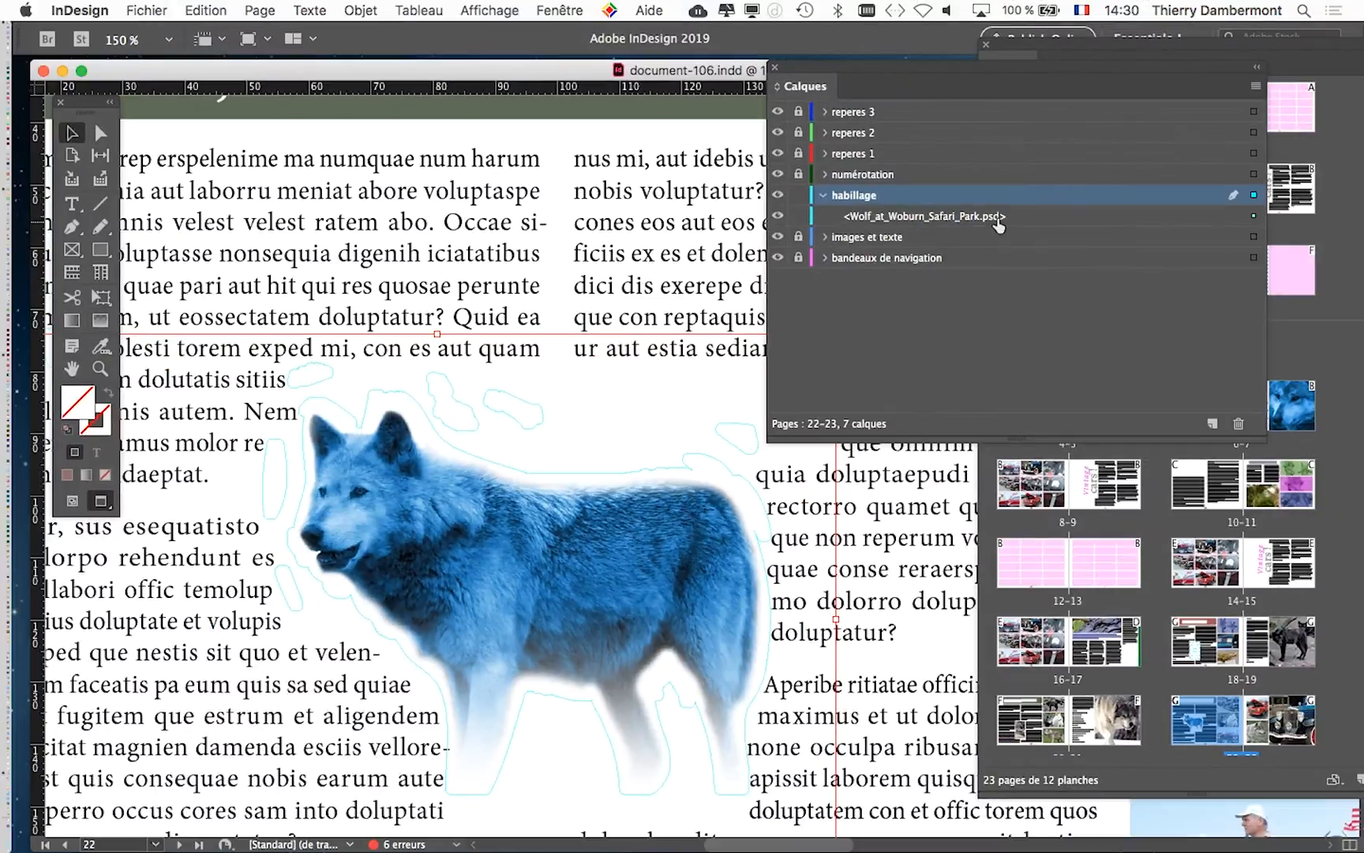
{"action": "left_click", "coordinate": [21, 75]}
- Show the document's links with full file names, check the wolf image's link information, and close the list
{"action": "left_click", "coordinate": [562, 10]}
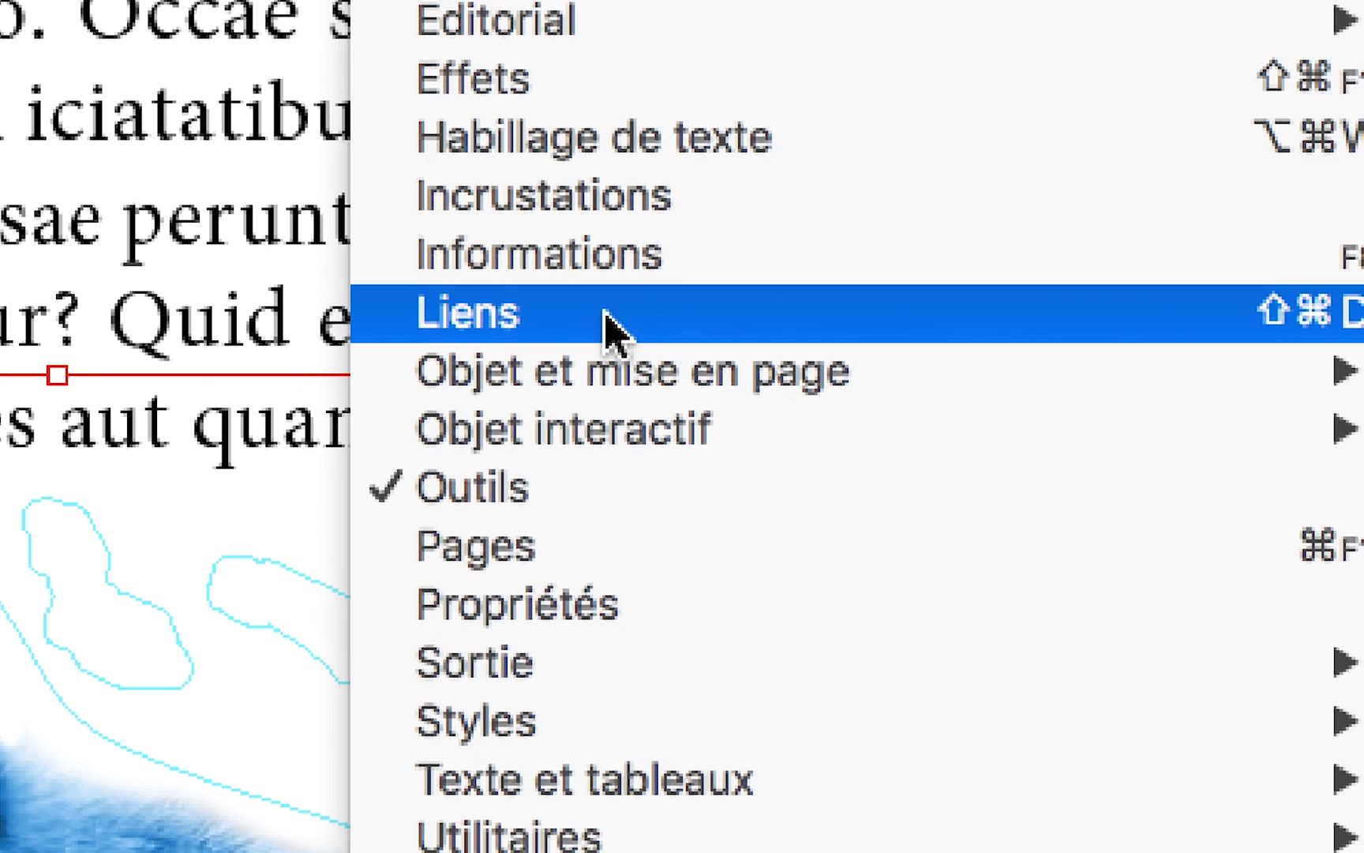
{"action": "left_click", "coordinate": [606, 316]}
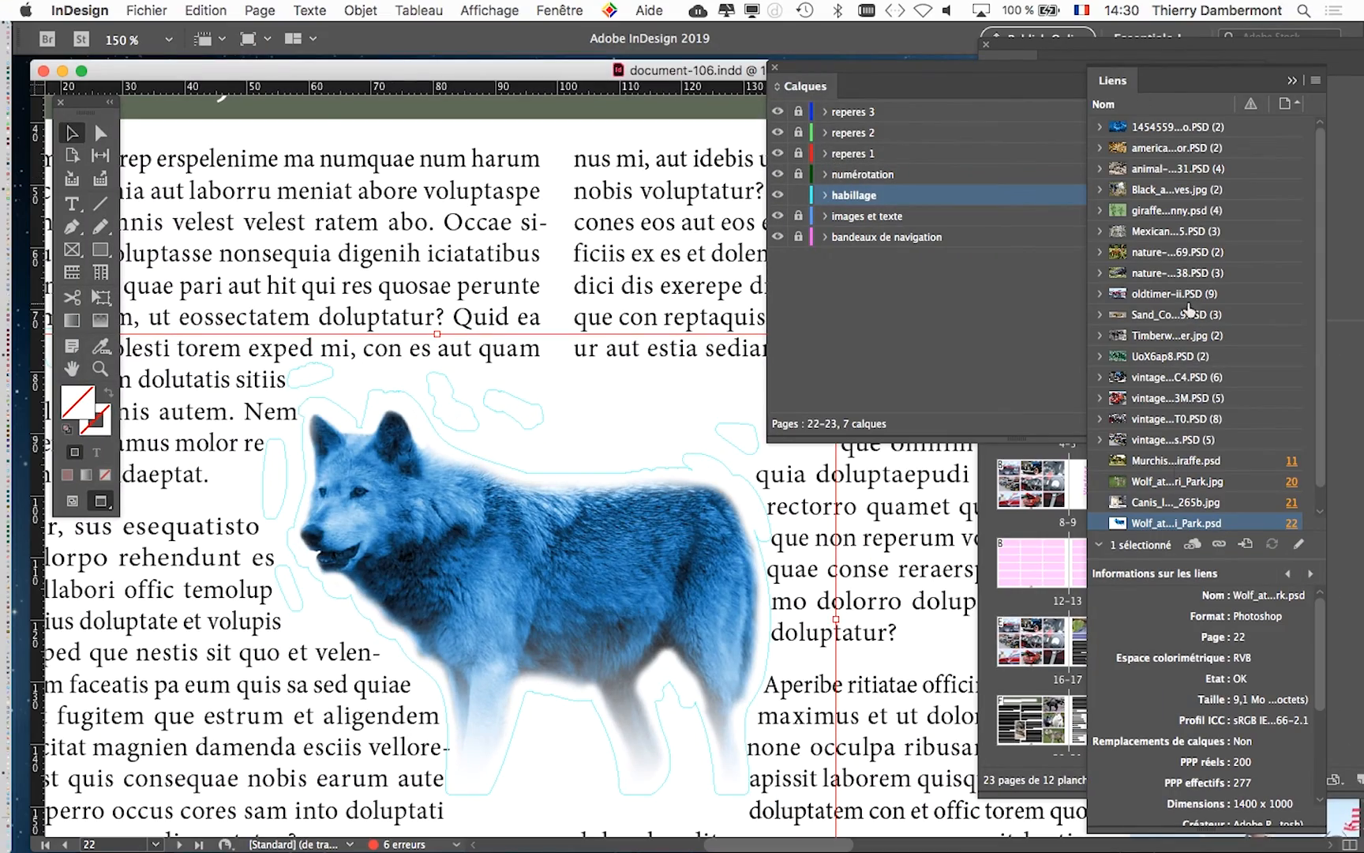
{"action": "left_click_drag", "start_coordinate": [1115, 78], "coordinate": [290, 45]}
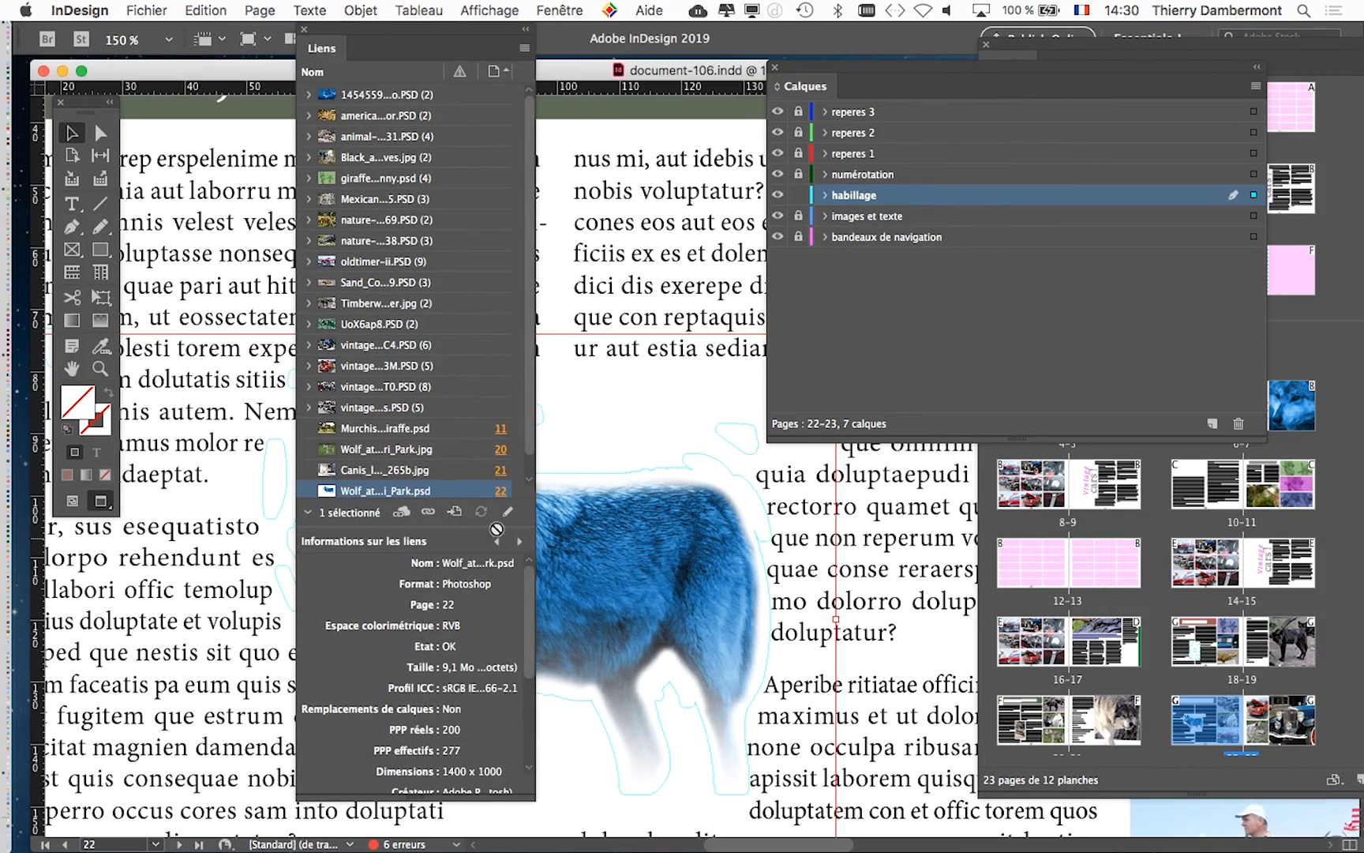
{"action": "left_click_drag", "start_coordinate": [452, 528], "coordinate": [453, 642]}
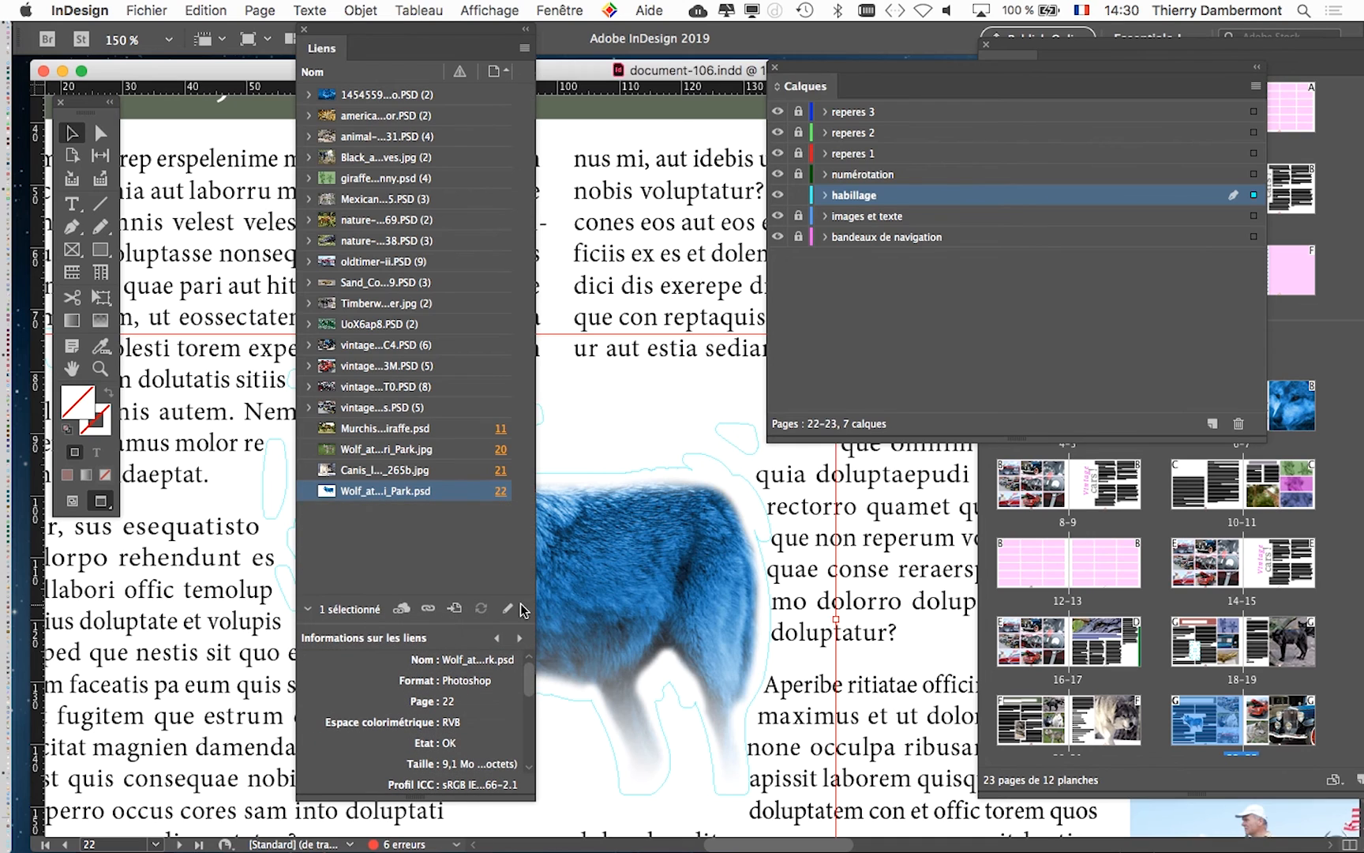
{"action": "left_click_drag", "start_coordinate": [537, 606], "coordinate": [922, 605]}
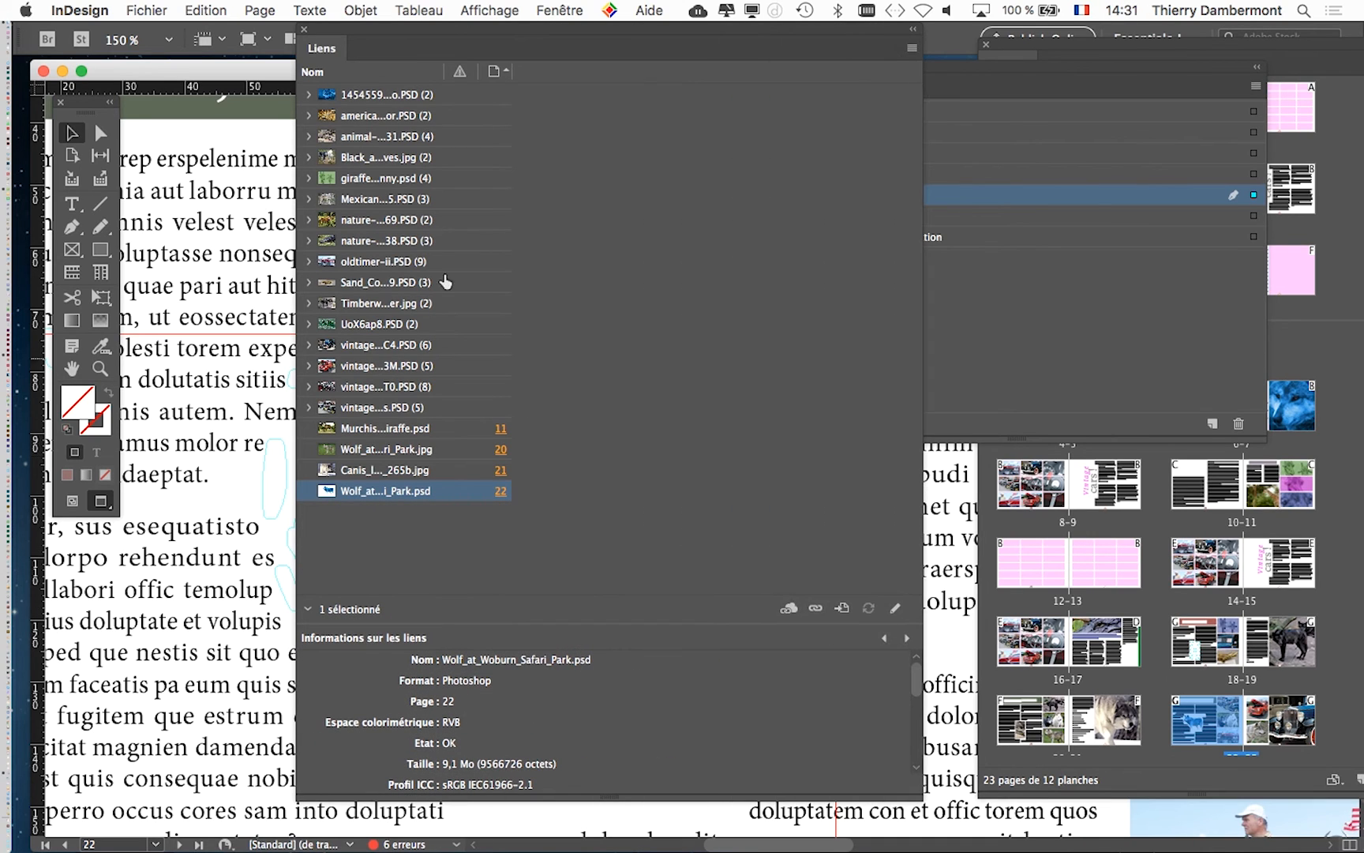
{"action": "left_click_drag", "start_coordinate": [446, 76], "coordinate": [721, 71]}
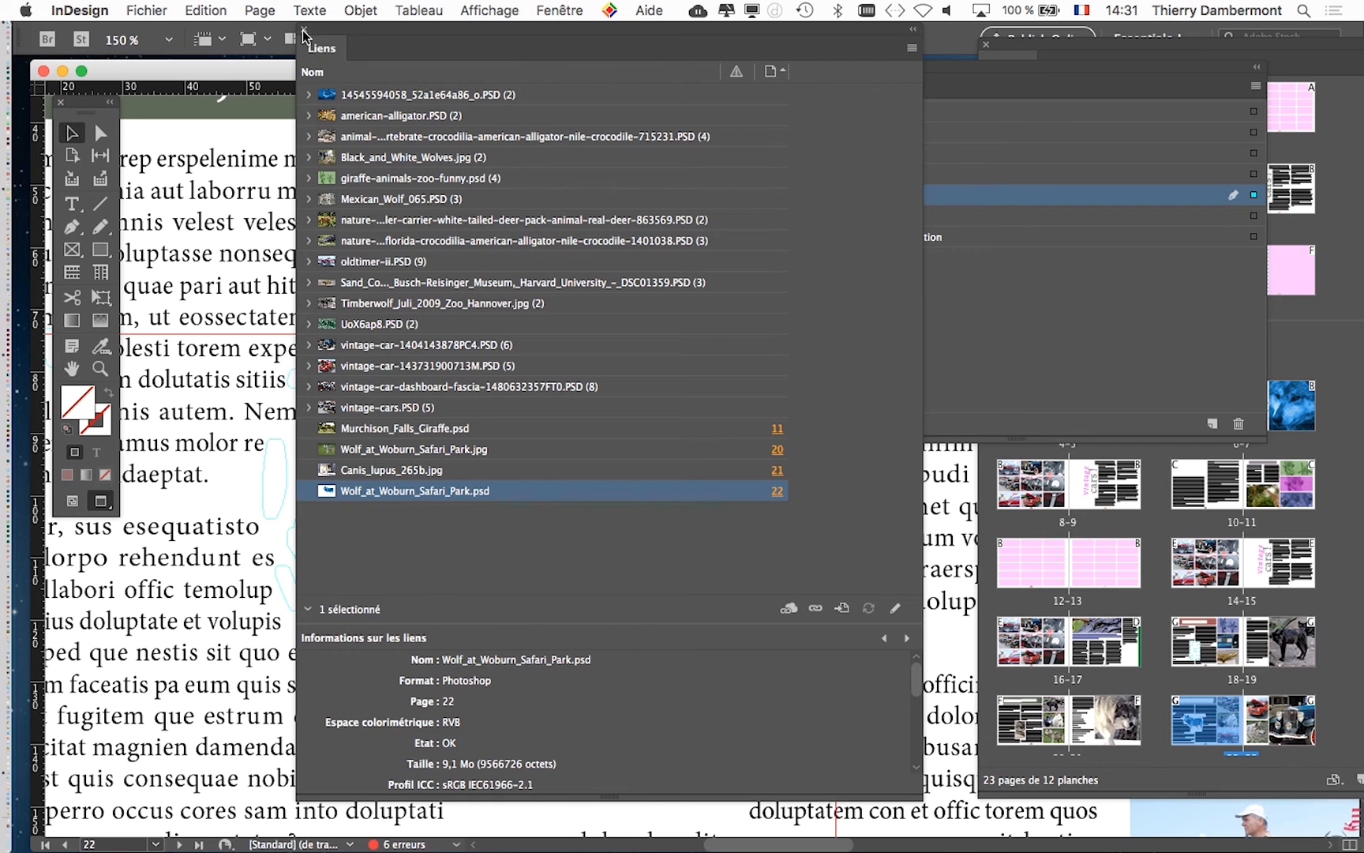
{"action": "left_click", "coordinate": [304, 31]}
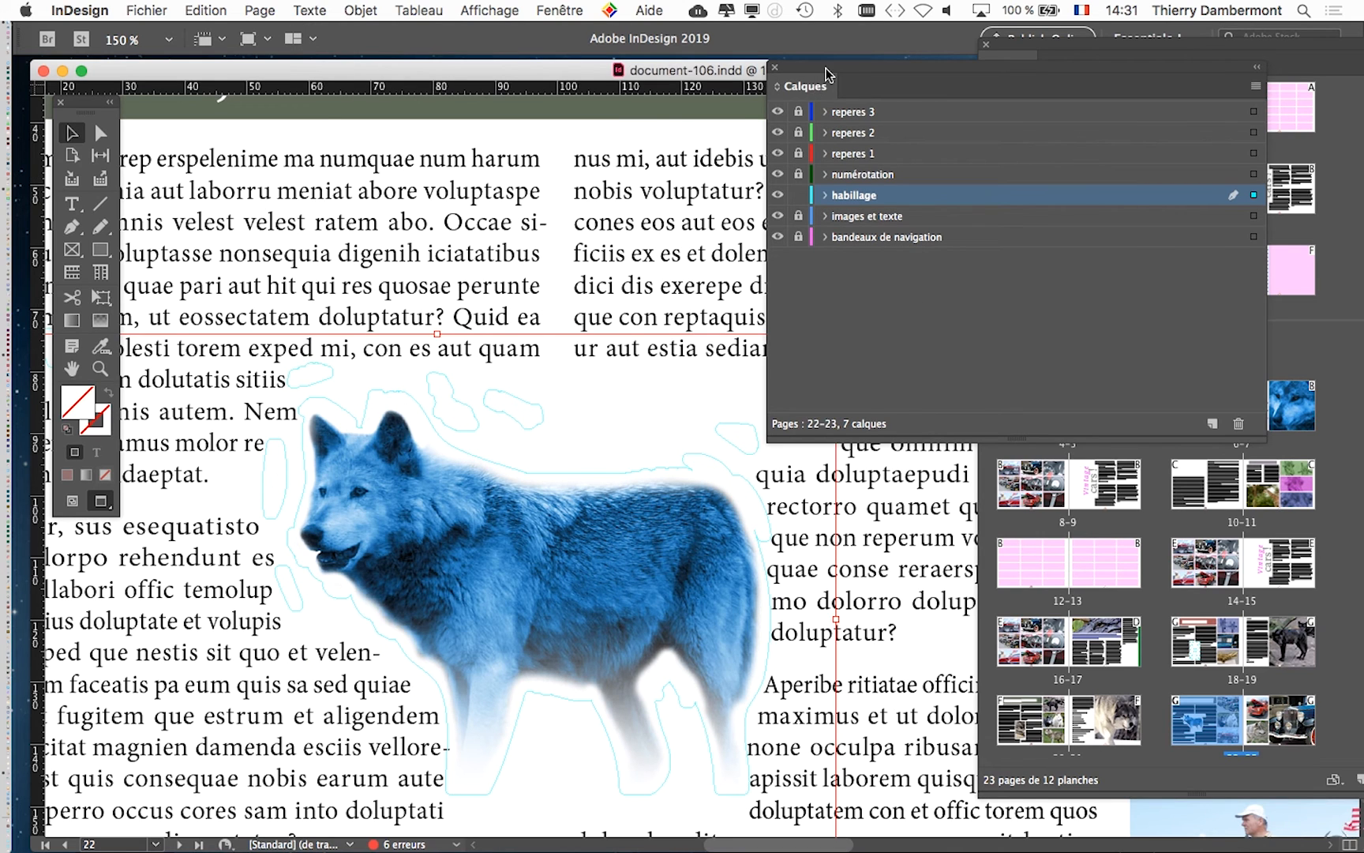
- Open the placed wolf image for editing with Adobe Photoshop CC 2019
{"action": "left_click_drag", "start_coordinate": [825, 69], "coordinate": [956, 108]}
{"action": "scroll", "coordinate": [533, 556], "scroll_direction": "down", "scroll_amount": 1}
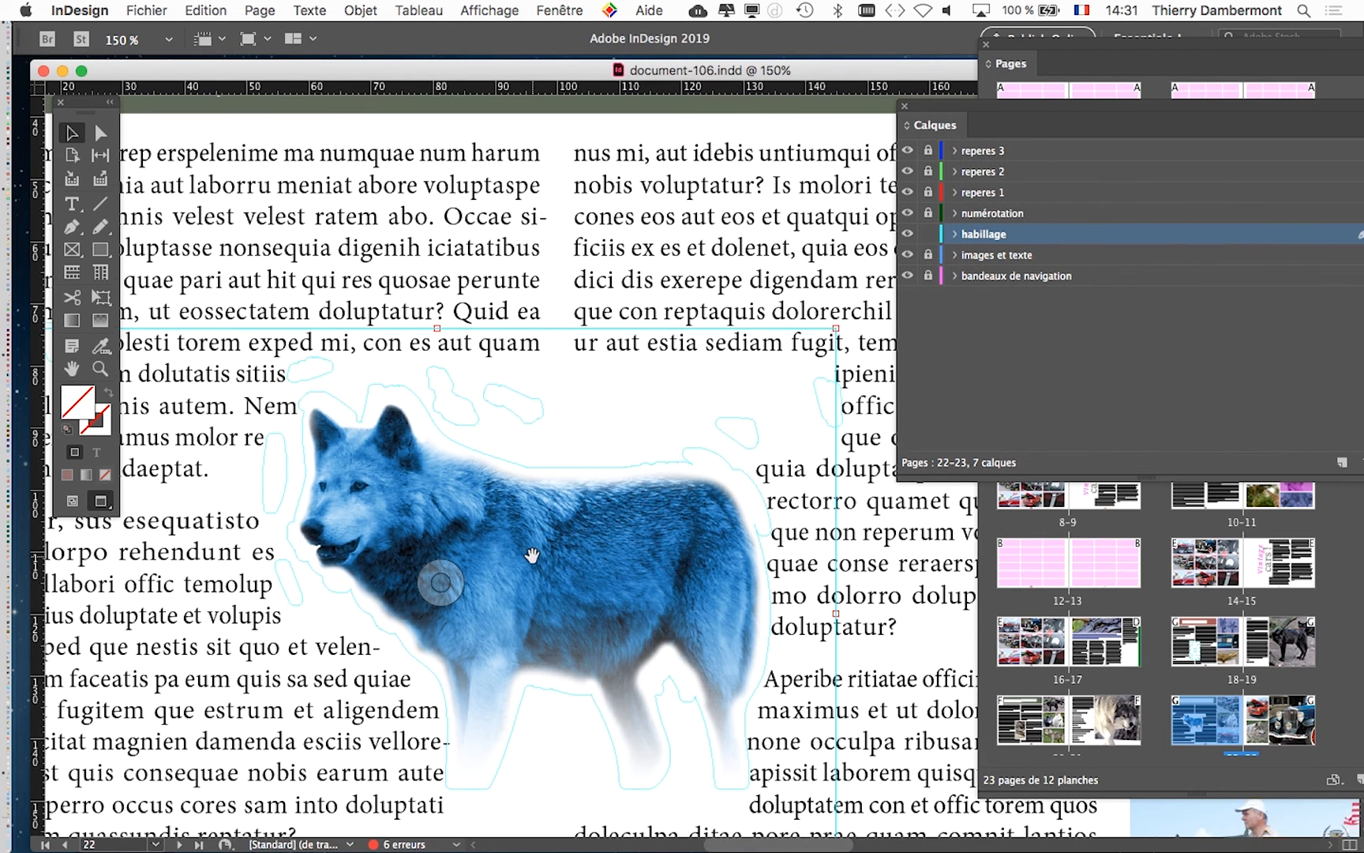
{"action": "scroll", "coordinate": [533, 556], "scroll_direction": "down", "scroll_amount": 3}
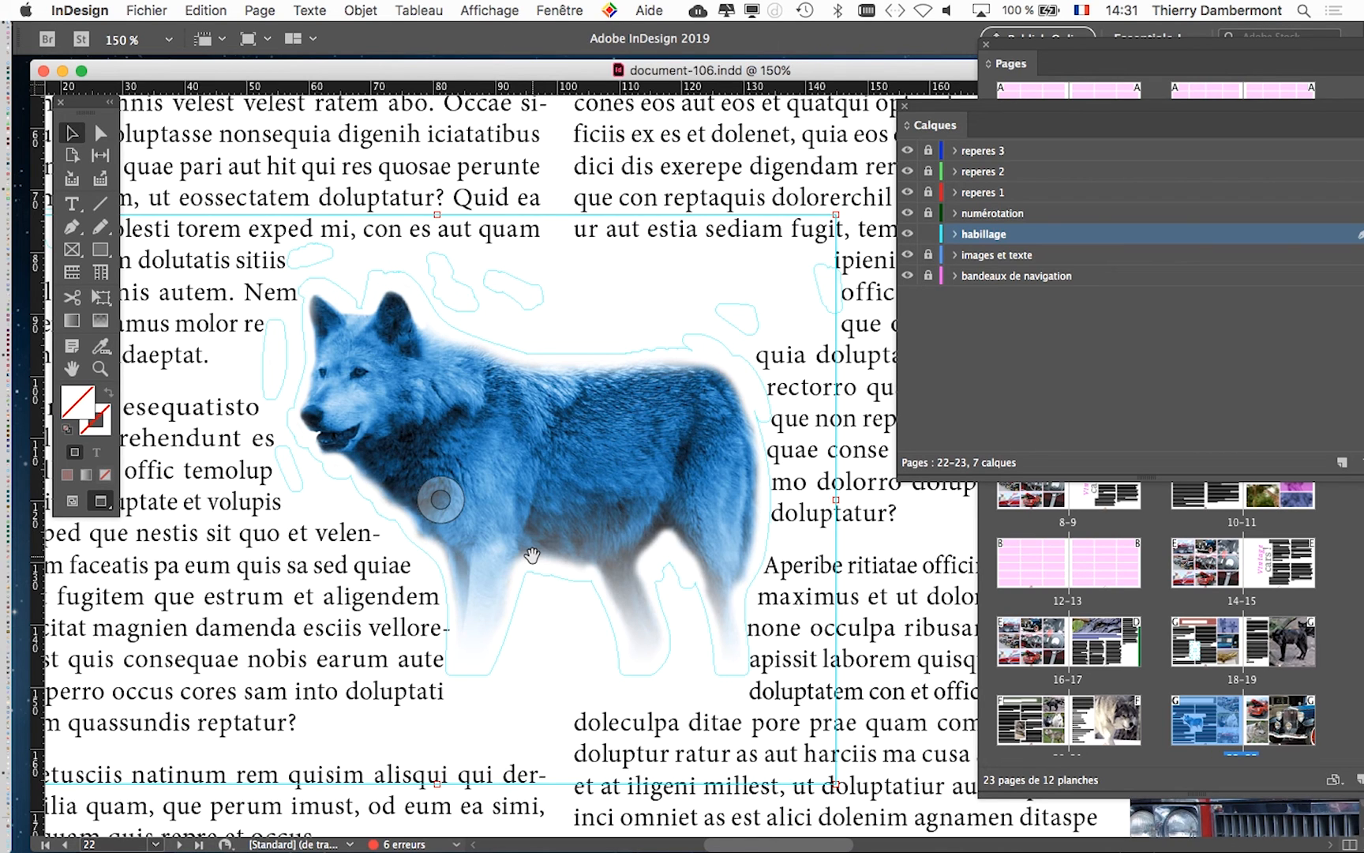
{"action": "right_click", "coordinate": [498, 403]}
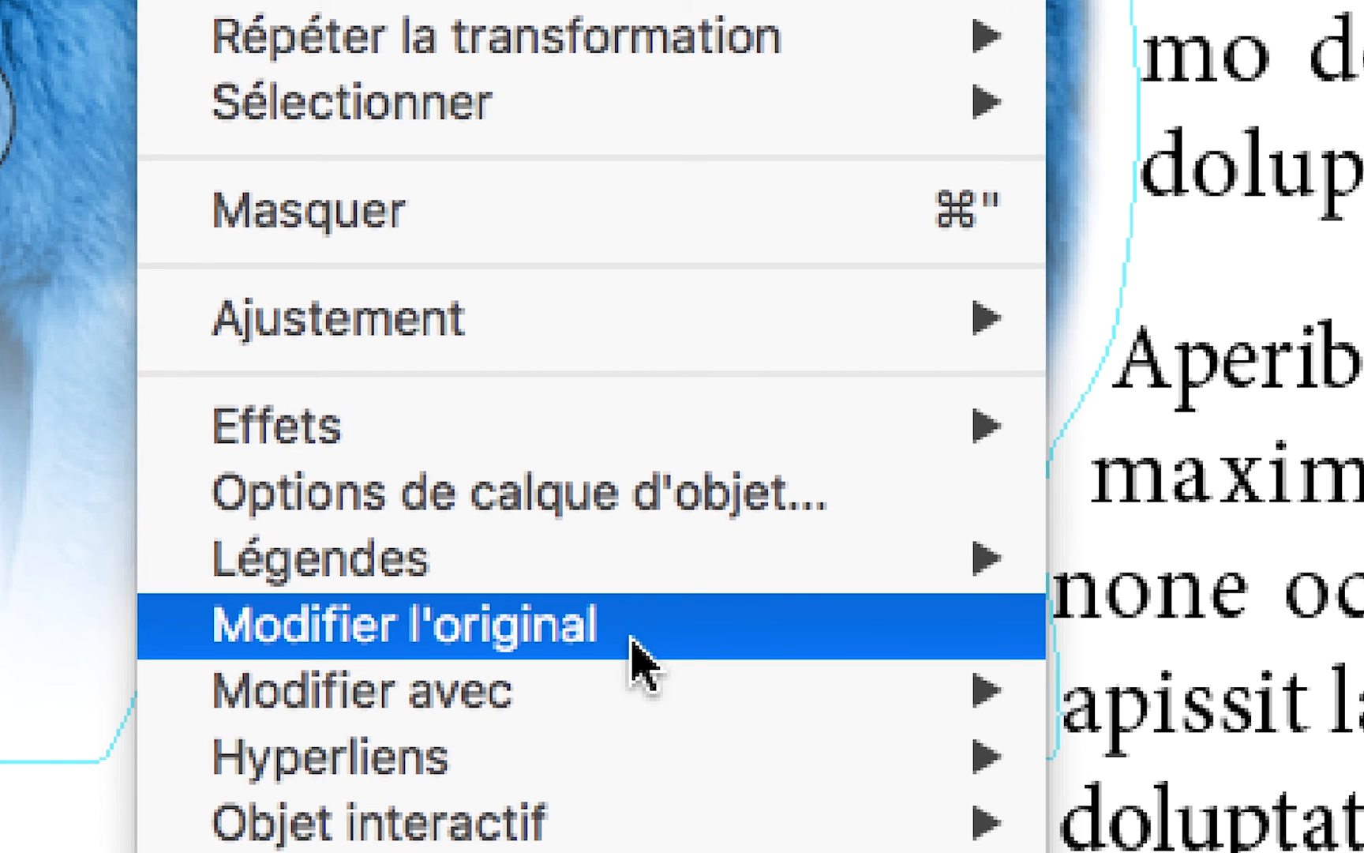
{"action": "mouse_move", "coordinate": [638, 691]}
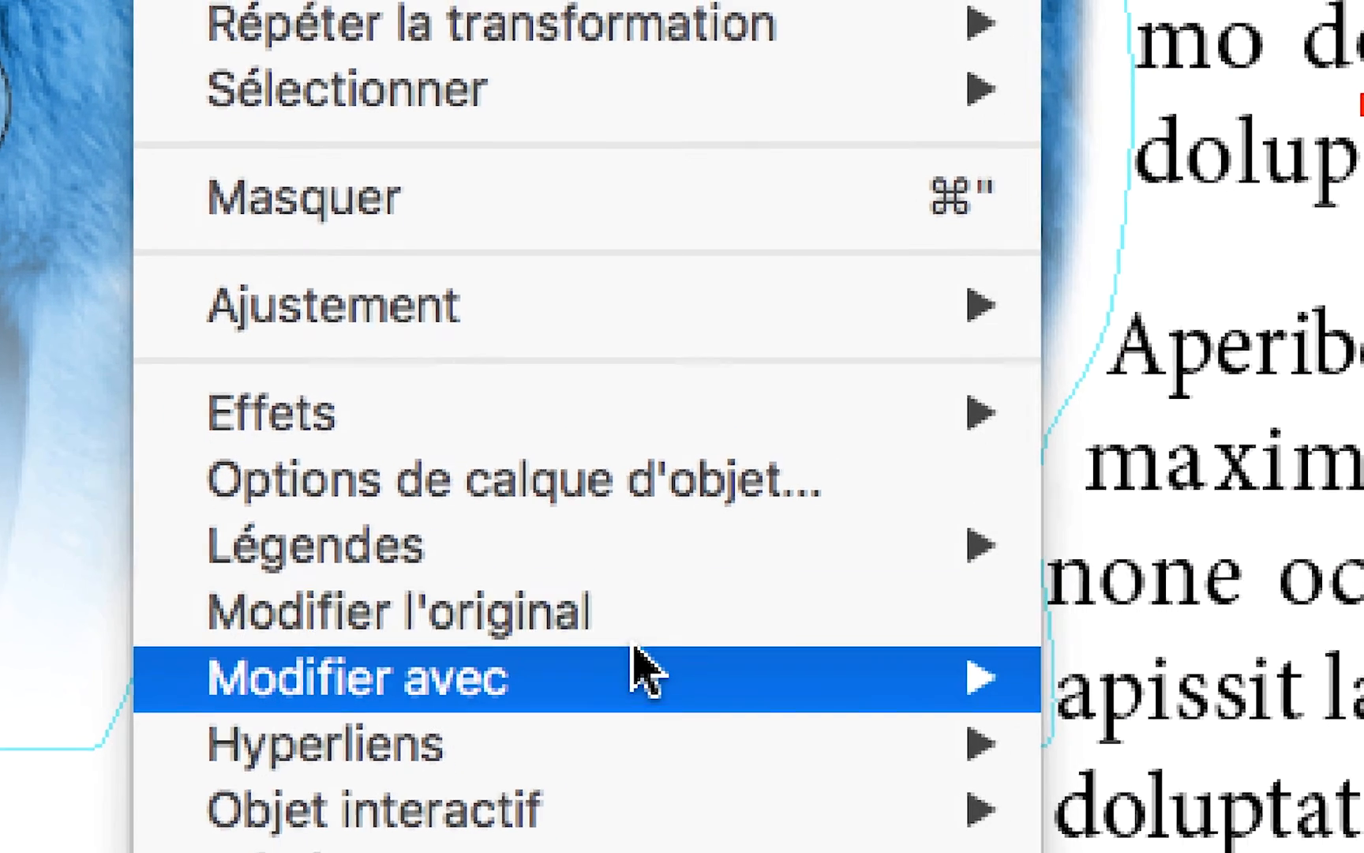
{"action": "mouse_move", "coordinate": [641, 691]}
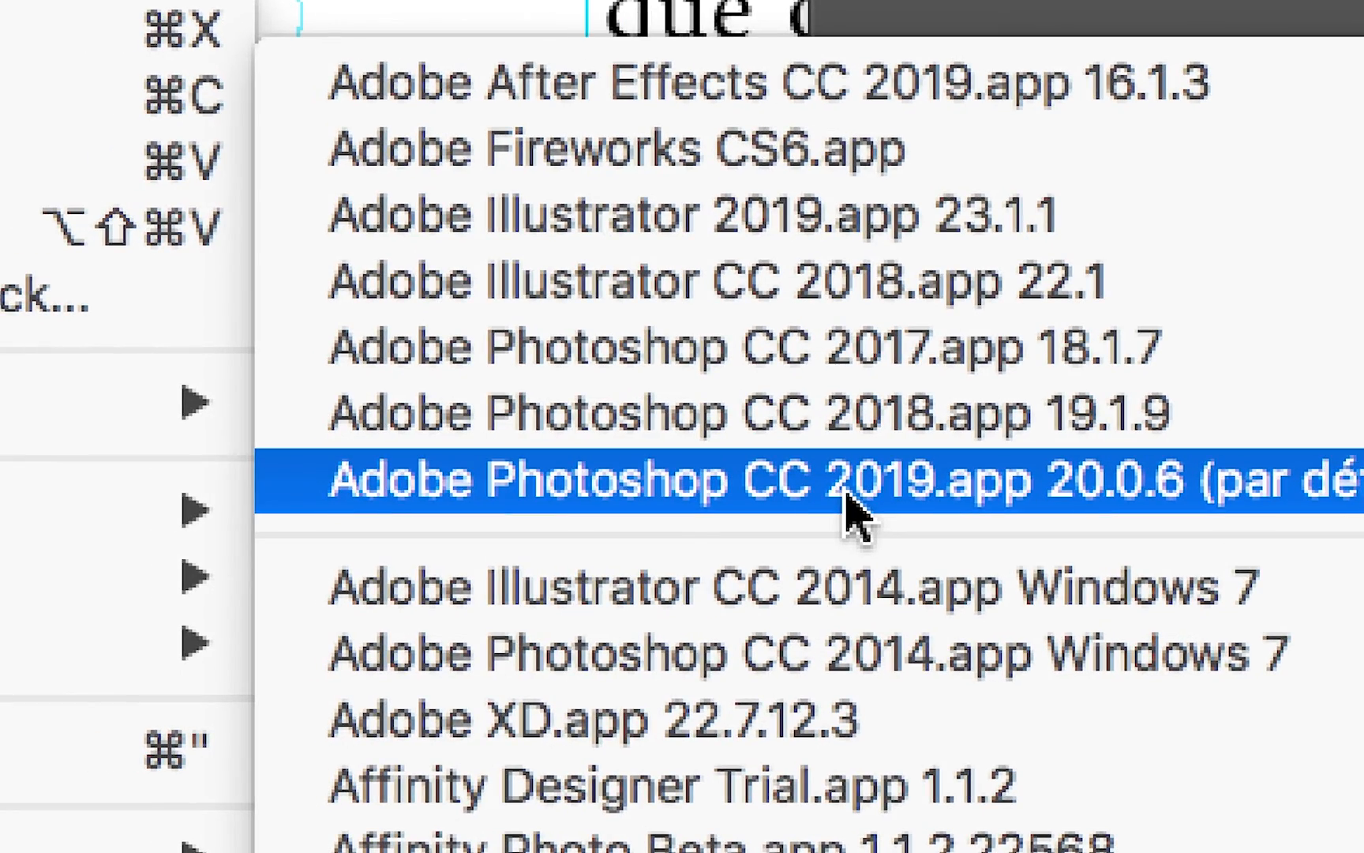
{"action": "left_click", "coordinate": [848, 505]}
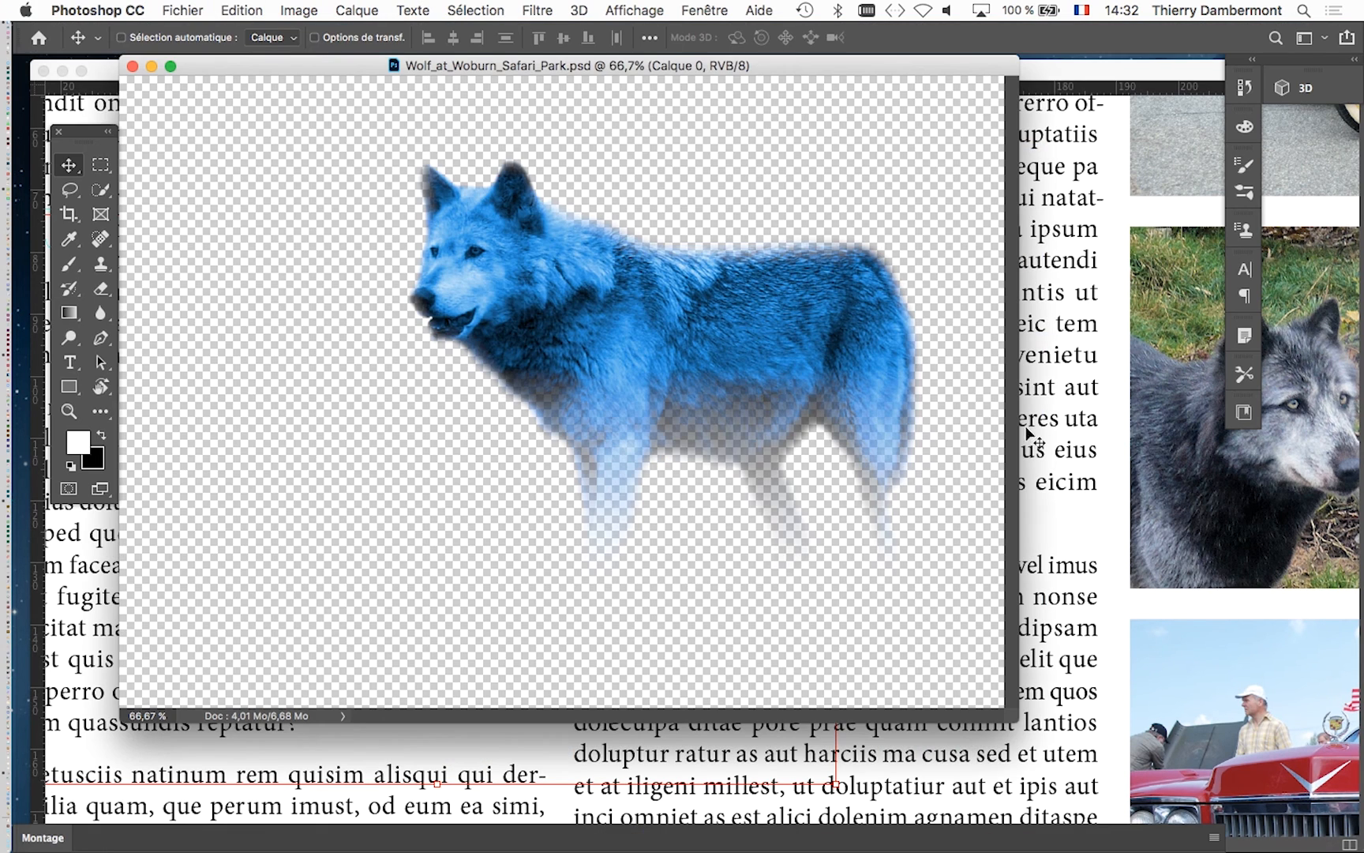
- Enlarge the wolf image's window and switch the document to full-screen display
{"action": "left_click_drag", "start_coordinate": [1013, 715], "coordinate": [1055, 769]}
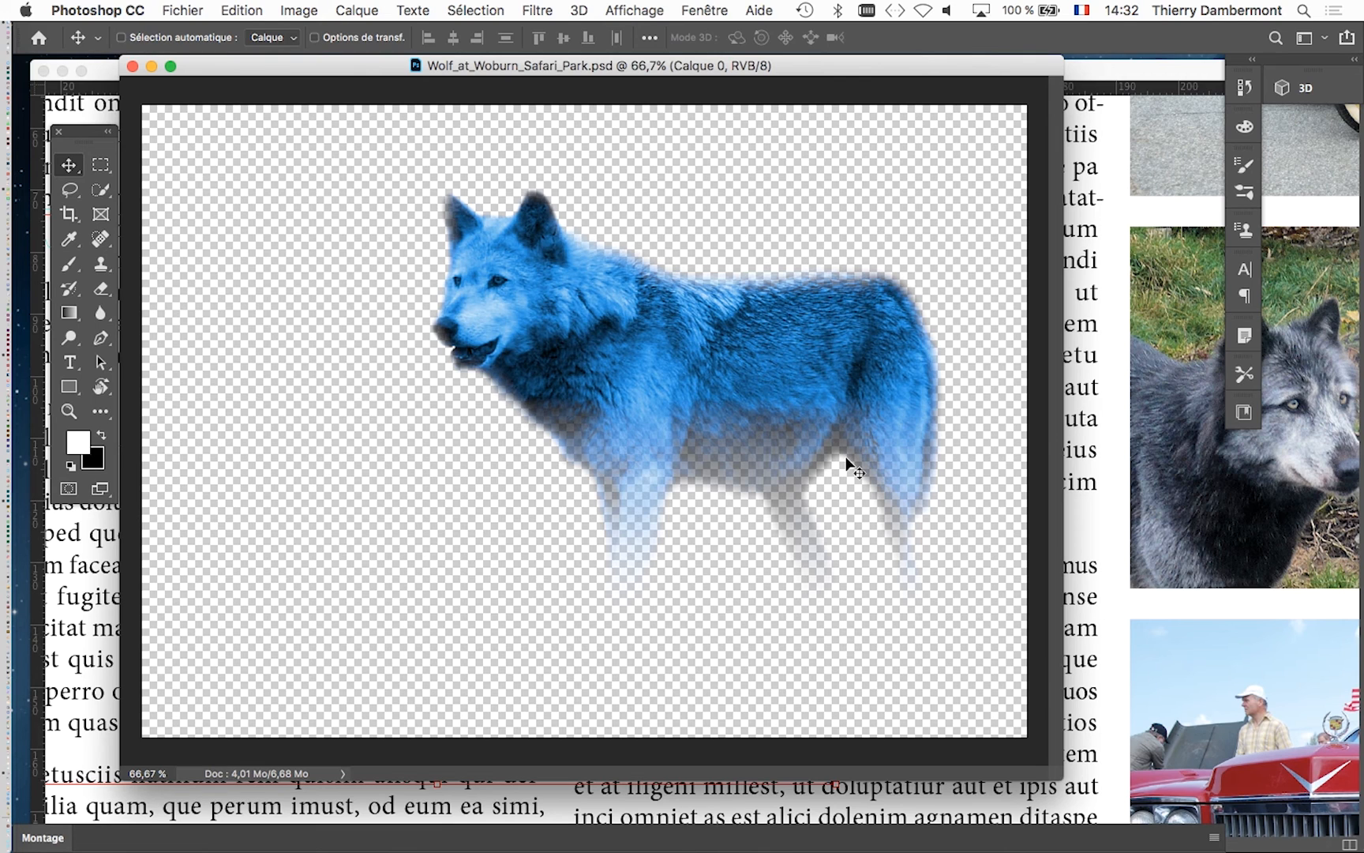
{"action": "key", "text": "f"}
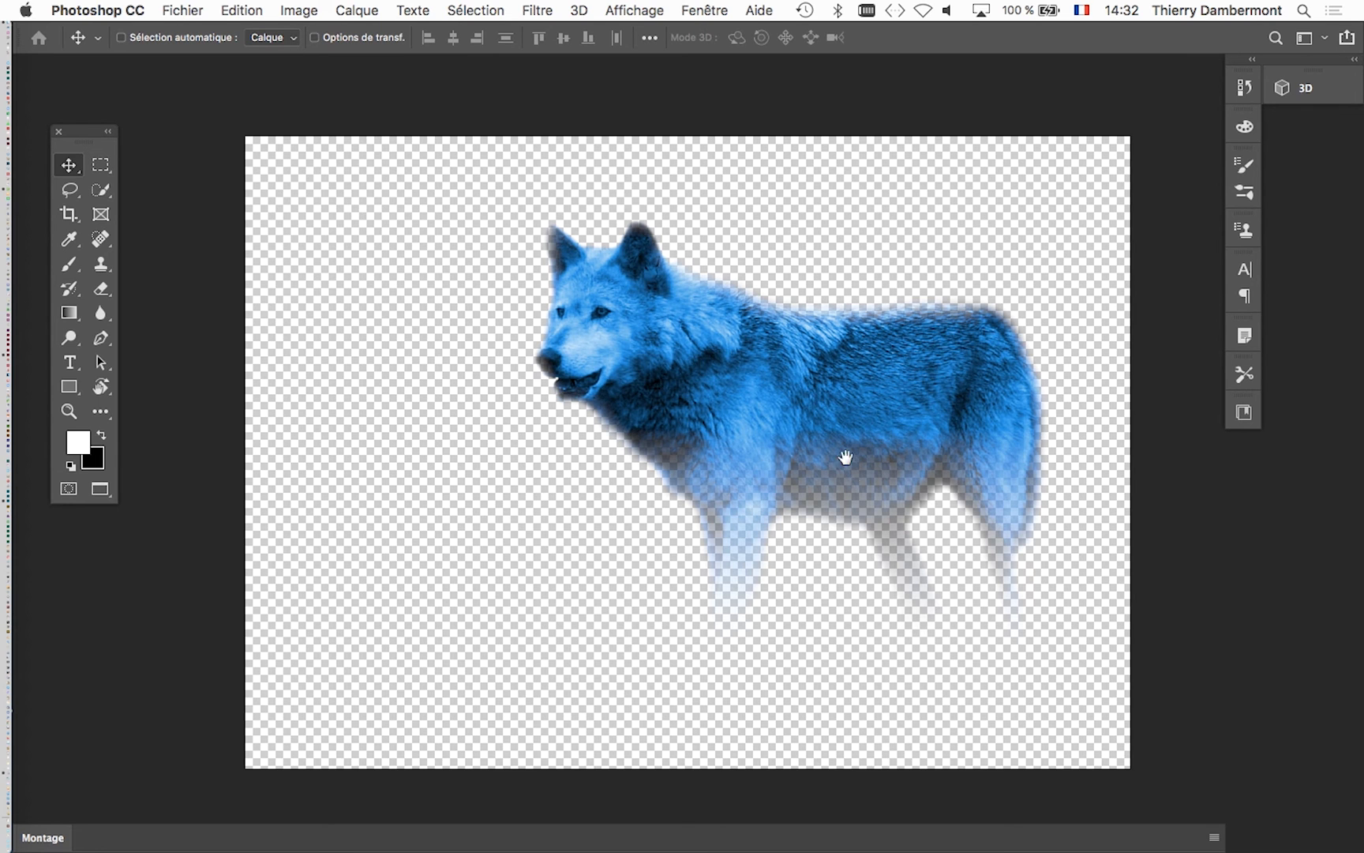
{"action": "left_click_drag", "start_coordinate": [694, 359], "coordinate": [649, 325]}
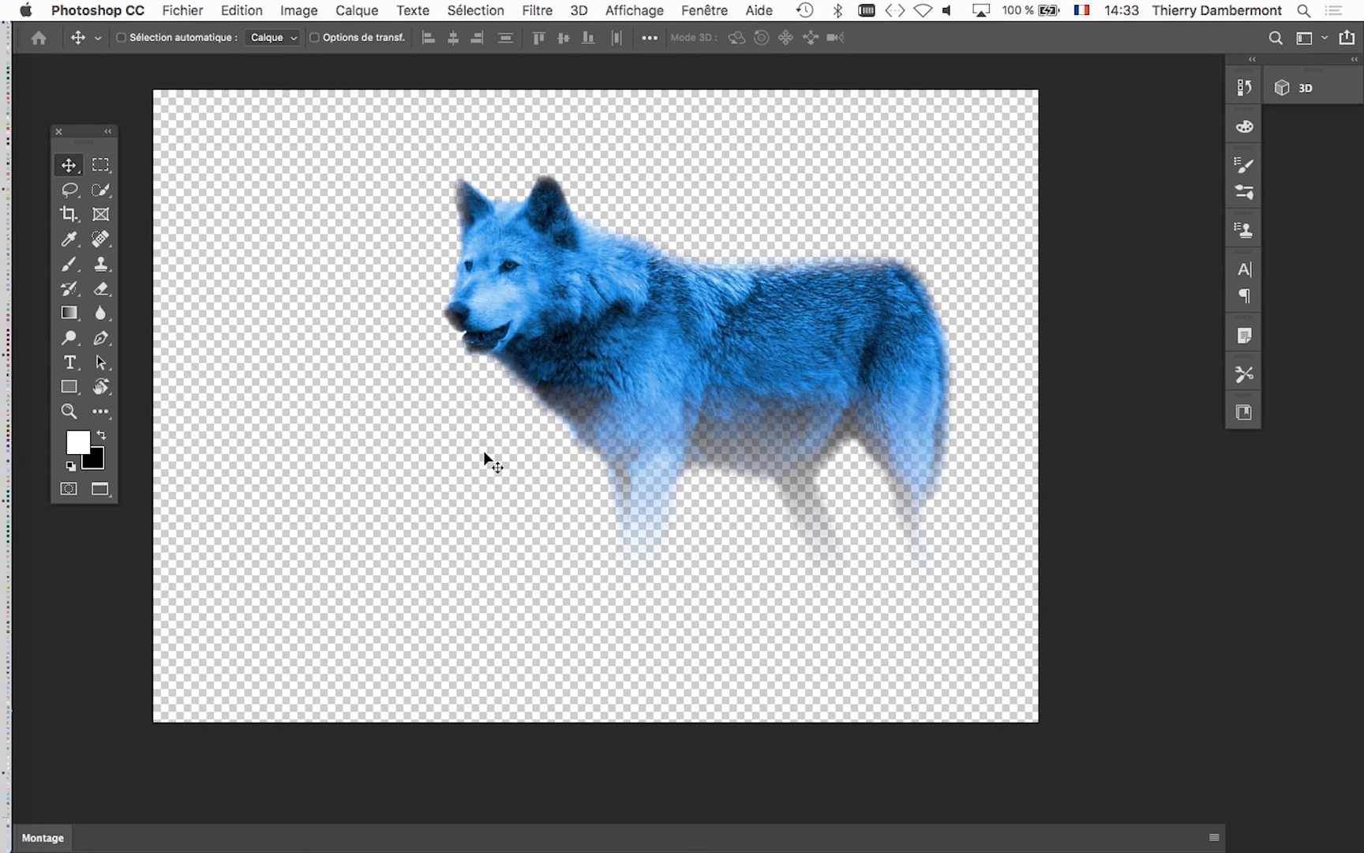
{"action": "scroll", "coordinate": [386, 419], "scroll_direction": "down", "scroll_amount": 3}
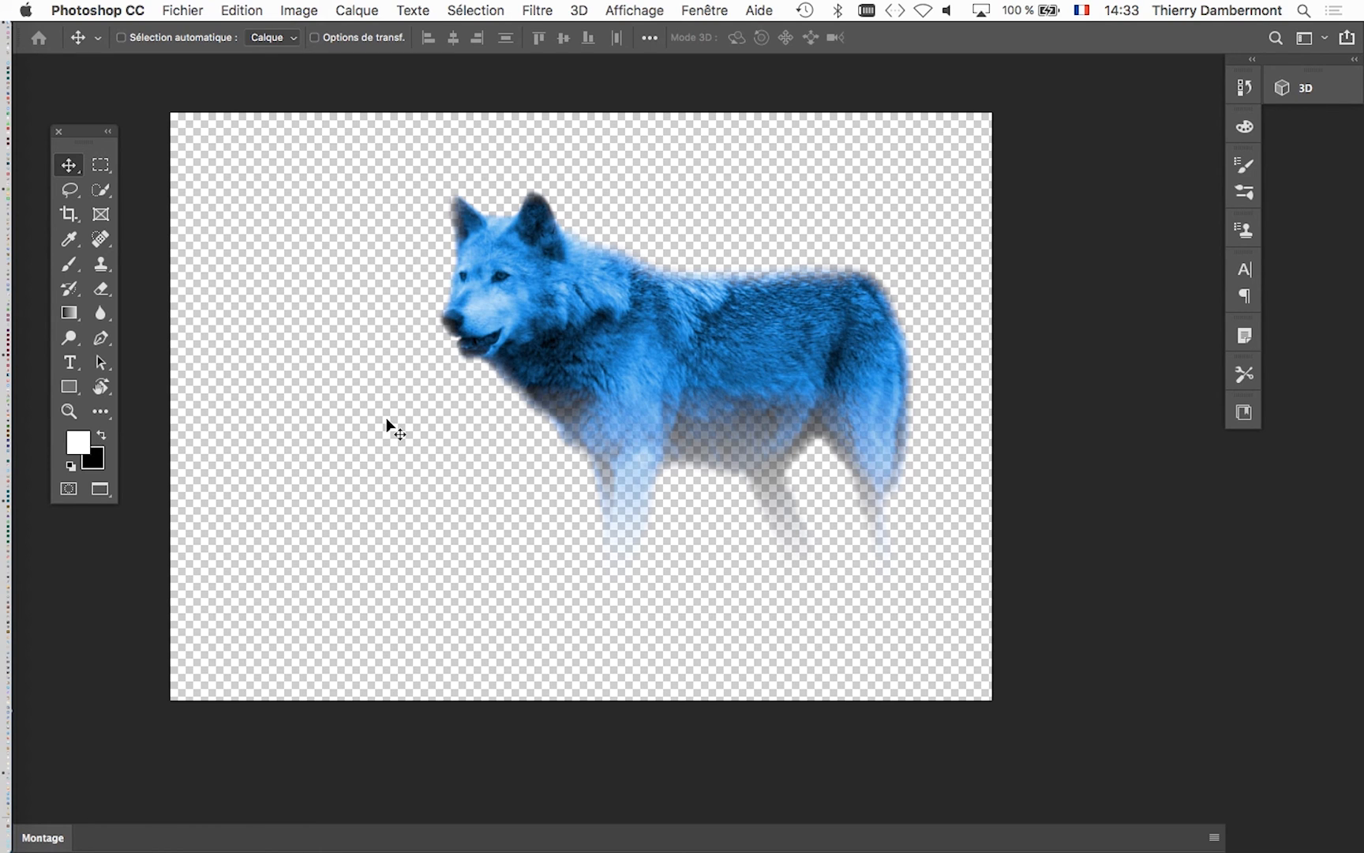
{"action": "left_click_drag", "start_coordinate": [451, 232], "coordinate": [402, 187]}
- Show the wolf image's layers in a widened list placed beside the wolf
{"action": "left_click", "coordinate": [705, 11]}
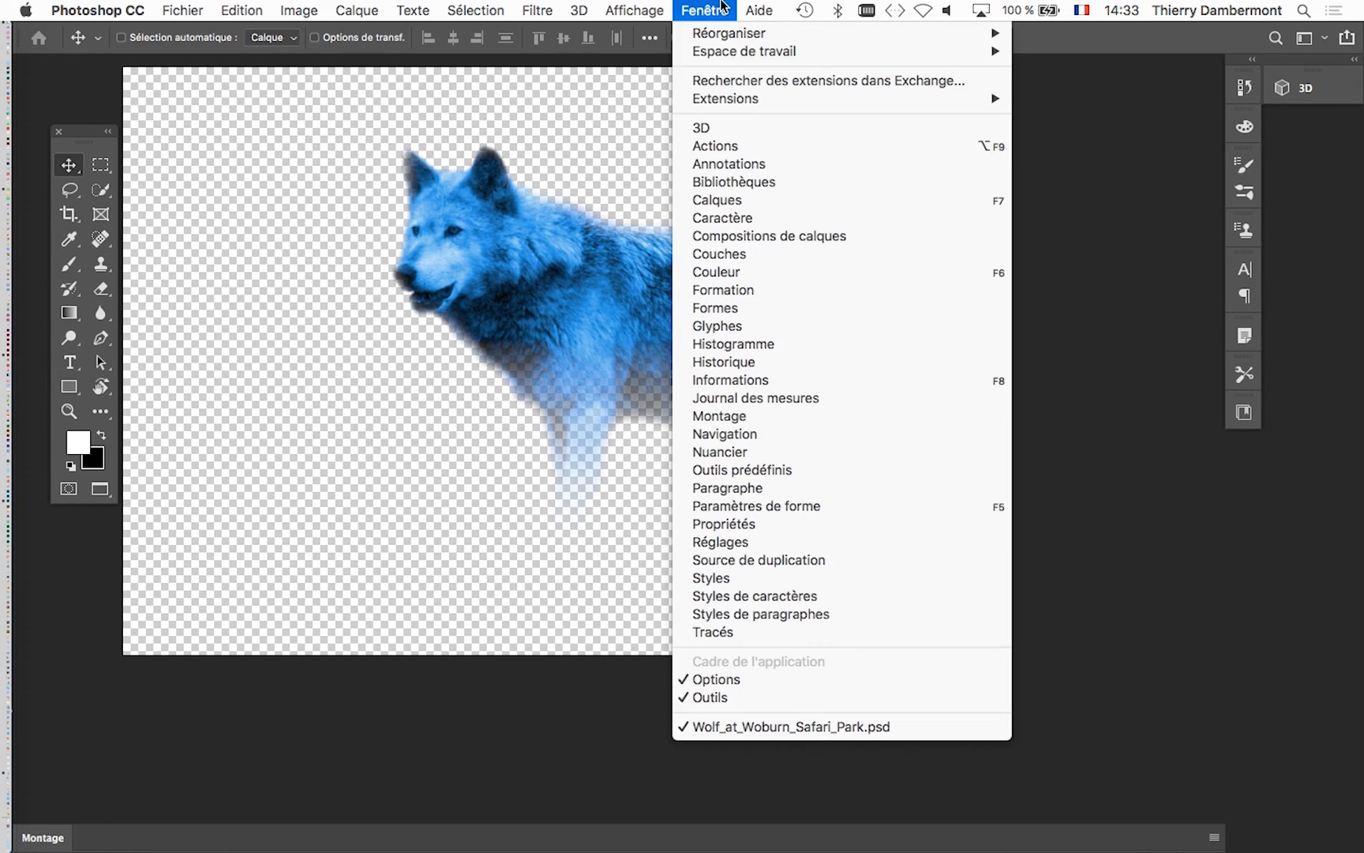
{"action": "left_click", "coordinate": [779, 199]}
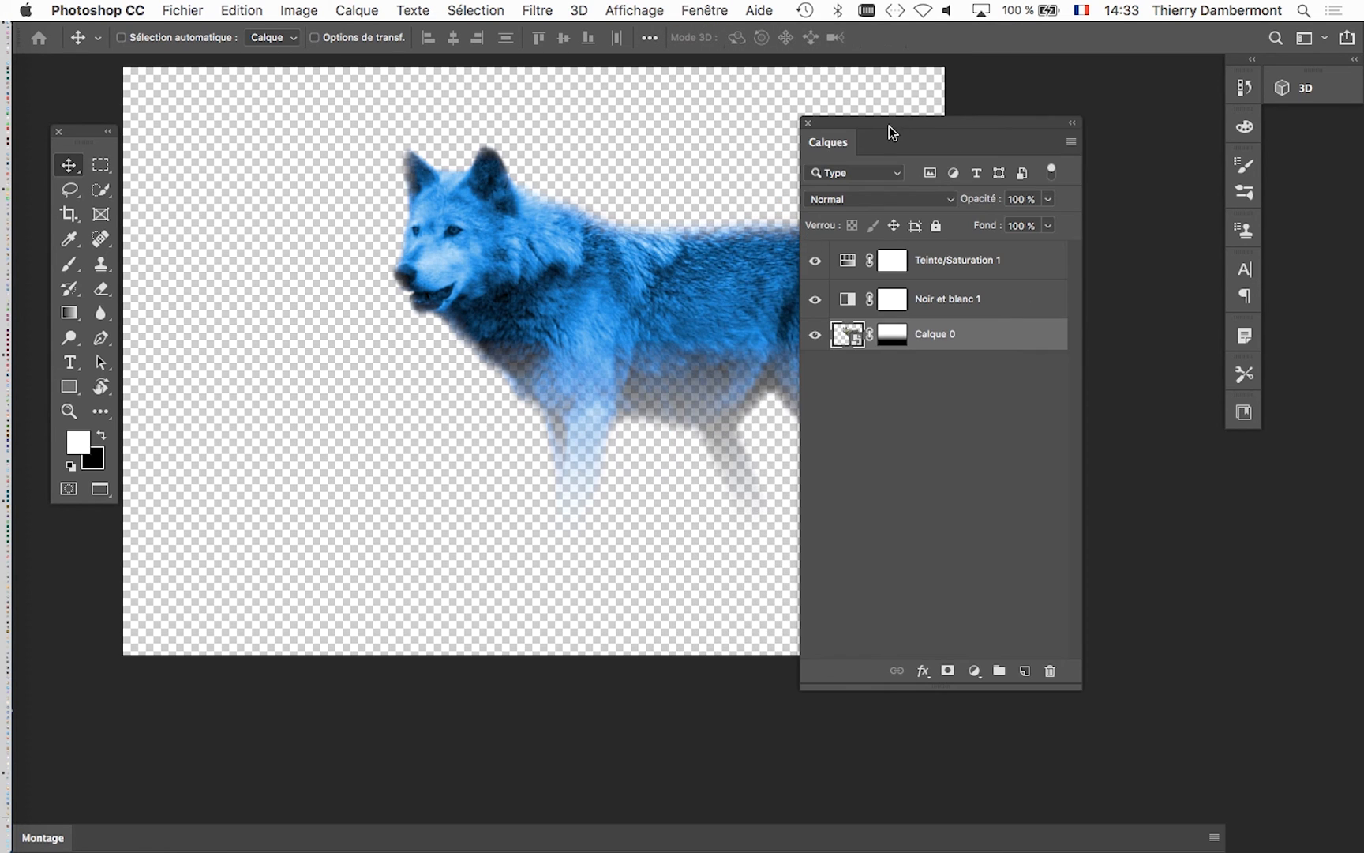
{"action": "left_click_drag", "start_coordinate": [889, 125], "coordinate": [1007, 77]}
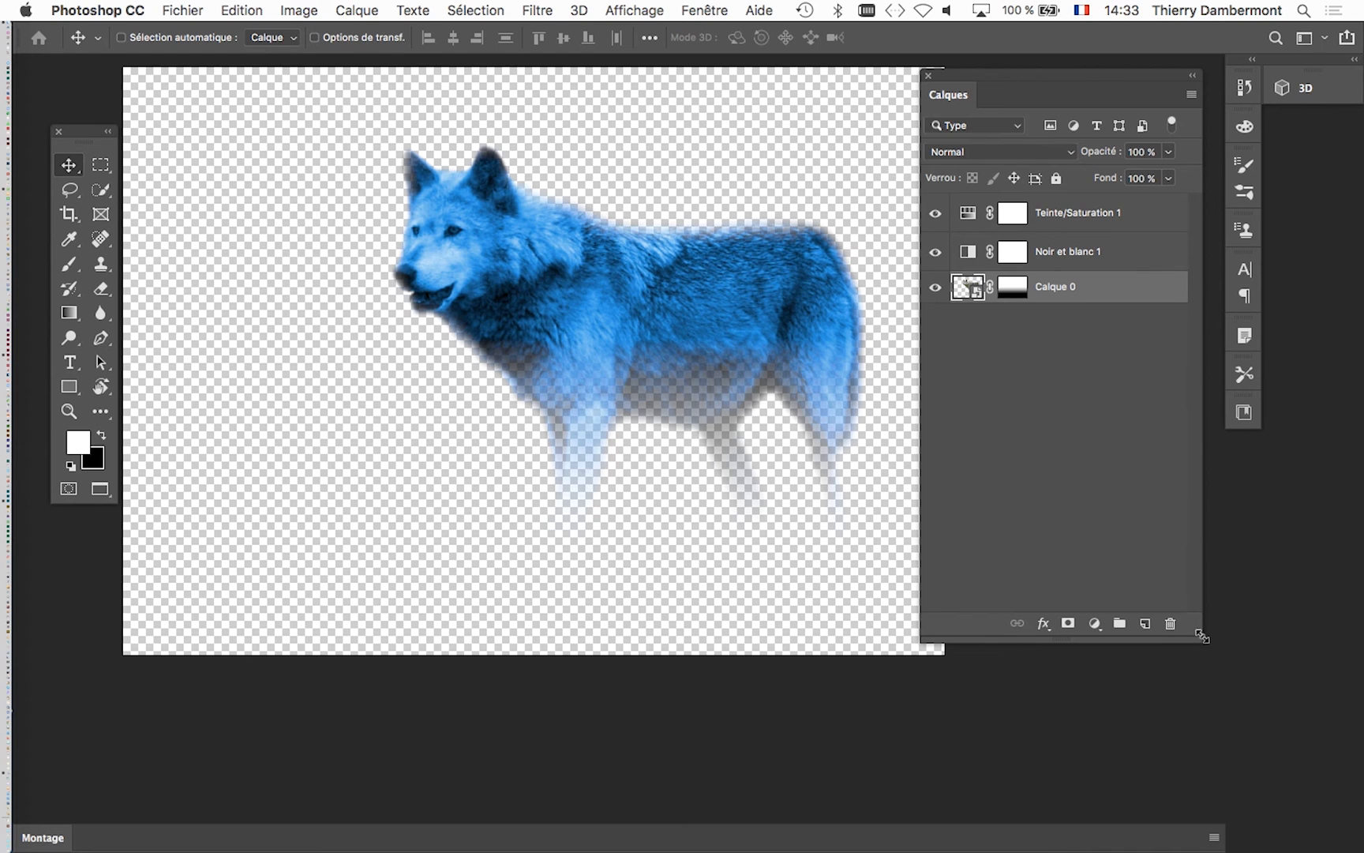
{"action": "left_click_drag", "start_coordinate": [1202, 640], "coordinate": [1311, 644]}
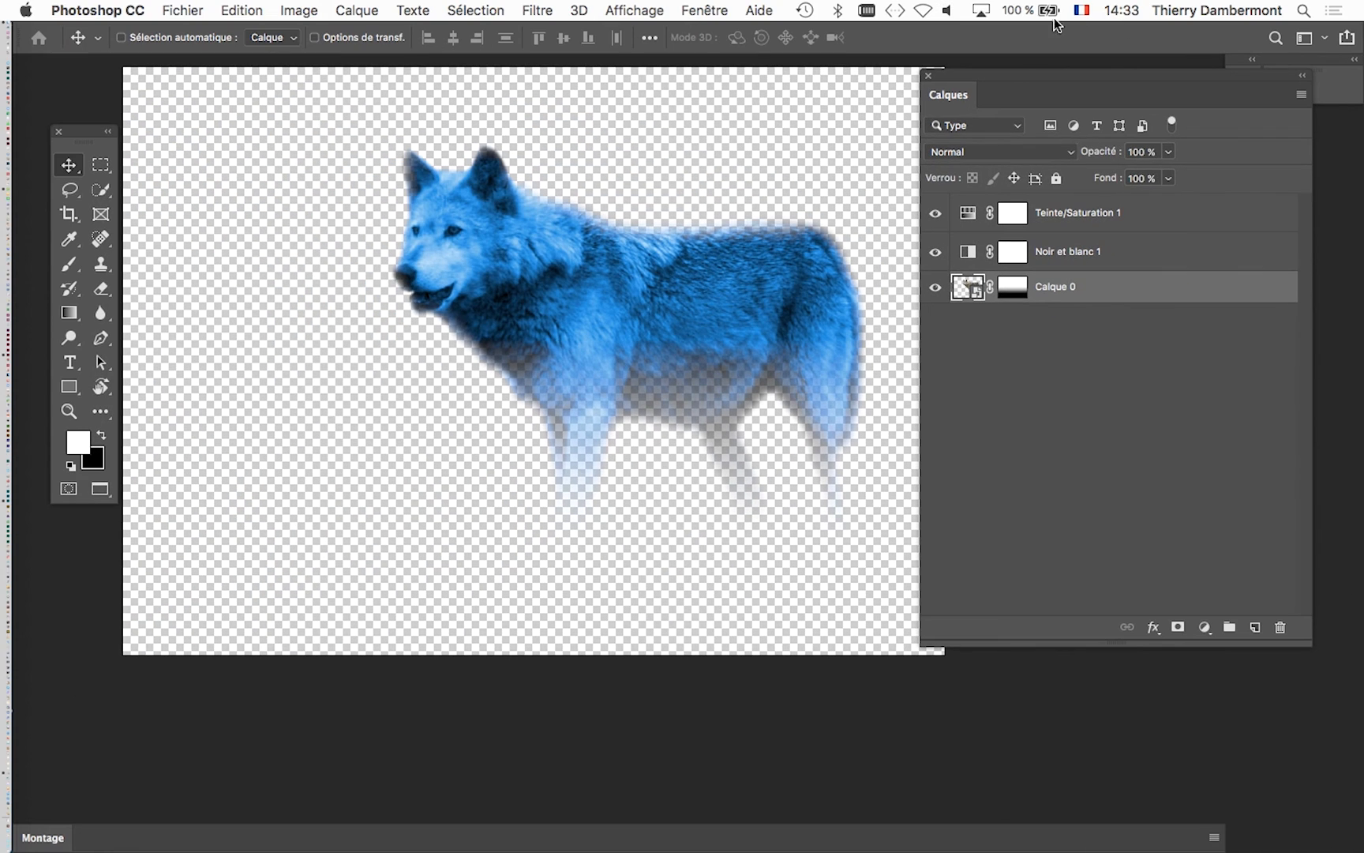
{"action": "left_click_drag", "start_coordinate": [1014, 73], "coordinate": [928, 84]}
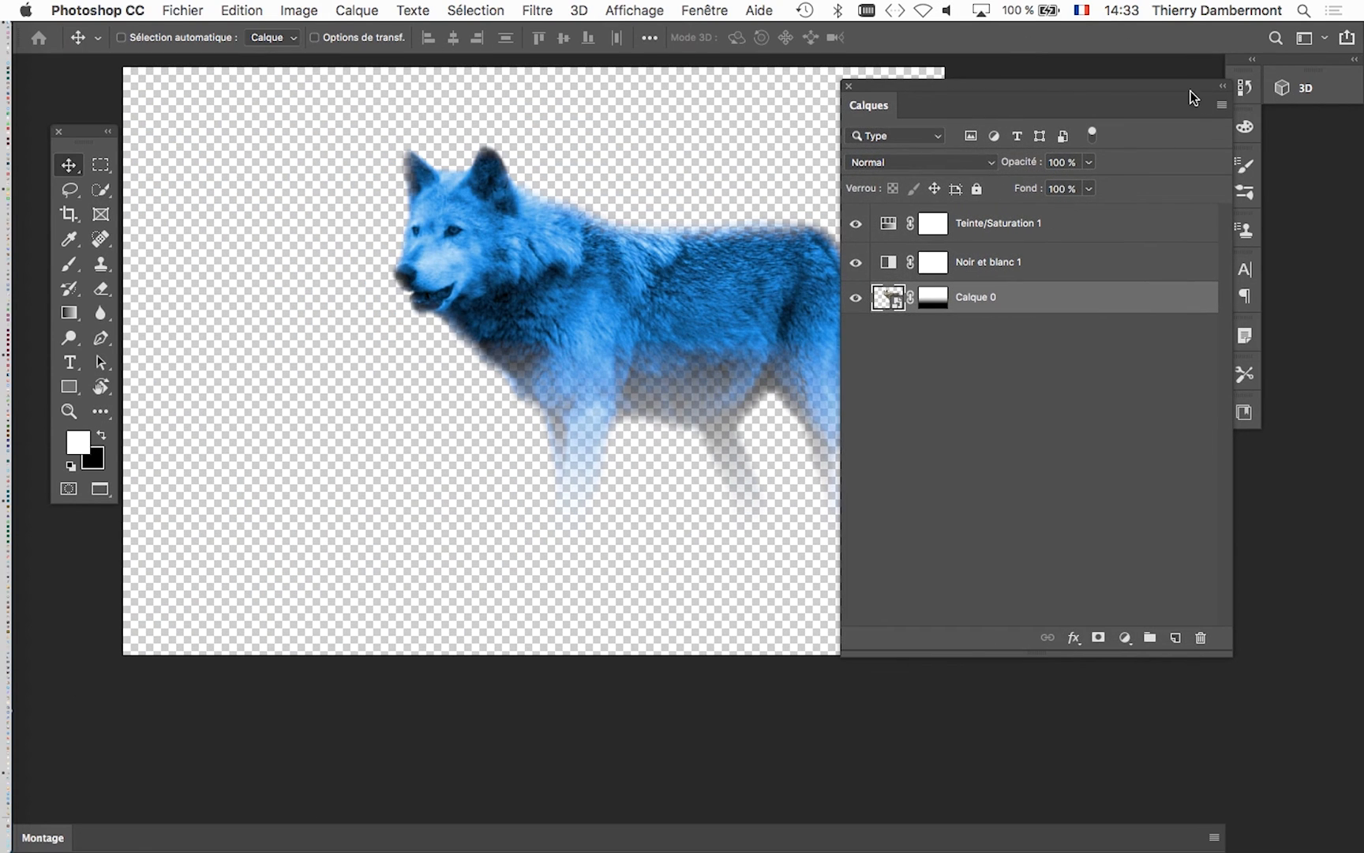
{"action": "left_click_drag", "start_coordinate": [1185, 87], "coordinate": [1072, 86]}
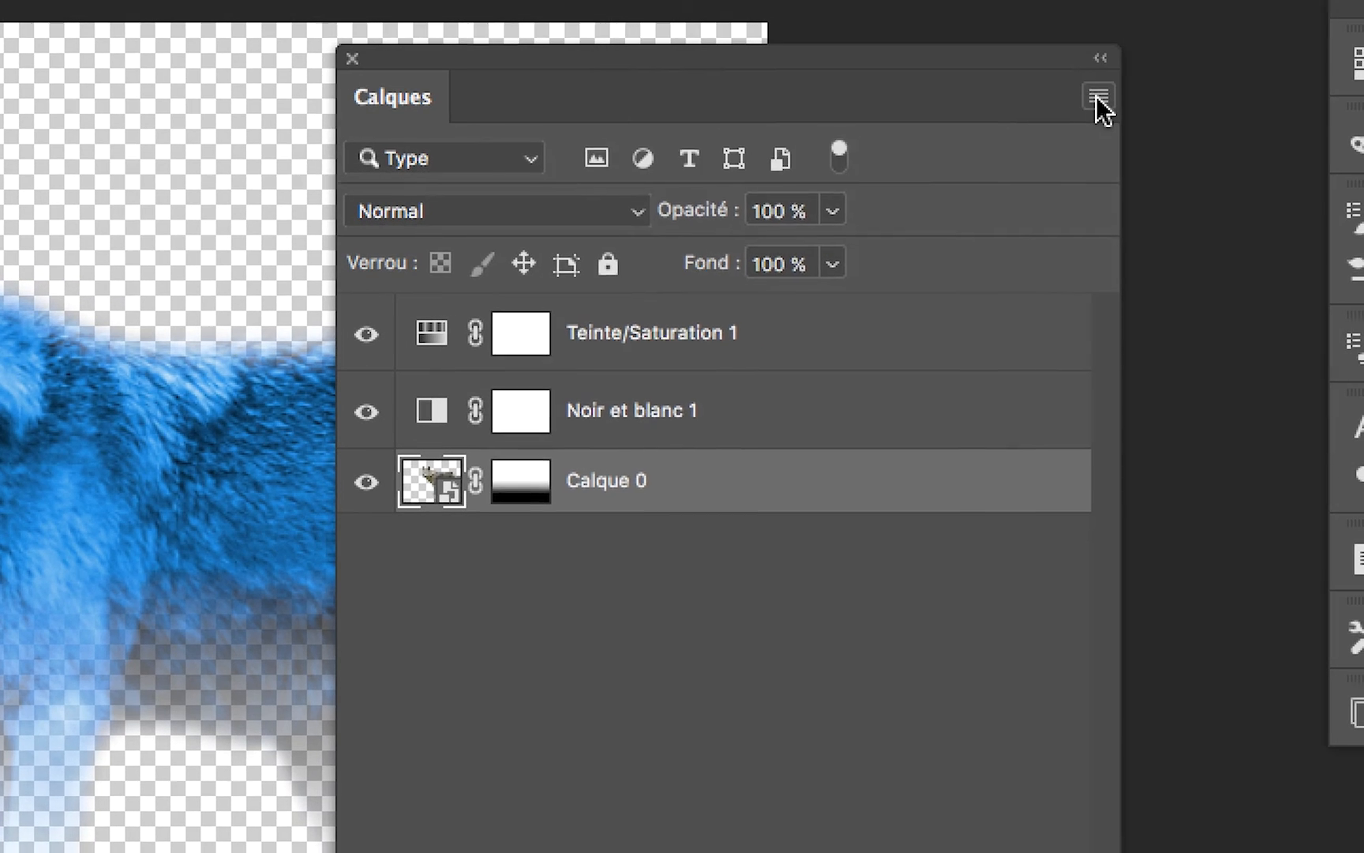
- Set the layer thumbnails to the largest size
{"action": "left_click", "coordinate": [1110, 104]}
{"action": "left_click", "coordinate": [1098, 97]}
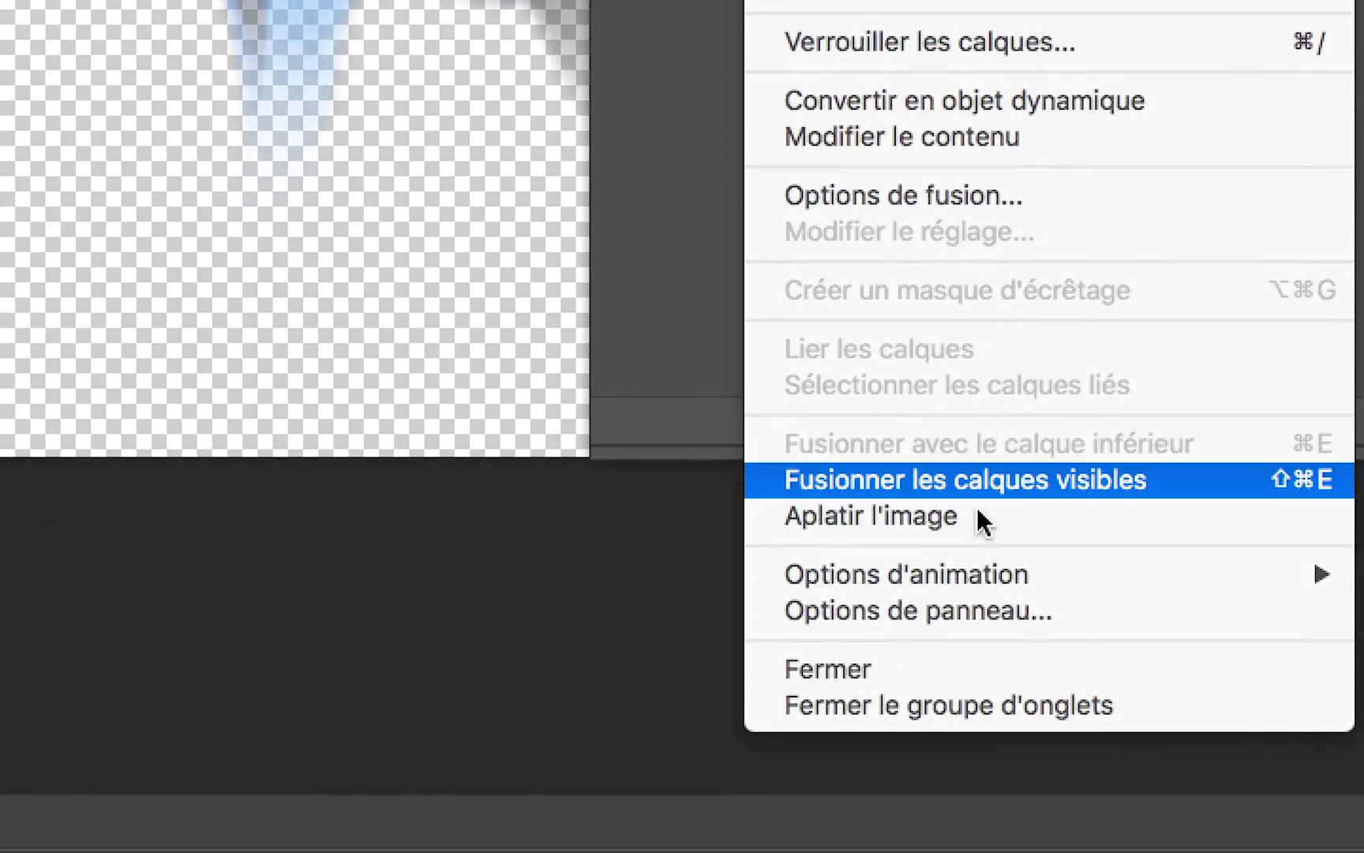
{"action": "left_click", "coordinate": [1009, 610]}
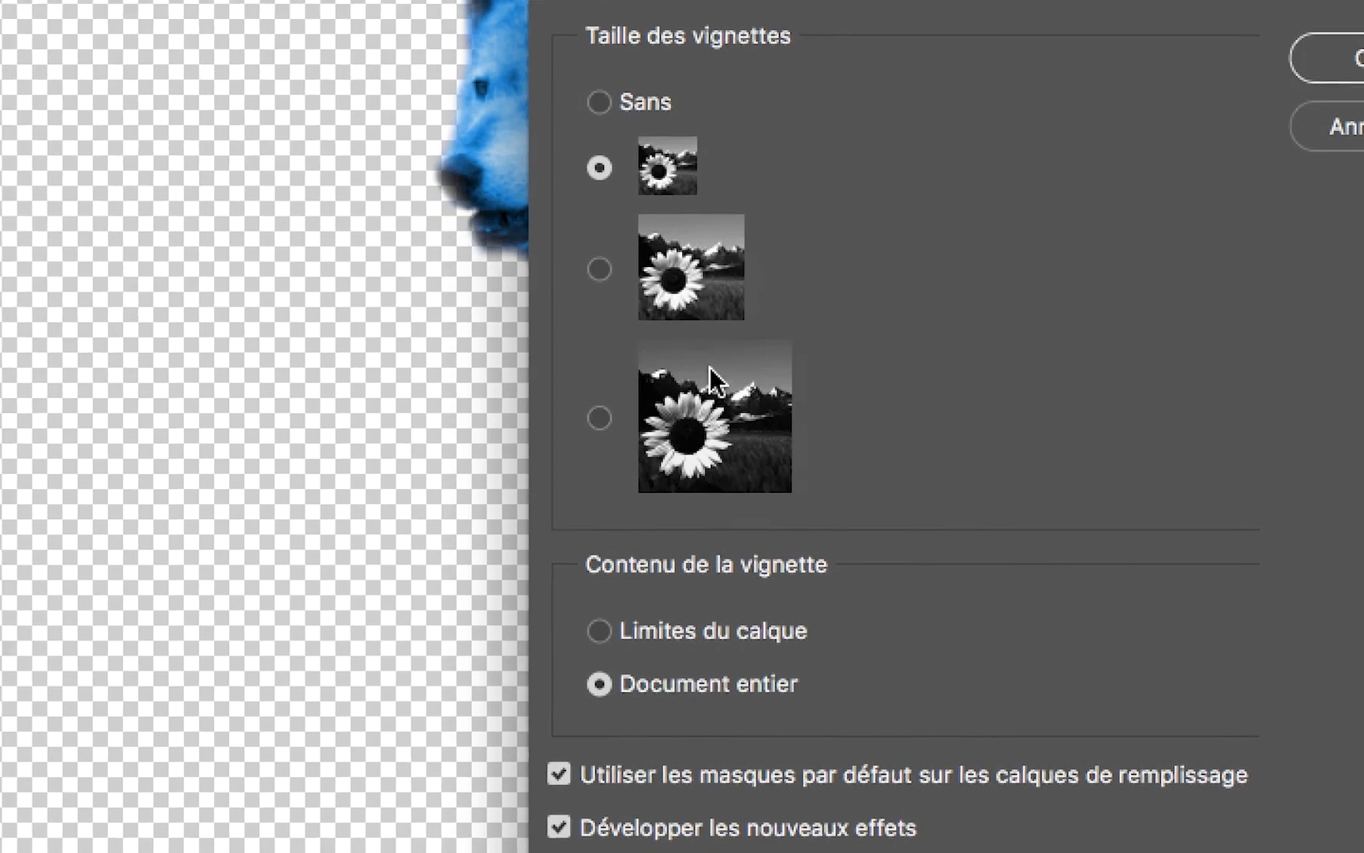
{"action": "left_click", "coordinate": [658, 292]}
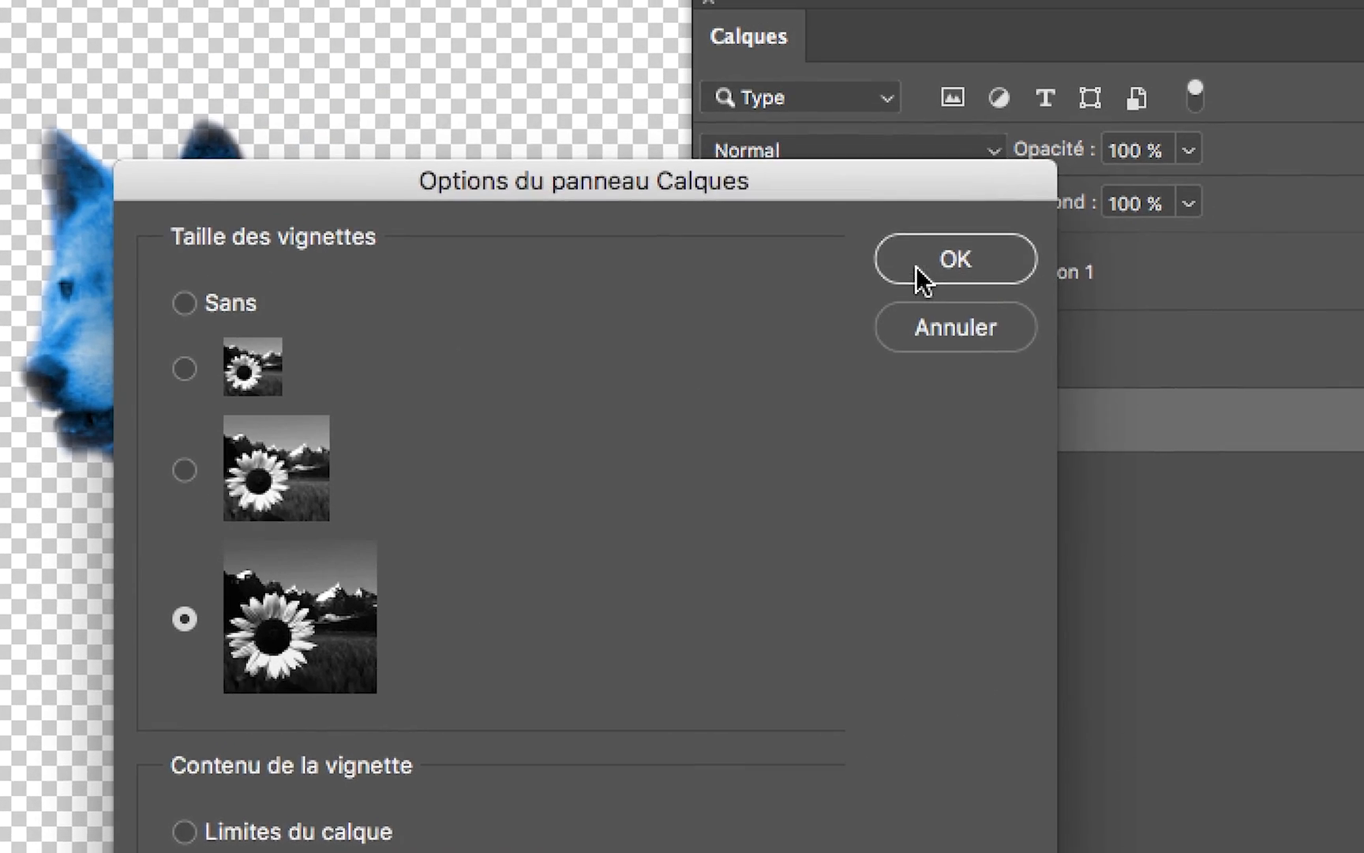
{"action": "left_click", "coordinate": [1062, 201]}
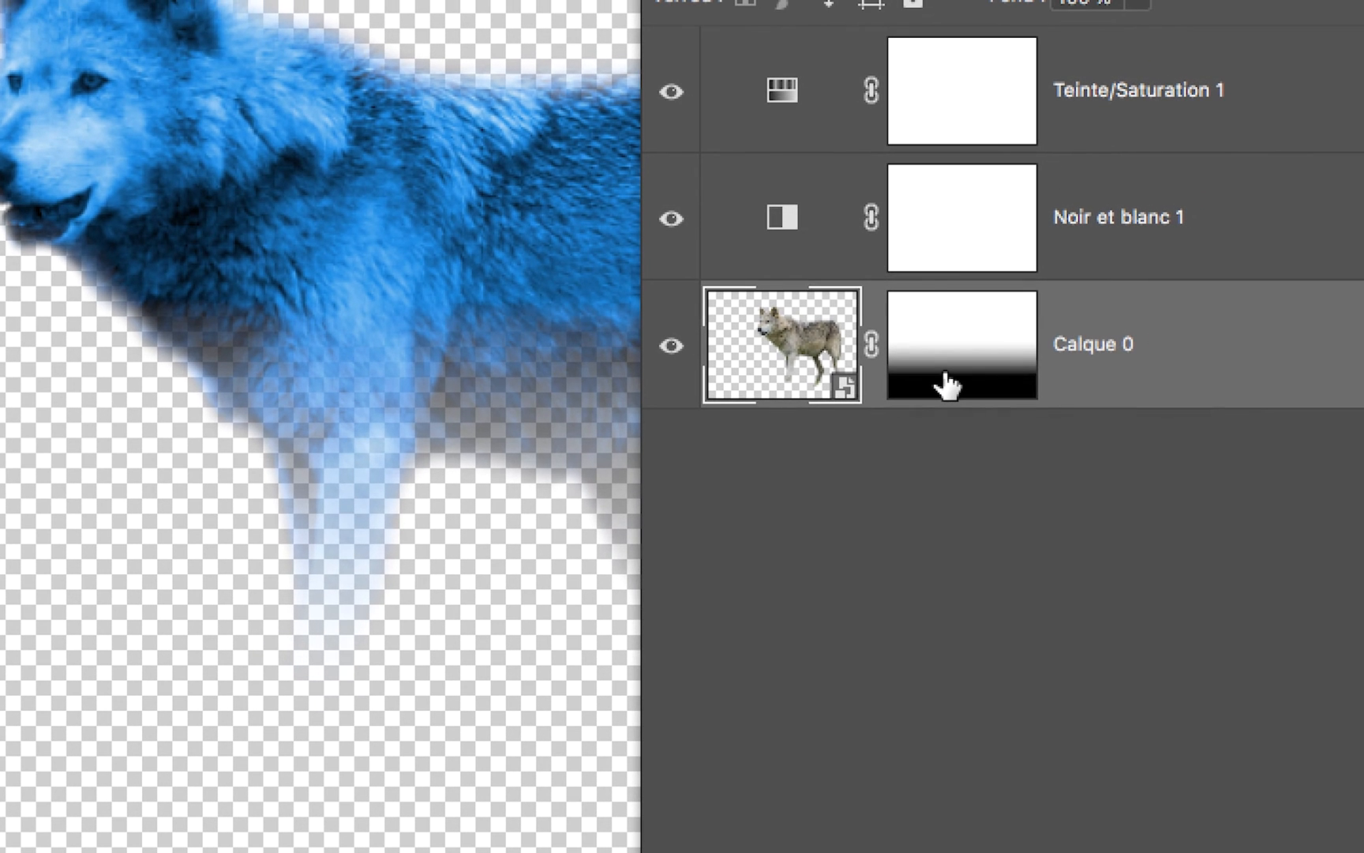
- Open the contents of the Calque 0 smart object and arrange the display to examine its wolf photo and layer mask
{"action": "left_click", "coordinate": [971, 371]}
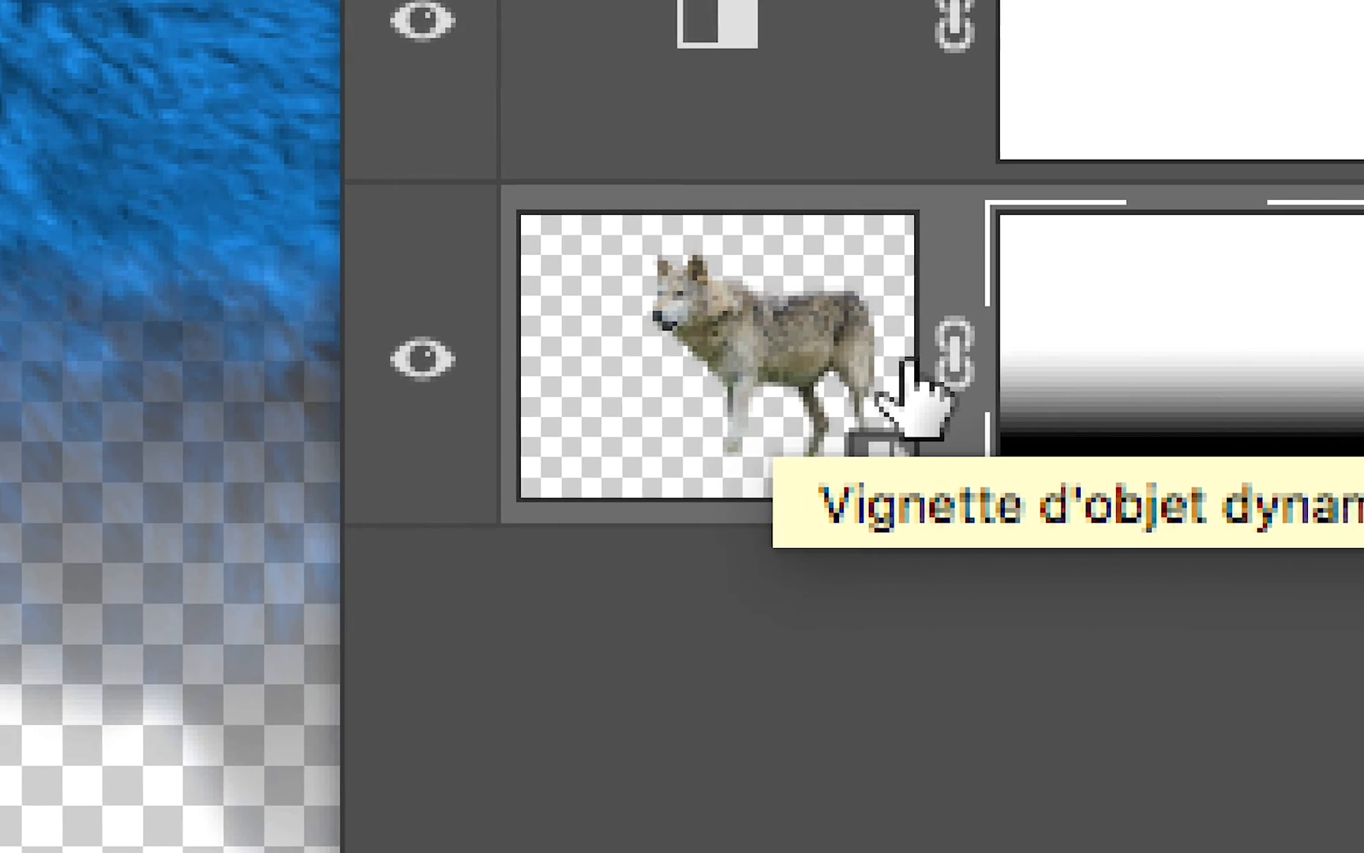
{"action": "left_click", "coordinate": [987, 336]}
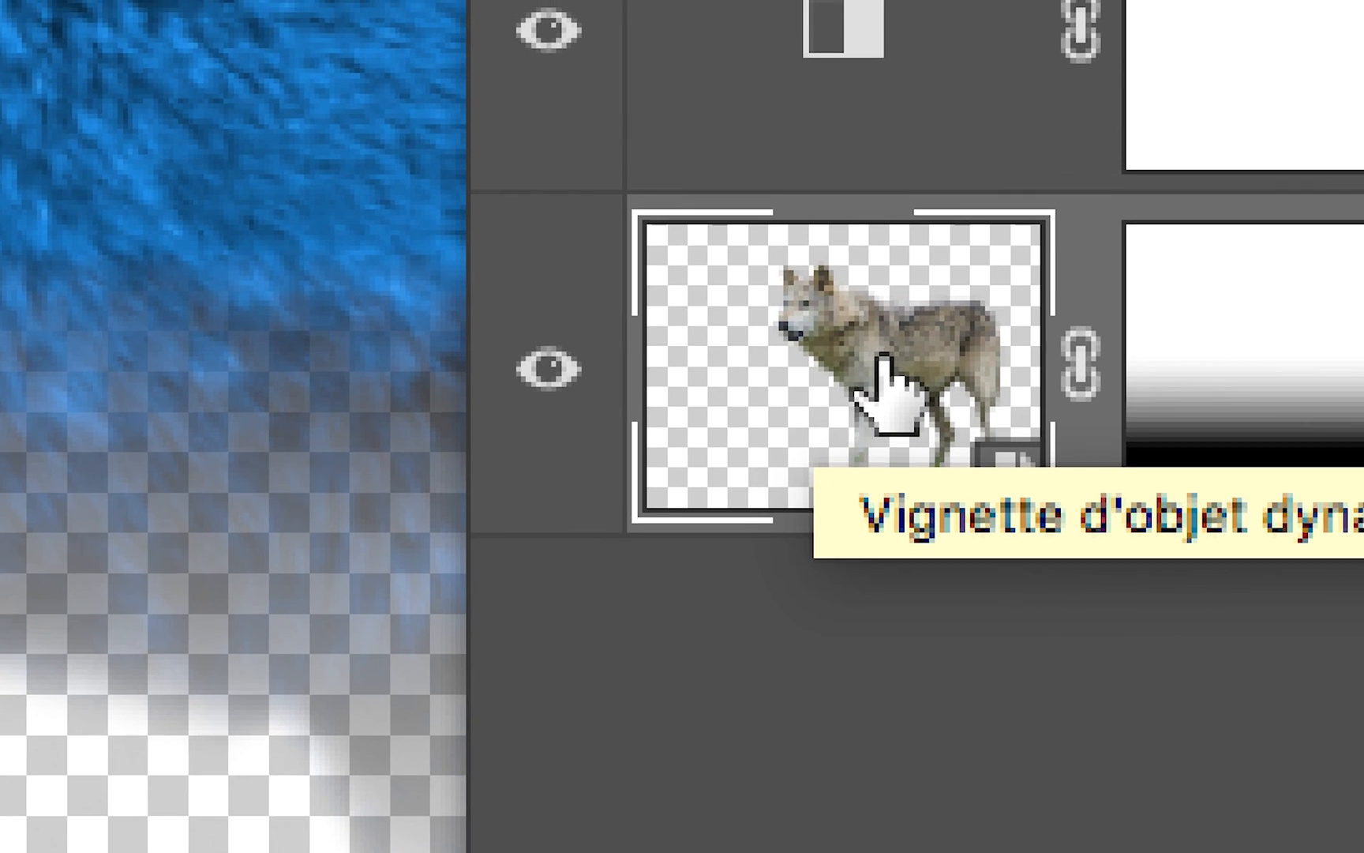
{"action": "double_click", "coordinate": [880, 359]}
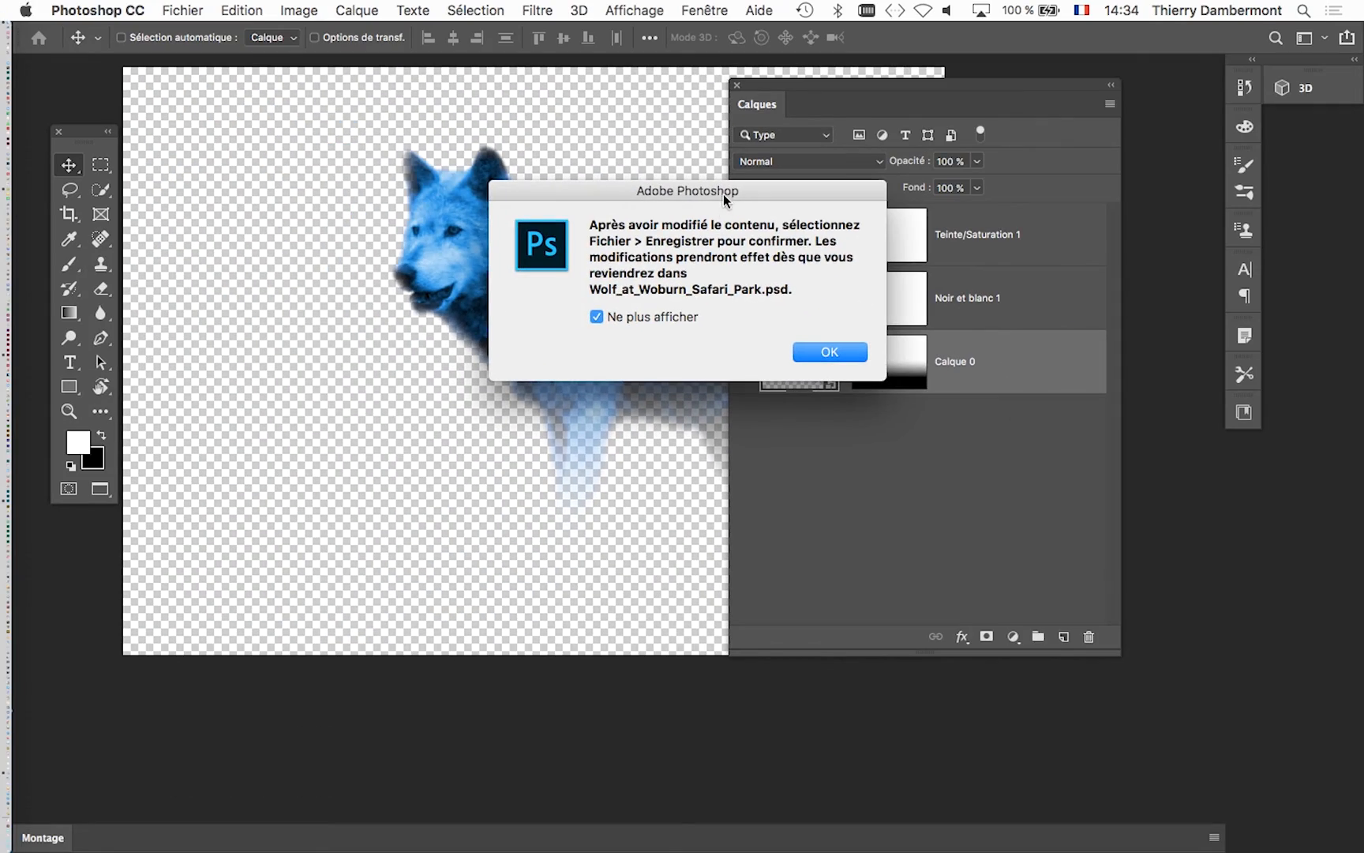
{"action": "left_click_drag", "start_coordinate": [725, 192], "coordinate": [560, 132]}
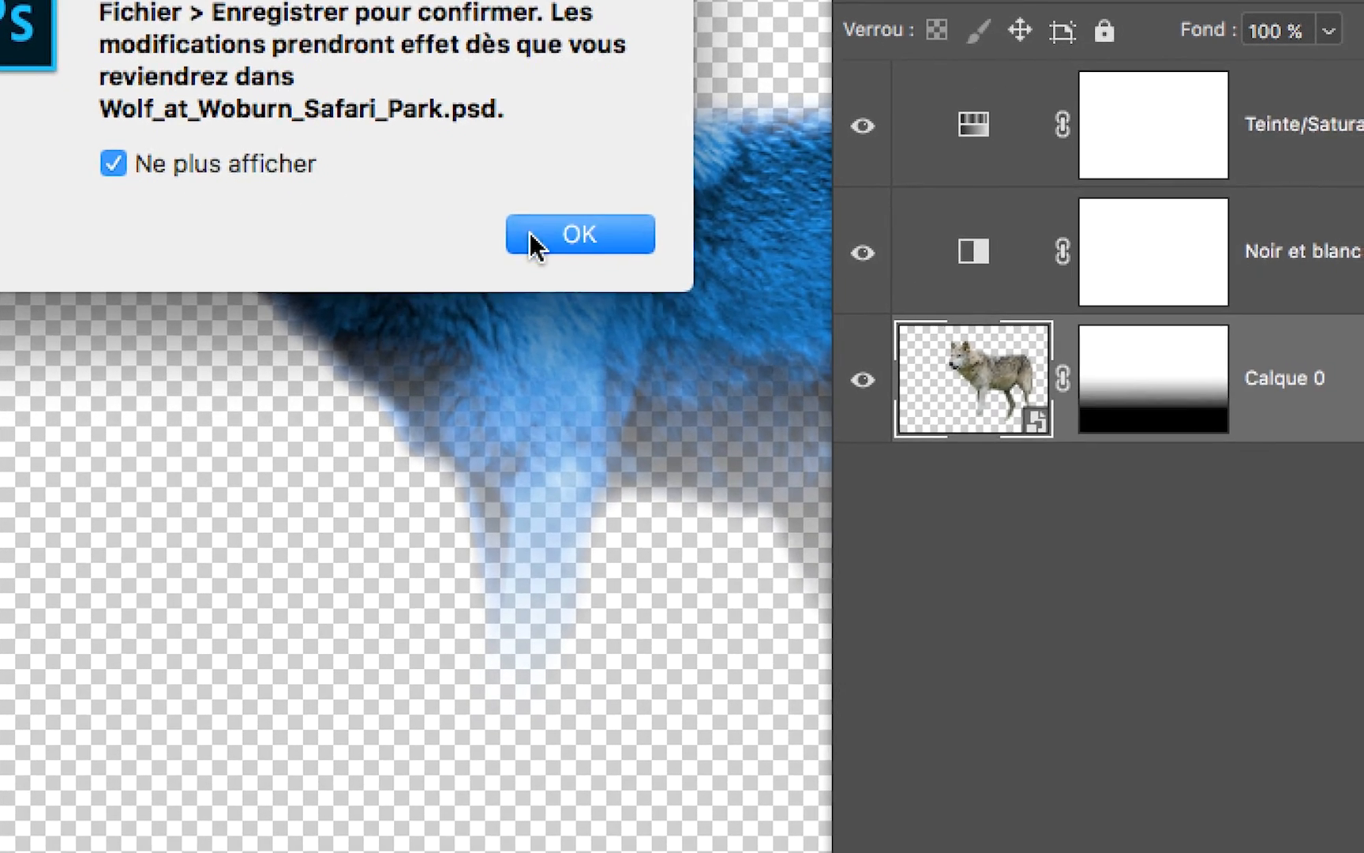
{"action": "left_click", "coordinate": [610, 319]}
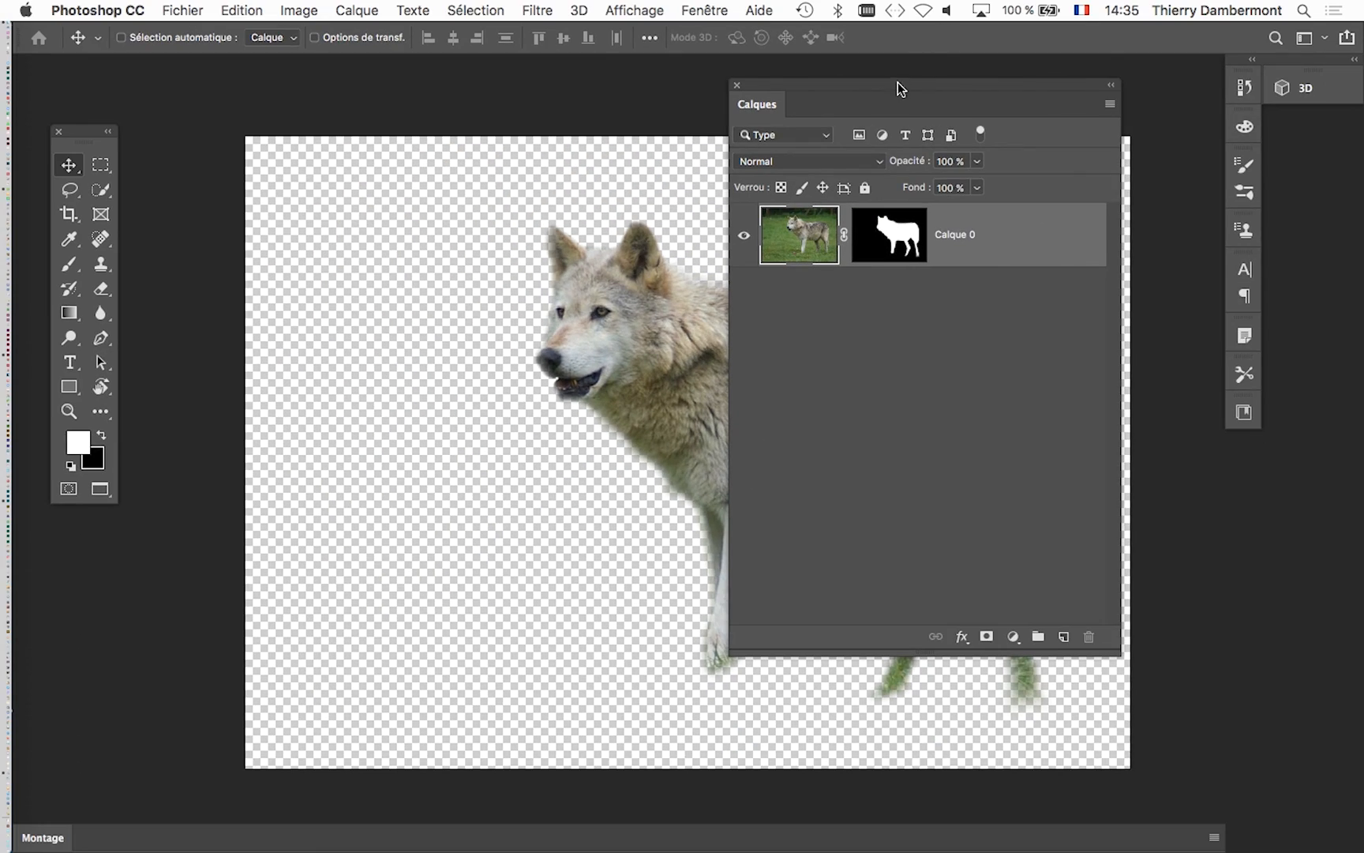
{"action": "left_click_drag", "start_coordinate": [898, 82], "coordinate": [1011, 87]}
{"action": "left_click_drag", "start_coordinate": [736, 234], "coordinate": [456, 186]}
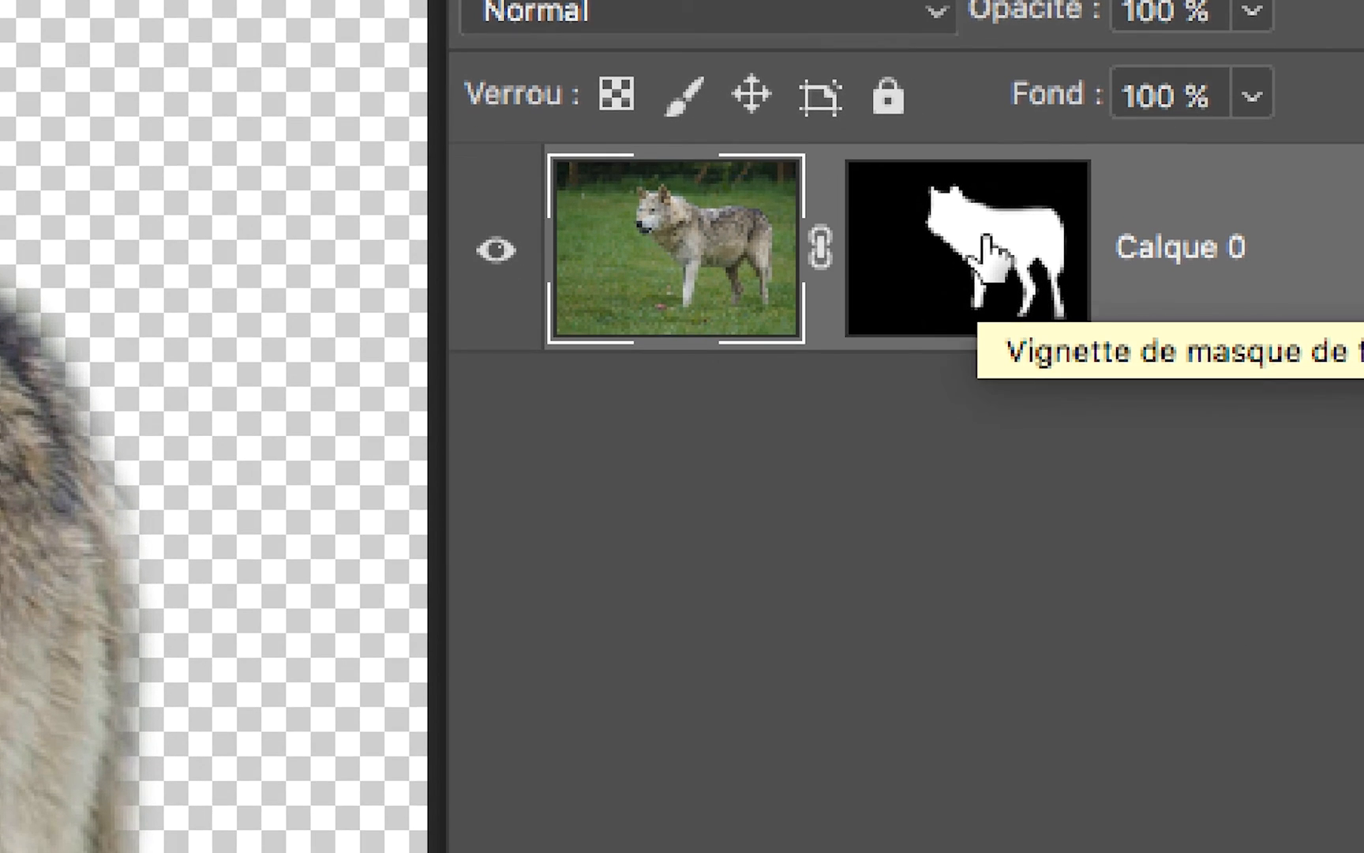
- Display the Calque 0 layer mask on its own and rearrange the layer list, tools and image to keep the wolf silhouette clear
{"action": "left_click", "coordinate": [985, 246], "text": "alt"}
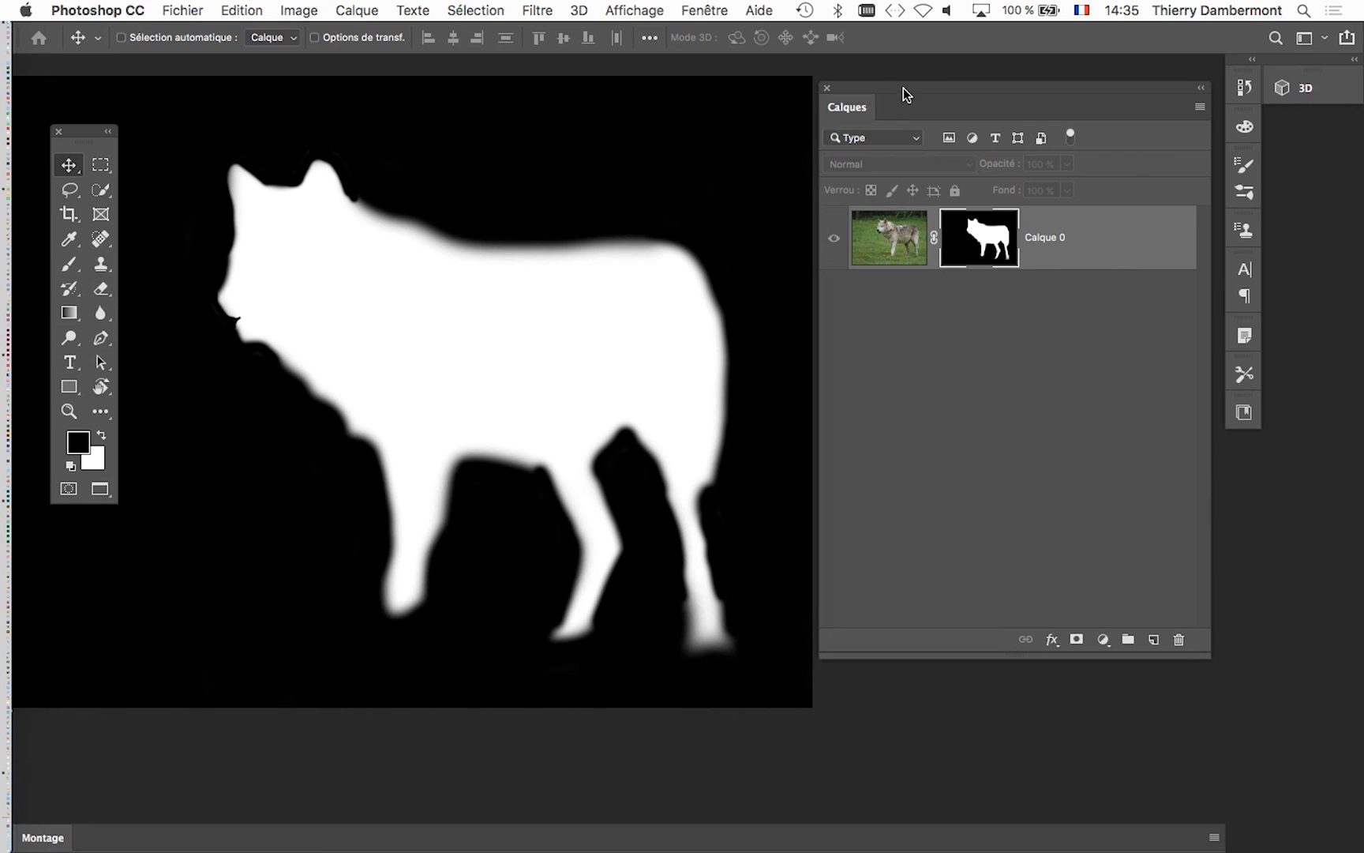
{"action": "left_click_drag", "start_coordinate": [902, 87], "coordinate": [1077, 105]}
{"action": "left_click_drag", "start_coordinate": [660, 249], "coordinate": [703, 240]}
{"action": "left_click_drag", "start_coordinate": [79, 132], "coordinate": [80, 128]}
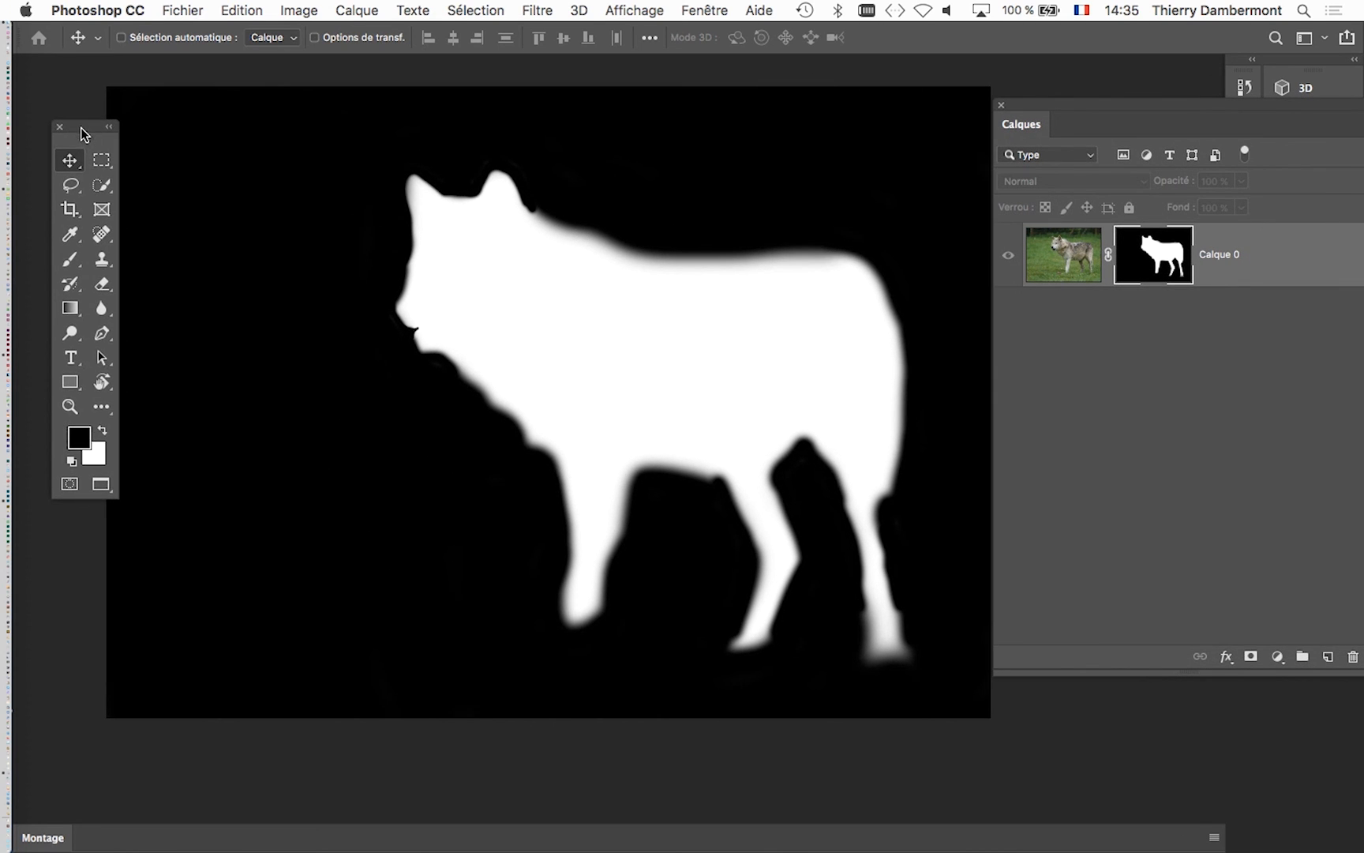
- Choose the Brush tool (Outil Pinceau) for retouching the wolf's layer mask
{"action": "left_click", "coordinate": [70, 266]}
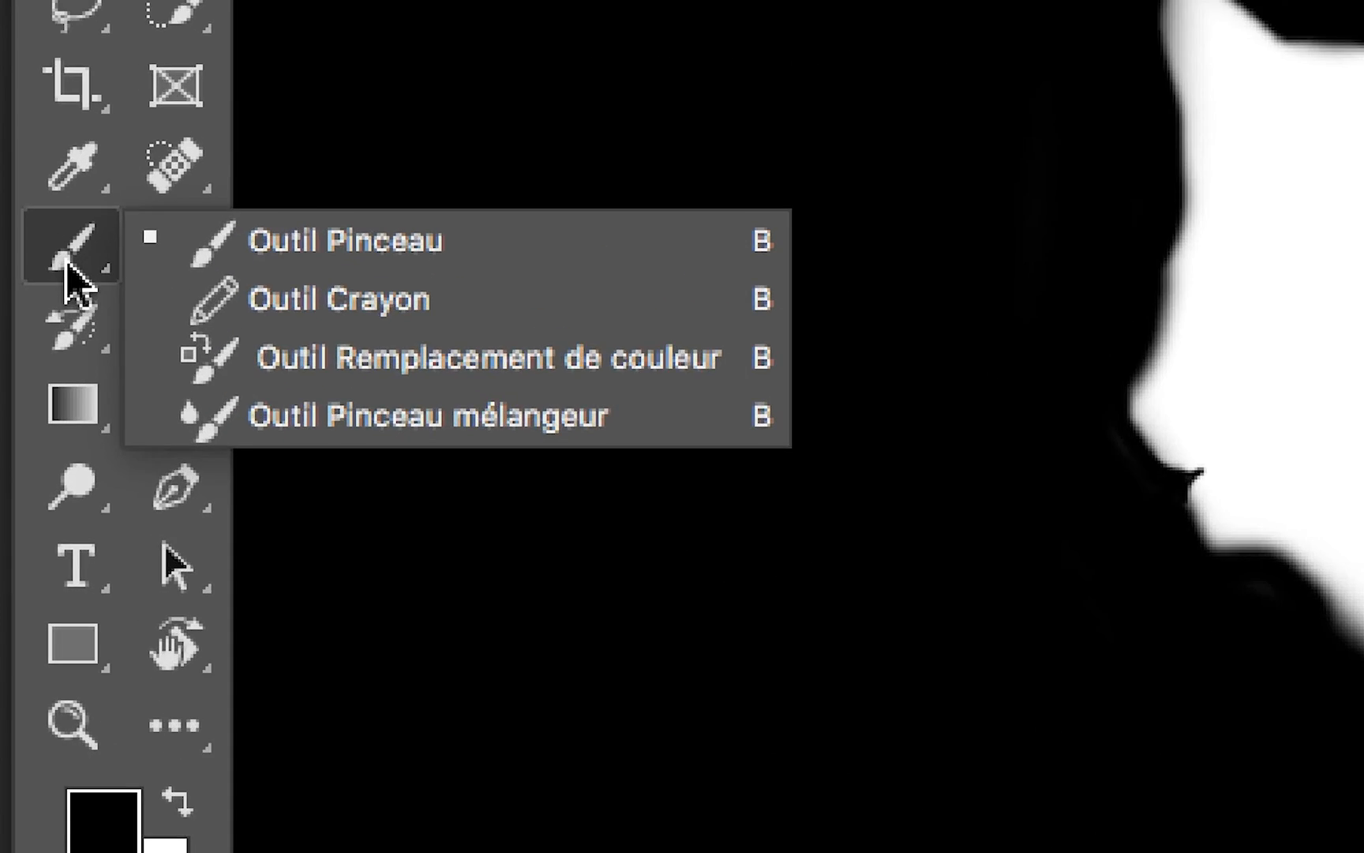
{"action": "left_click", "coordinate": [228, 253]}
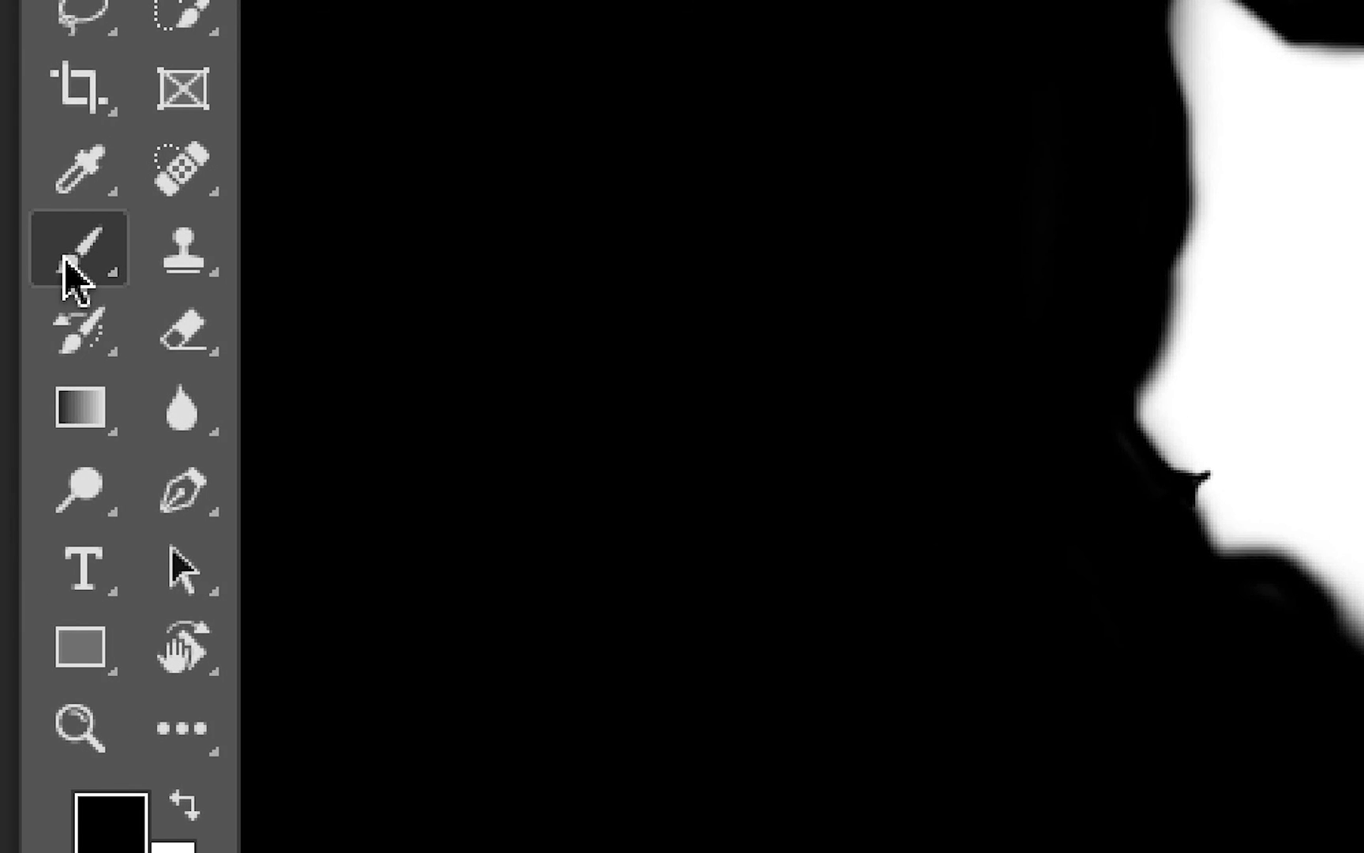
{"action": "left_click", "coordinate": [54, 345]}
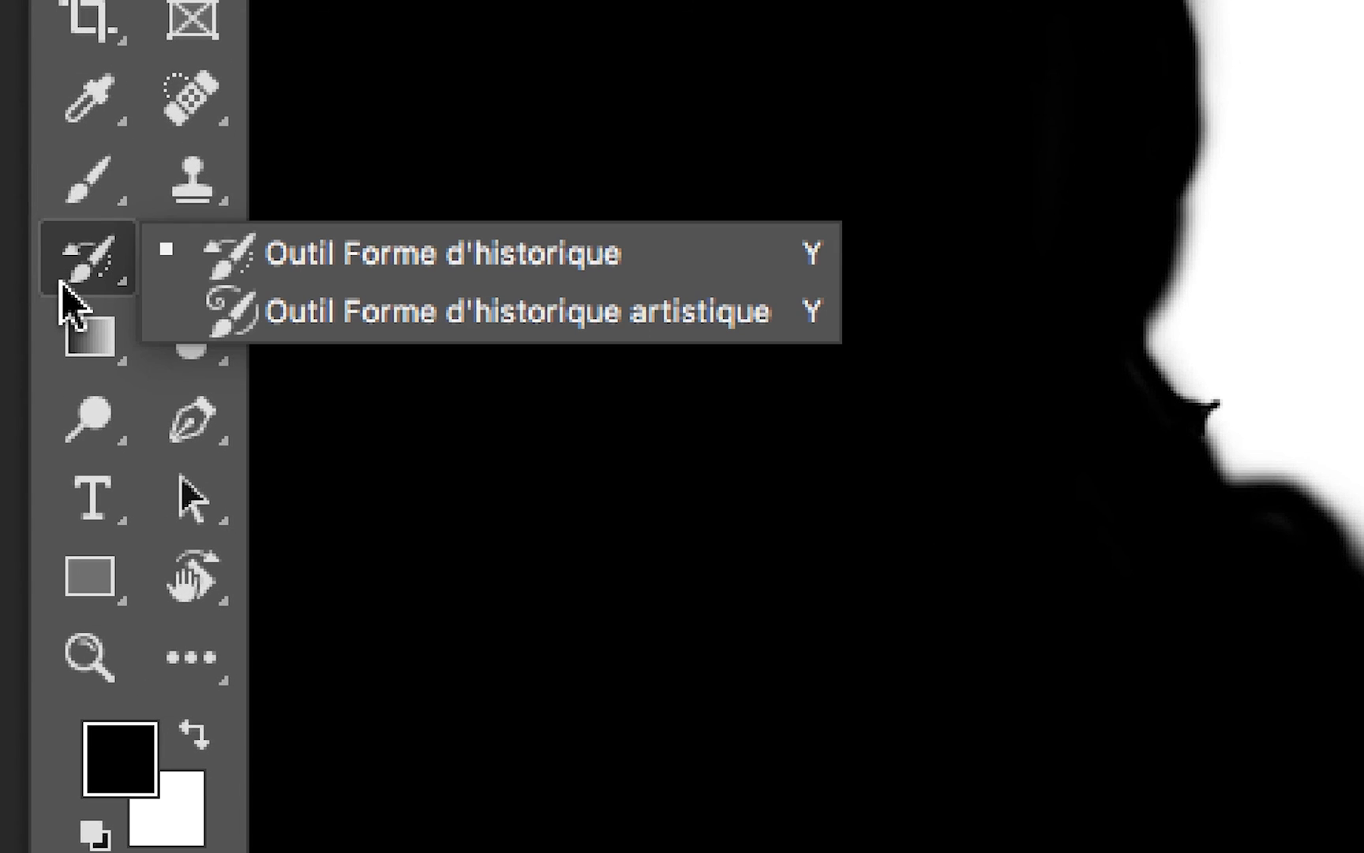
{"action": "left_click", "coordinate": [82, 187]}
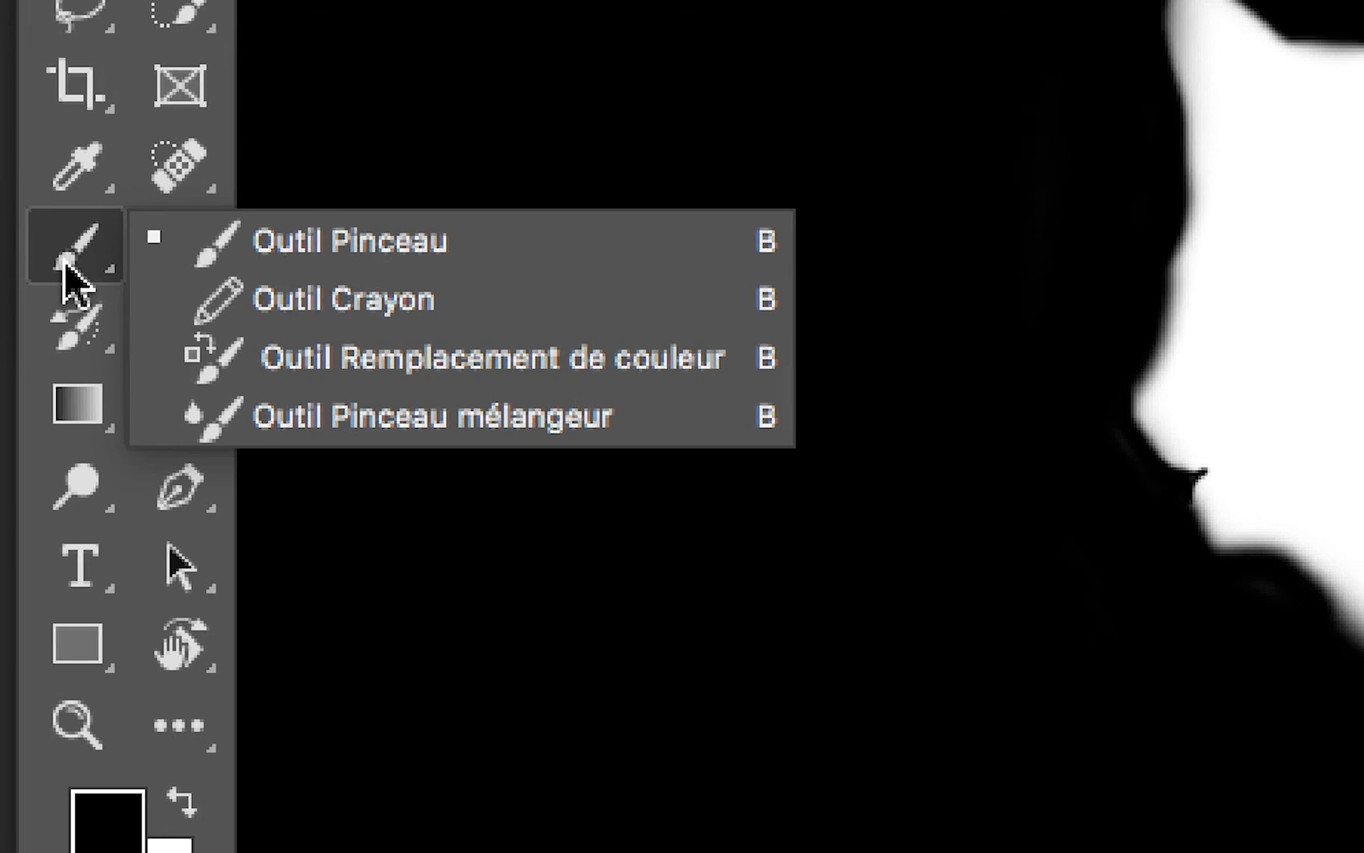
{"action": "left_click", "coordinate": [90, 261]}
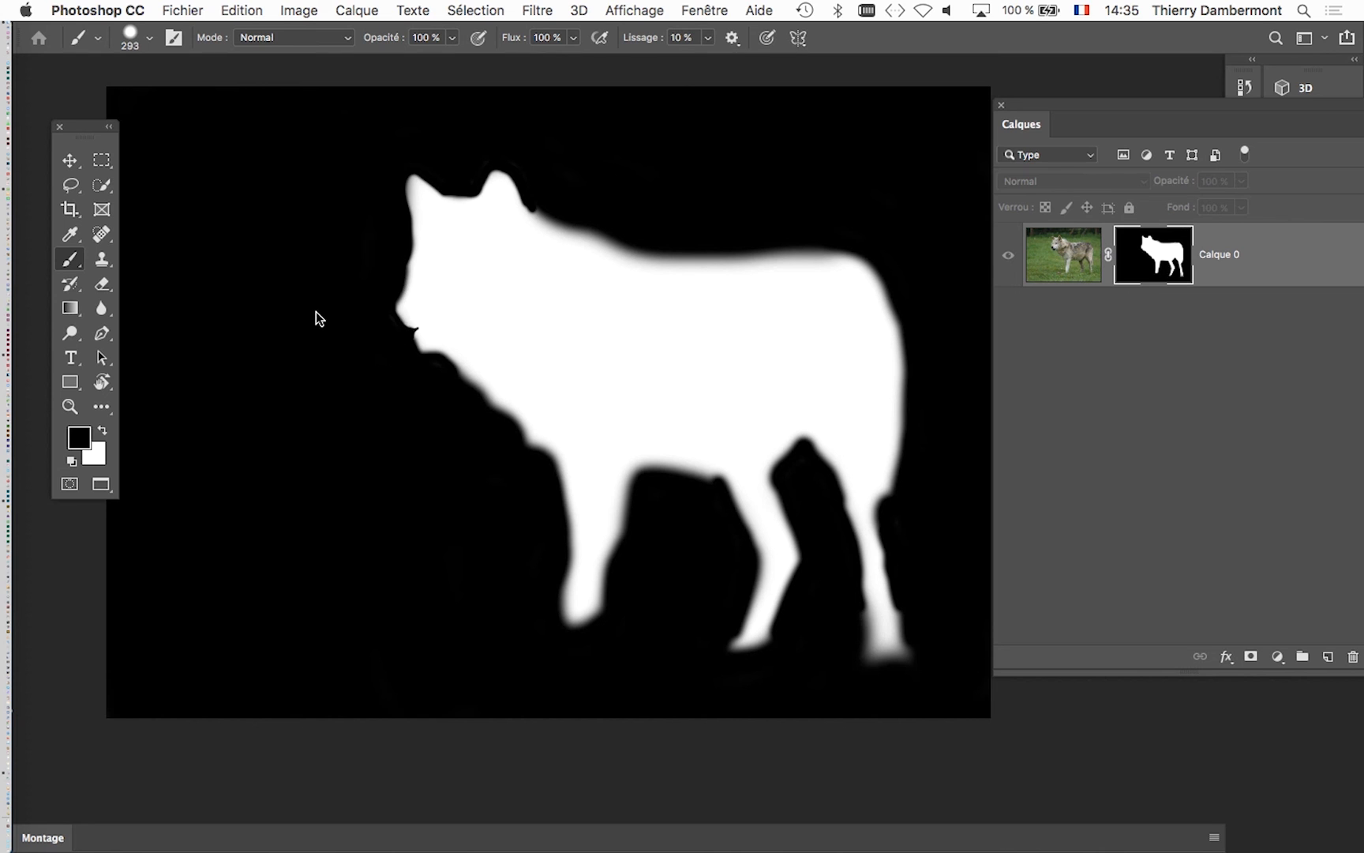
- Show the brush cursor as a full-size circle instead of a crosshair and set the brush size to 179 px
{"action": "mouse_move", "coordinate": [314, 313]}
{"action": "left_mouse_down", "text": "ctrl+alt"}
{"action": "mouse_move", "coordinate": [265, 317]}
{"action": "mouse_move", "coordinate": [594, 311]}
{"action": "mouse_move", "coordinate": [272, 323]}
{"action": "mouse_move", "coordinate": [488, 310]}
{"action": "mouse_move", "coordinate": [279, 314]}
{"action": "left_mouse_up", "text": "ctrl+alt"}
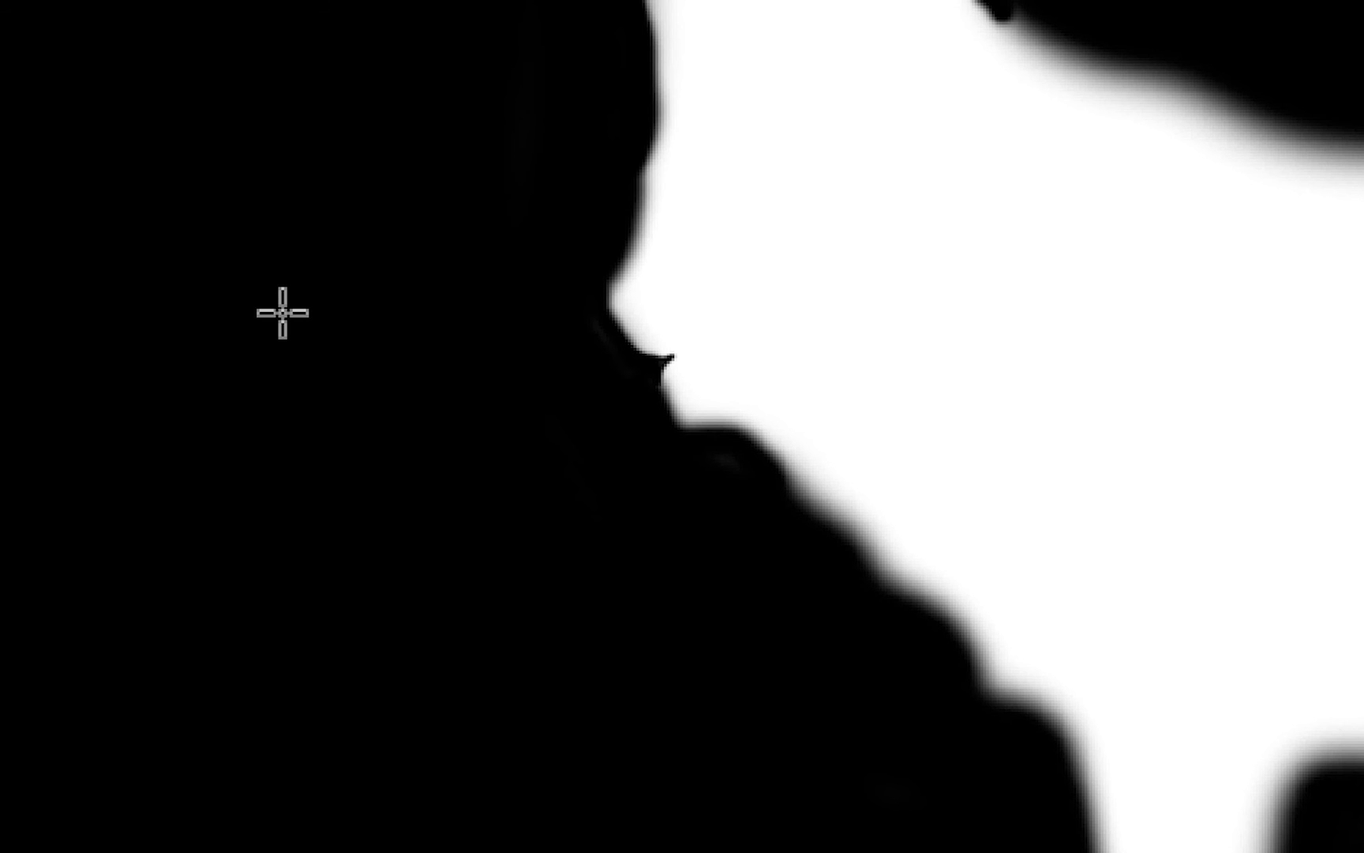
{"action": "key", "text": "Caps_Lock"}
{"action": "key", "text": "Caps_Lock"}
{"action": "key", "text": "Caps_Lock"}
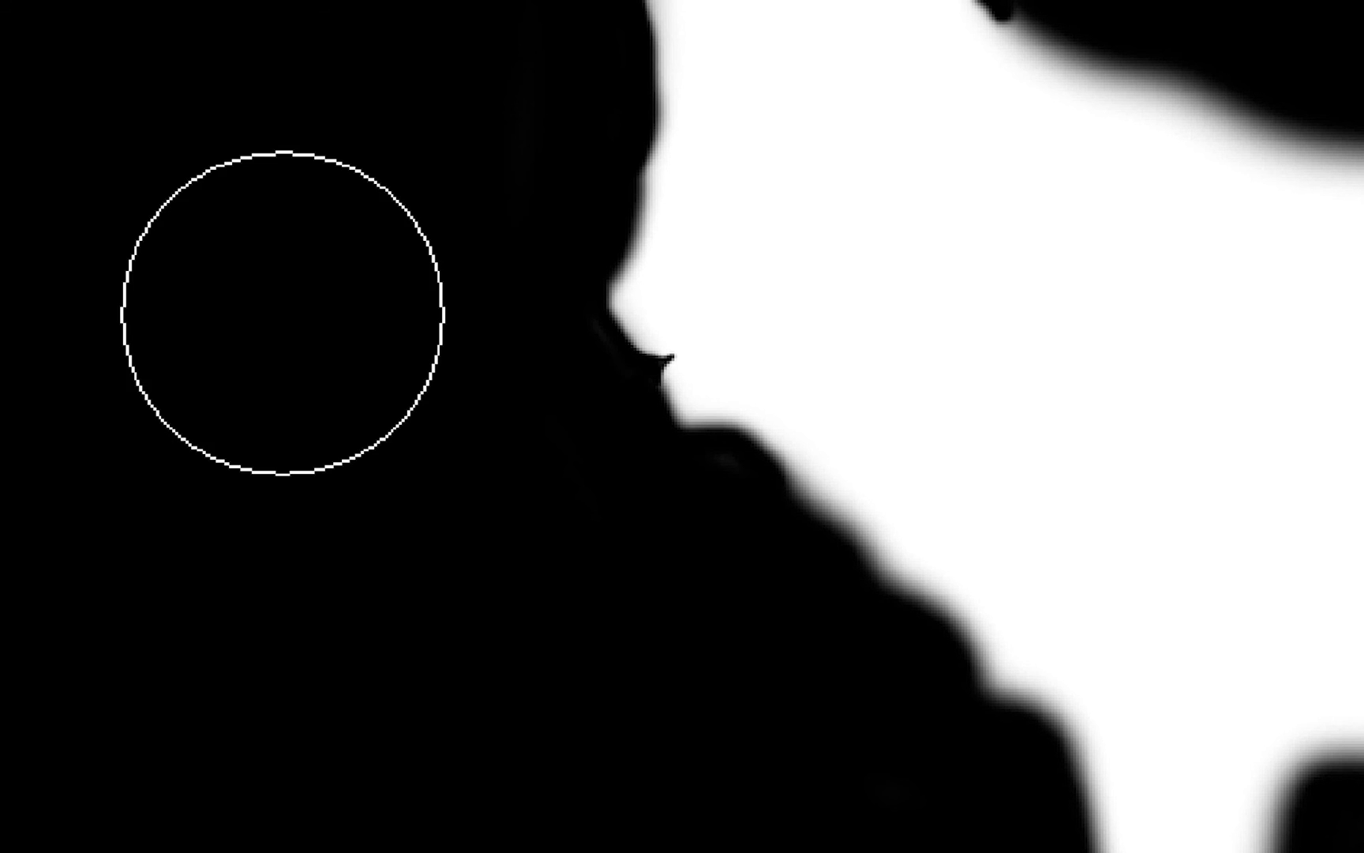
{"action": "key", "text": "Caps_Lock"}
{"action": "key", "text": "Caps_Lock"}
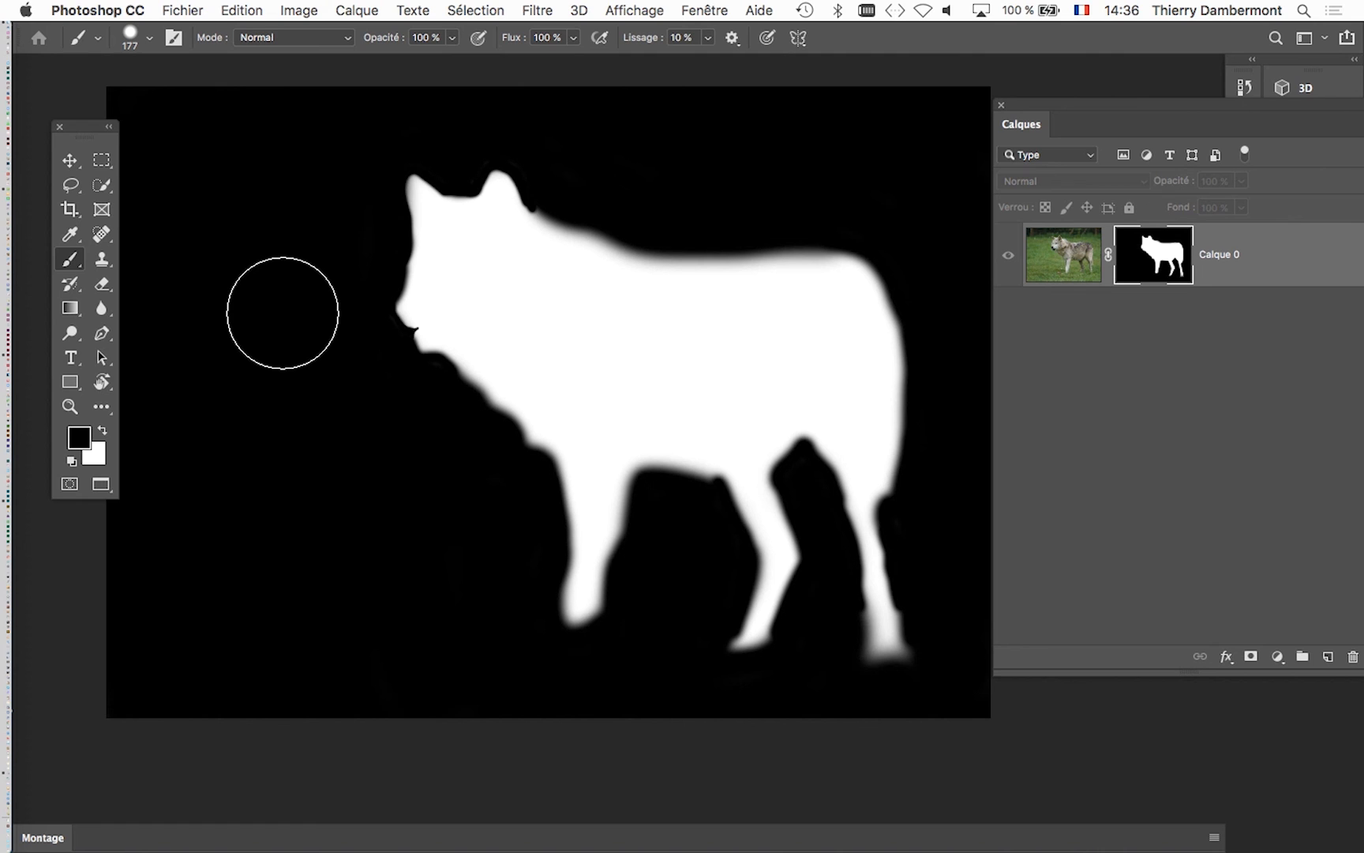
{"action": "mouse_move", "coordinate": [282, 313]}
{"action": "left_mouse_down"}
{"action": "mouse_move", "coordinate": [490, 296]}
{"action": "mouse_move", "coordinate": [394, 286]}
{"action": "mouse_move", "coordinate": [265, 306]}
{"action": "mouse_move", "coordinate": [282, 304]}
{"action": "left_mouse_up"}
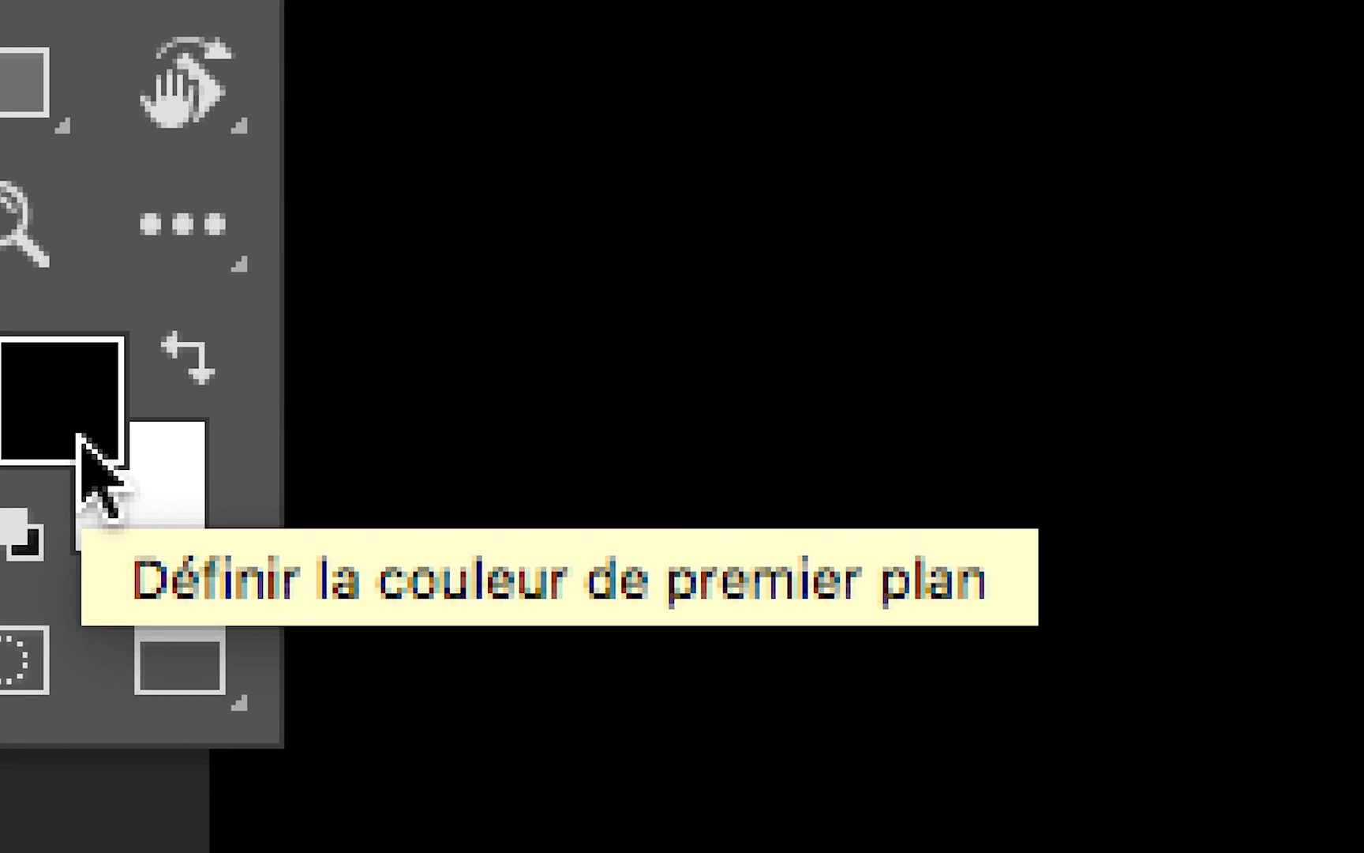
- Set the foreground colour to pure black, #000000
{"action": "left_click", "coordinate": [79, 434]}
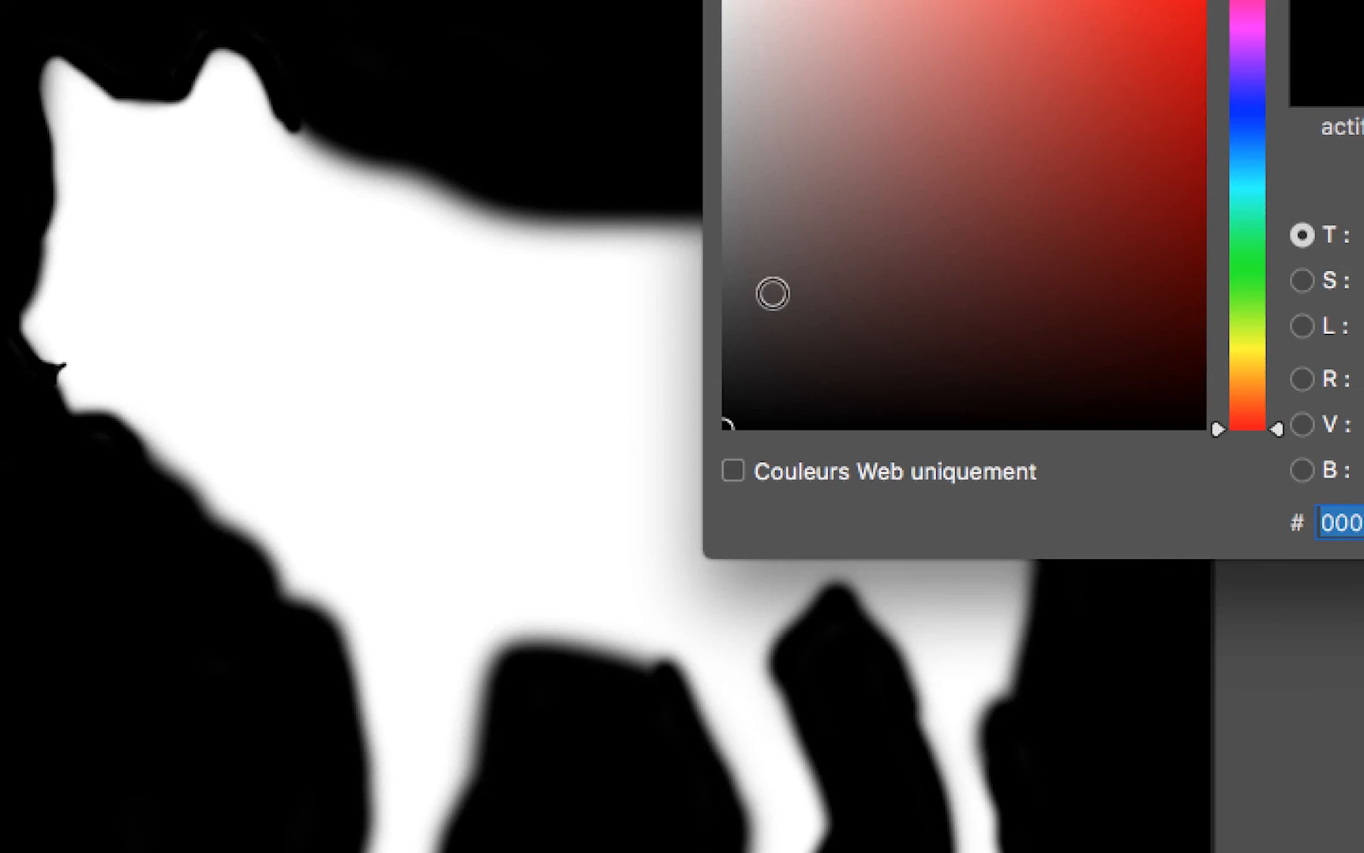
{"action": "left_click_drag", "start_coordinate": [773, 293], "coordinate": [720, 377]}
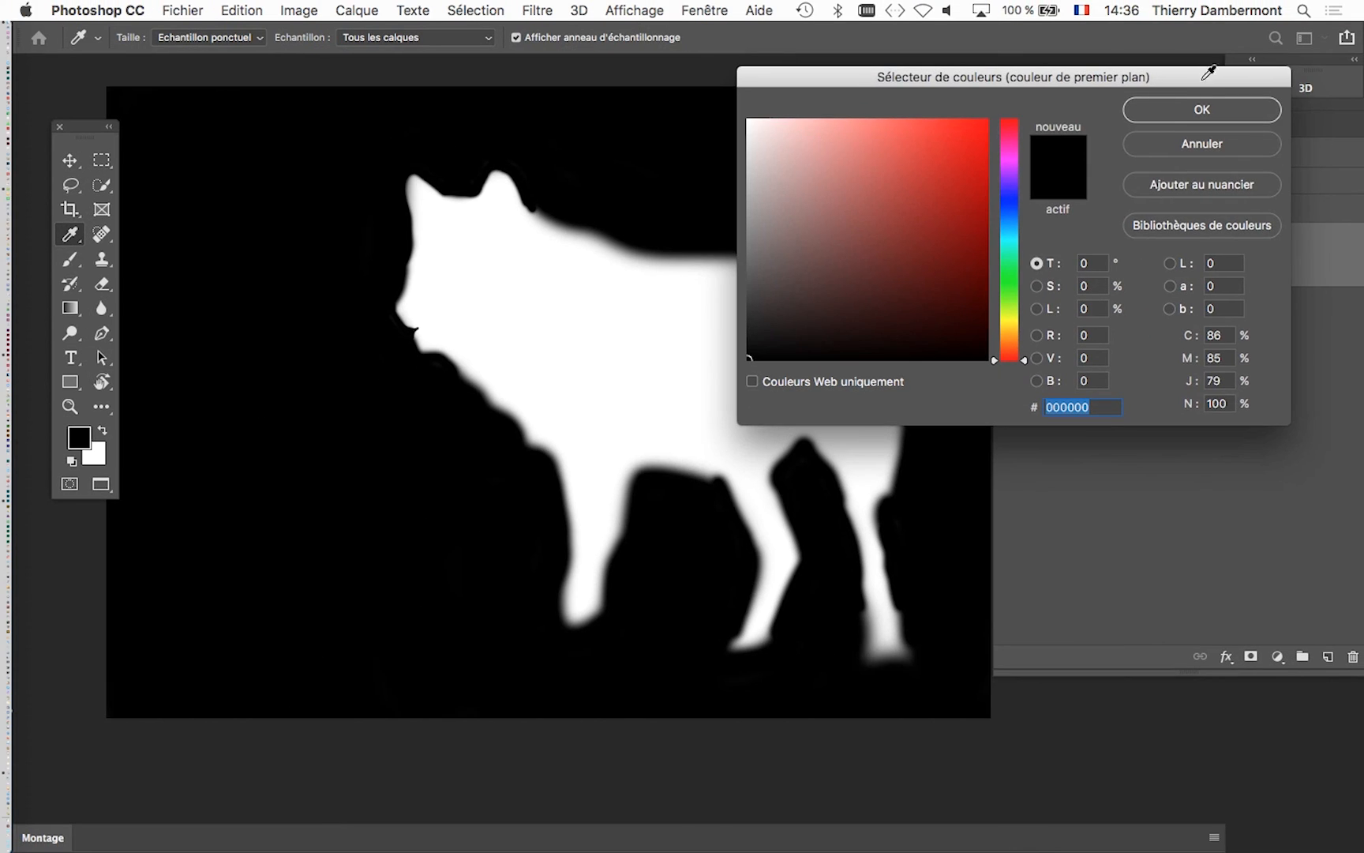
{"action": "left_click", "coordinate": [1206, 107]}
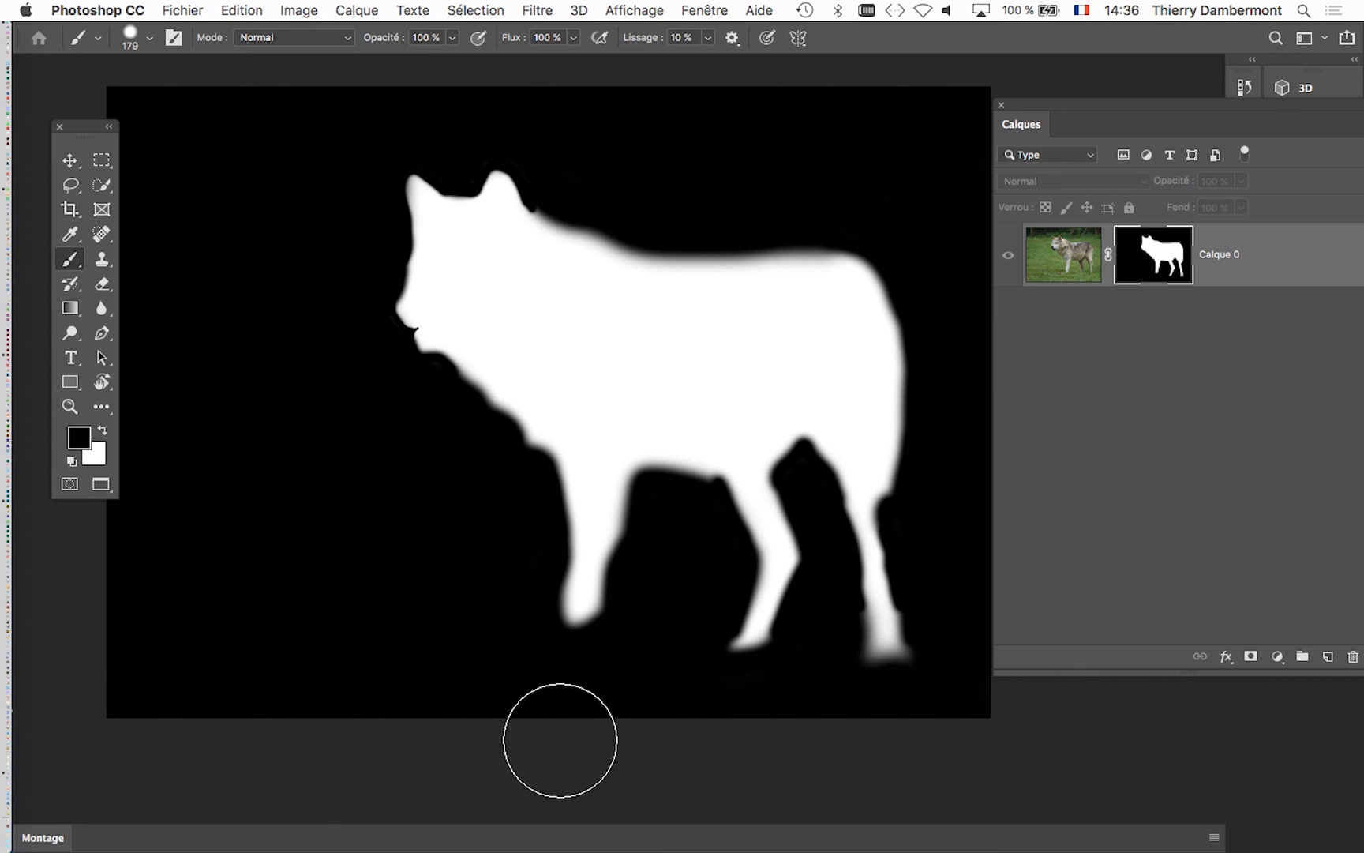
- Paint black over the mask's background along the canvas edges and around the wolf, varying the brush size between 52 and 179 px
{"action": "left_click_drag", "start_coordinate": [459, 545], "coordinate": [301, 537]}
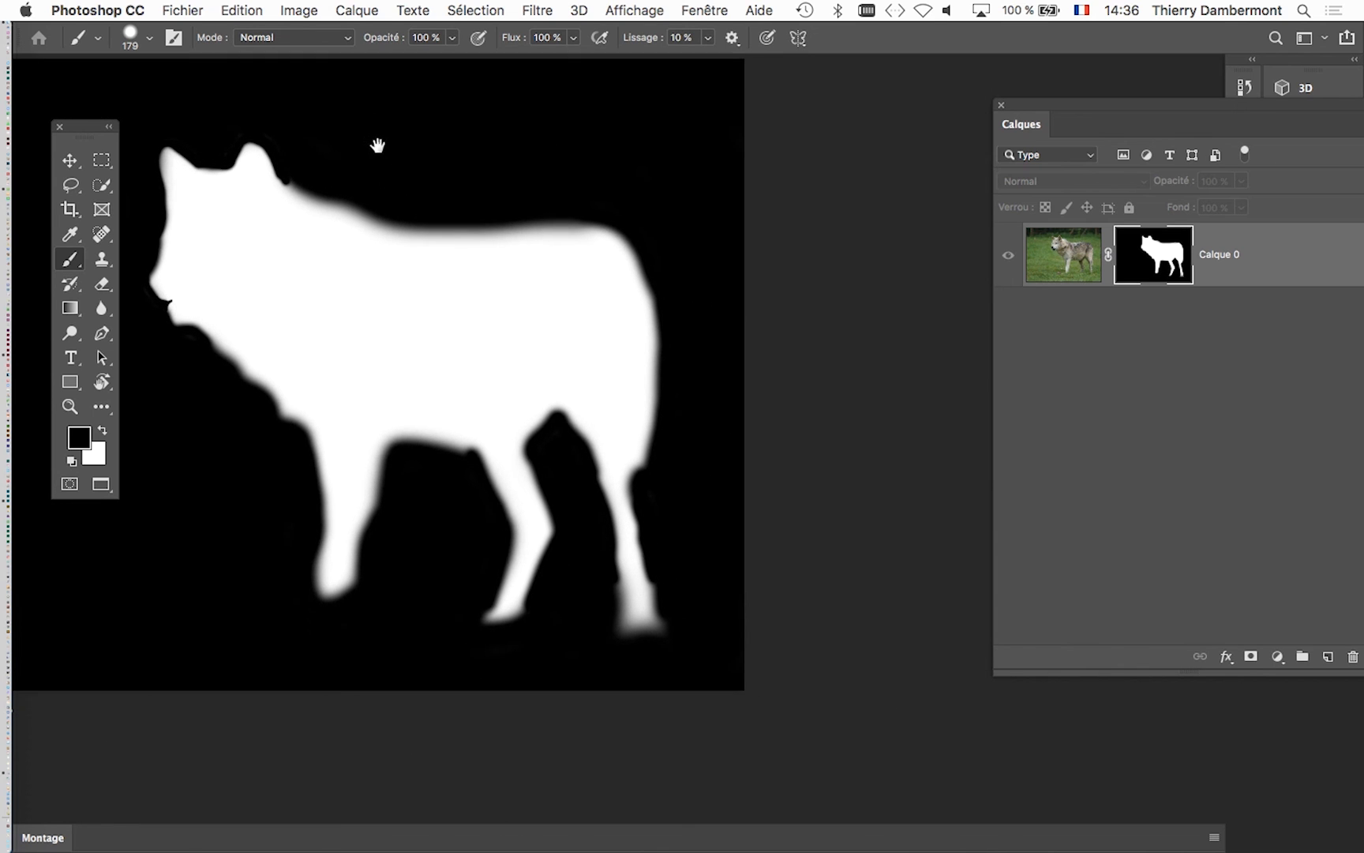
{"action": "left_click_drag", "start_coordinate": [378, 146], "coordinate": [384, 174]}
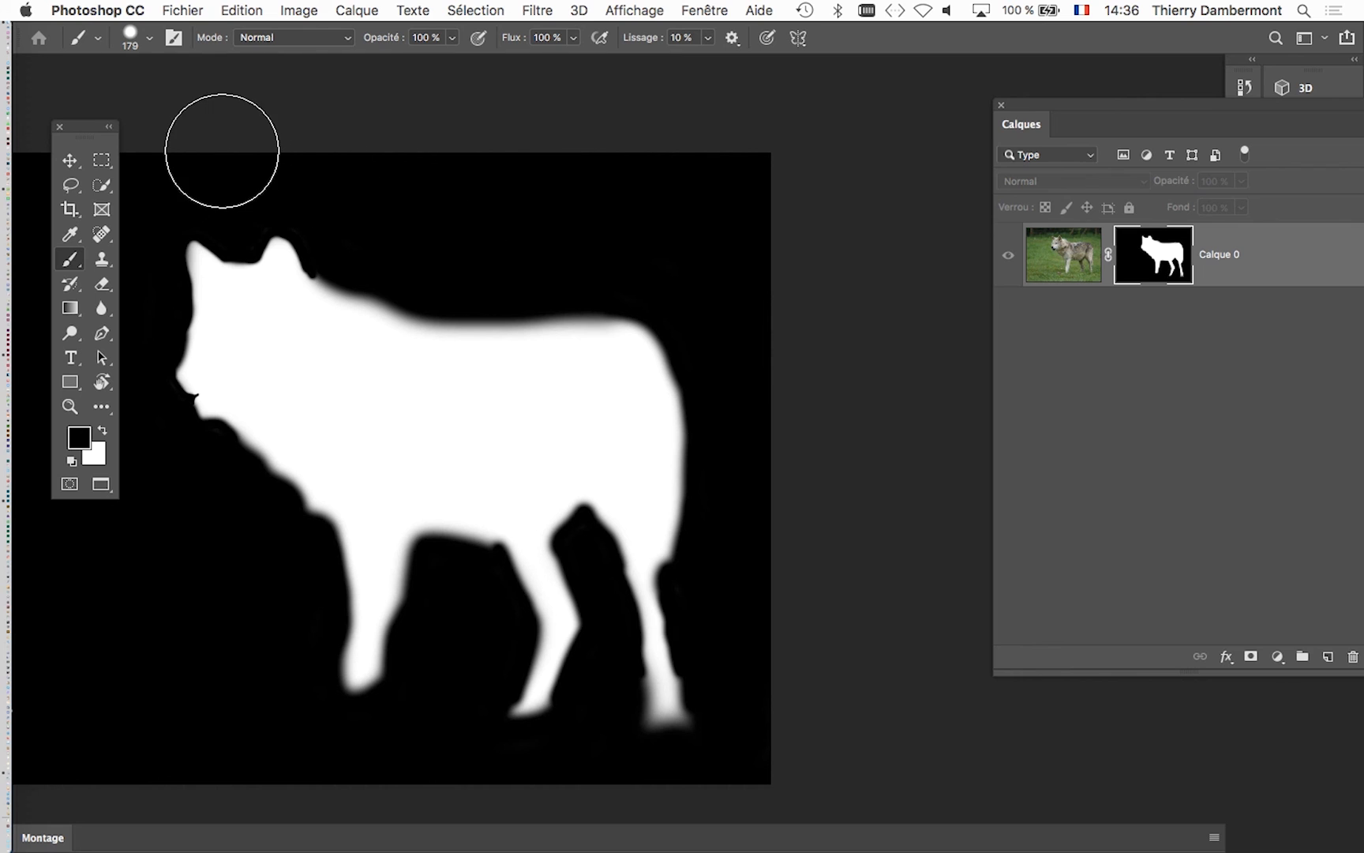
{"action": "mouse_move", "coordinate": [705, 234]}
{"action": "left_mouse_down"}
{"action": "mouse_move", "coordinate": [667, 236]}
{"action": "mouse_move", "coordinate": [710, 252]}
{"action": "left_mouse_up"}
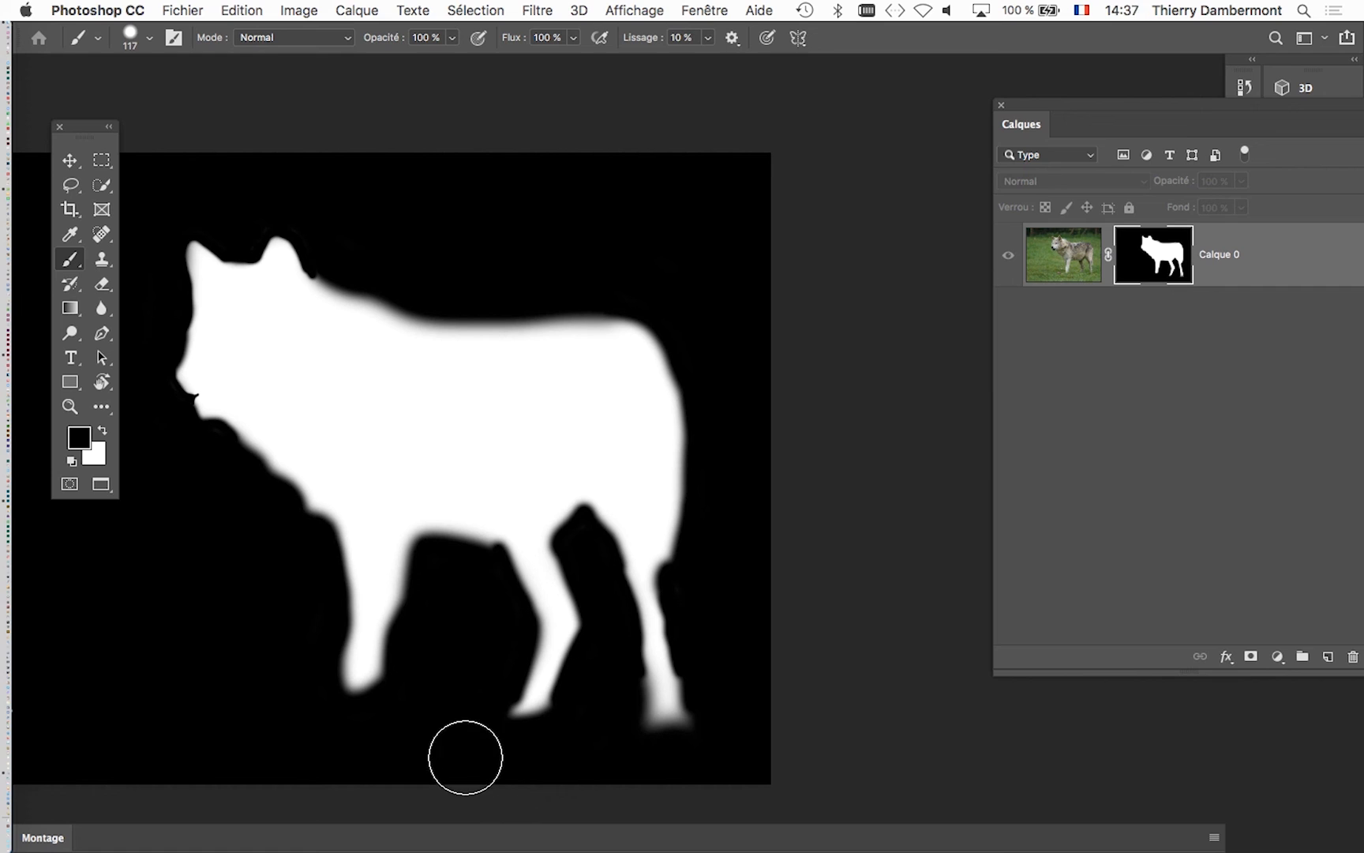
{"action": "left_click_drag", "start_coordinate": [469, 758], "coordinate": [443, 761]}
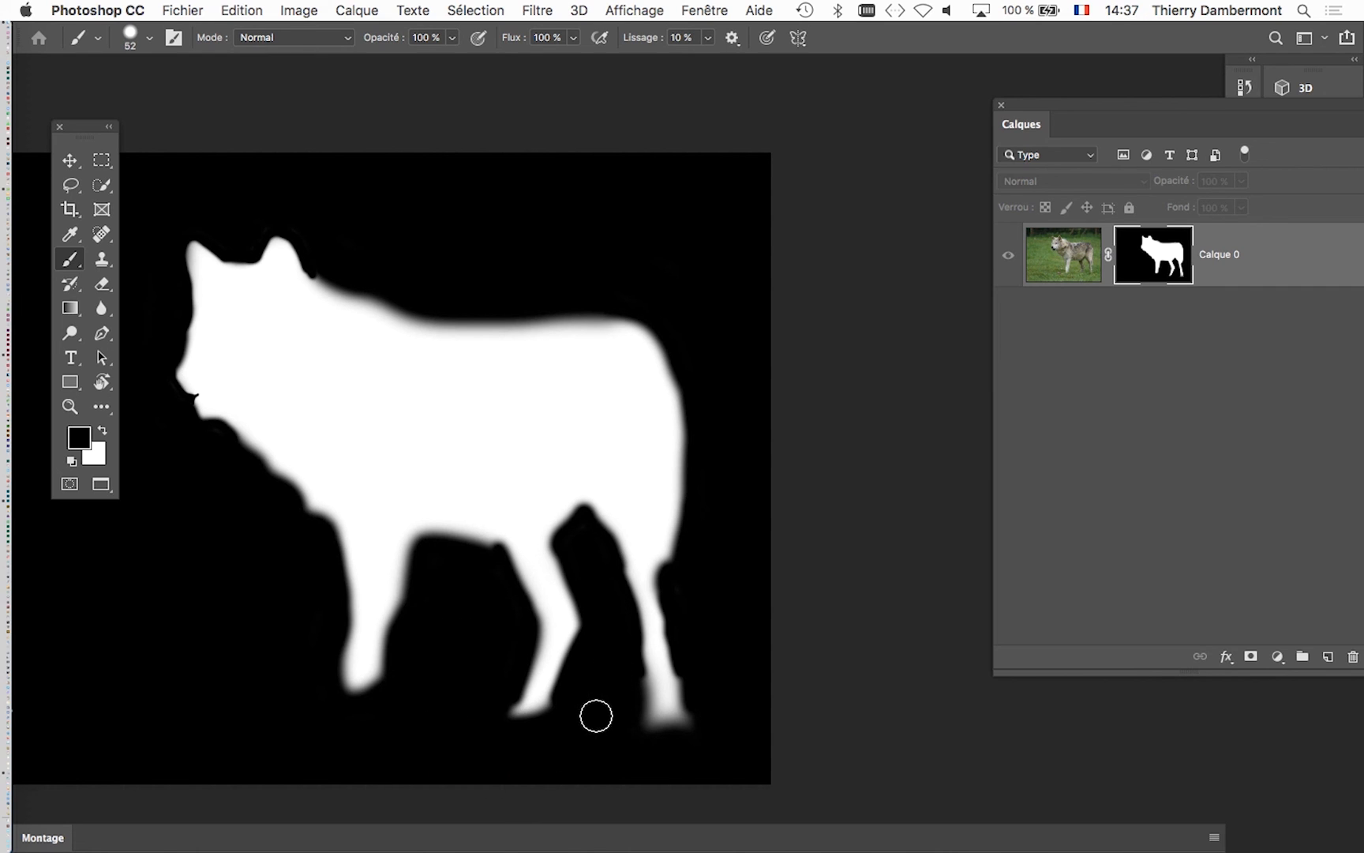
{"action": "left_click_drag", "start_coordinate": [493, 548], "coordinate": [850, 392]}
{"action": "left_click_drag", "start_coordinate": [636, 454], "coordinate": [695, 466]}
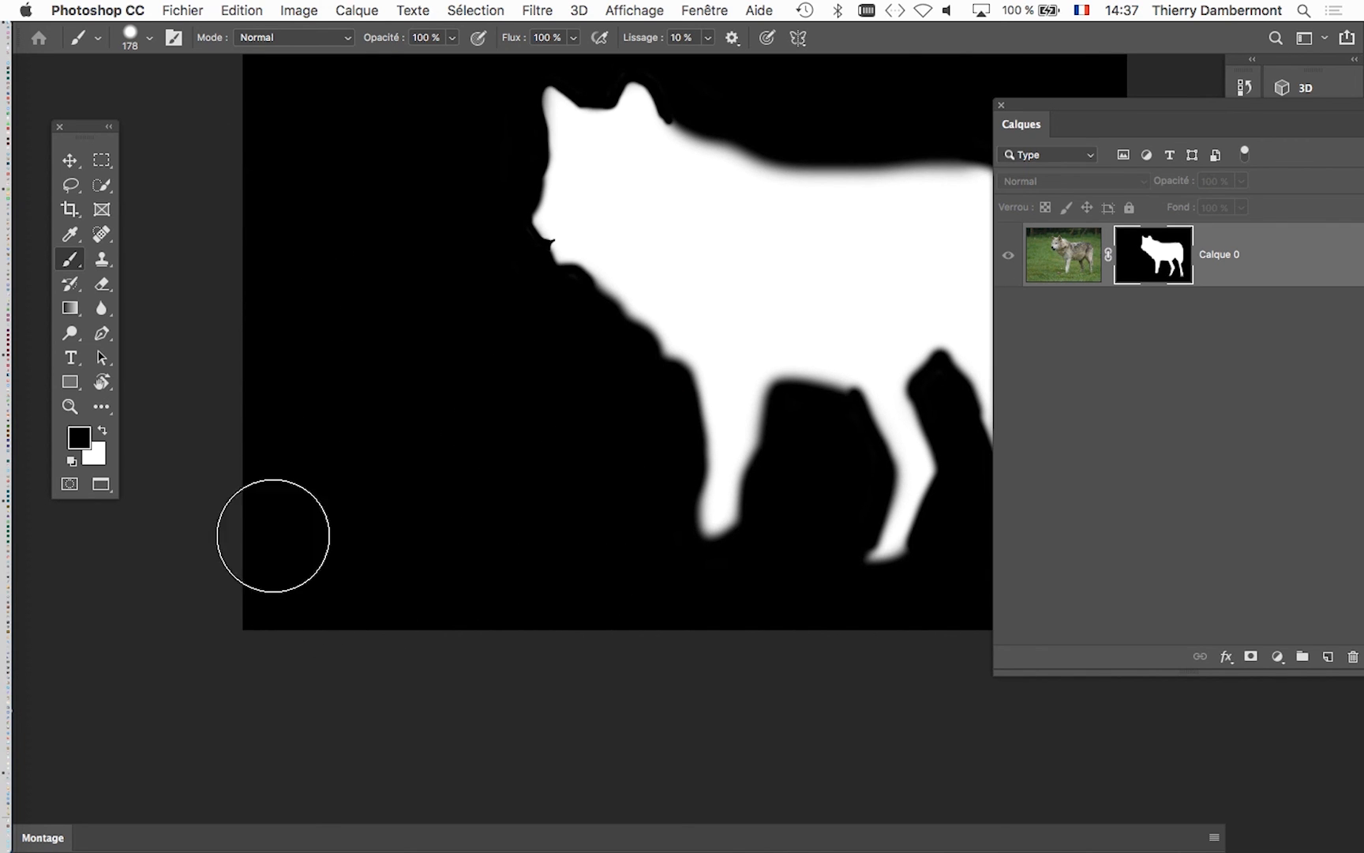
{"action": "left_click_drag", "start_coordinate": [432, 272], "coordinate": [395, 387]}
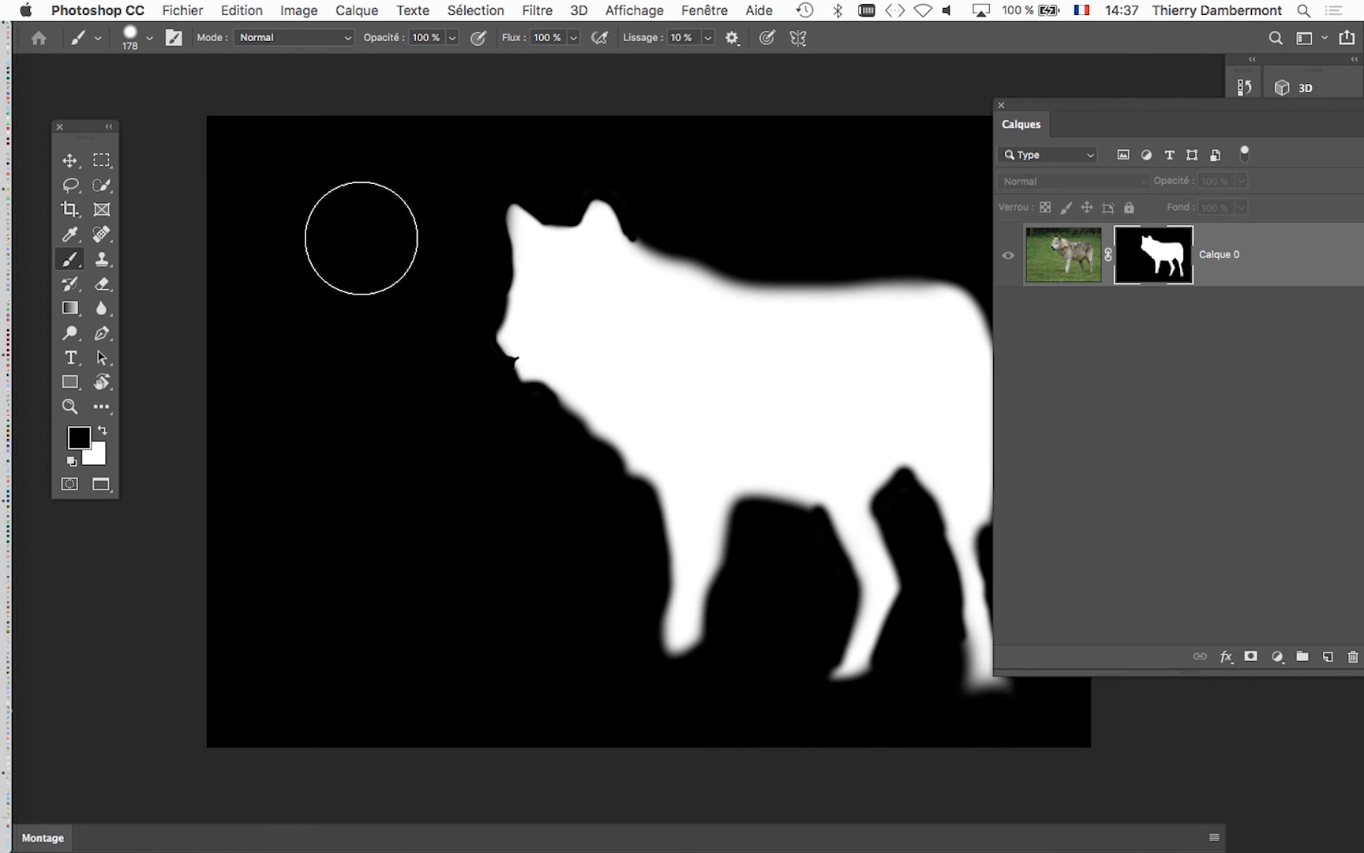
- Save the smart object contents, Calque 0.psb, with the retouched mask
{"action": "key", "text": "super+Tab"}
{"action": "left_click", "coordinate": [660, 431]}
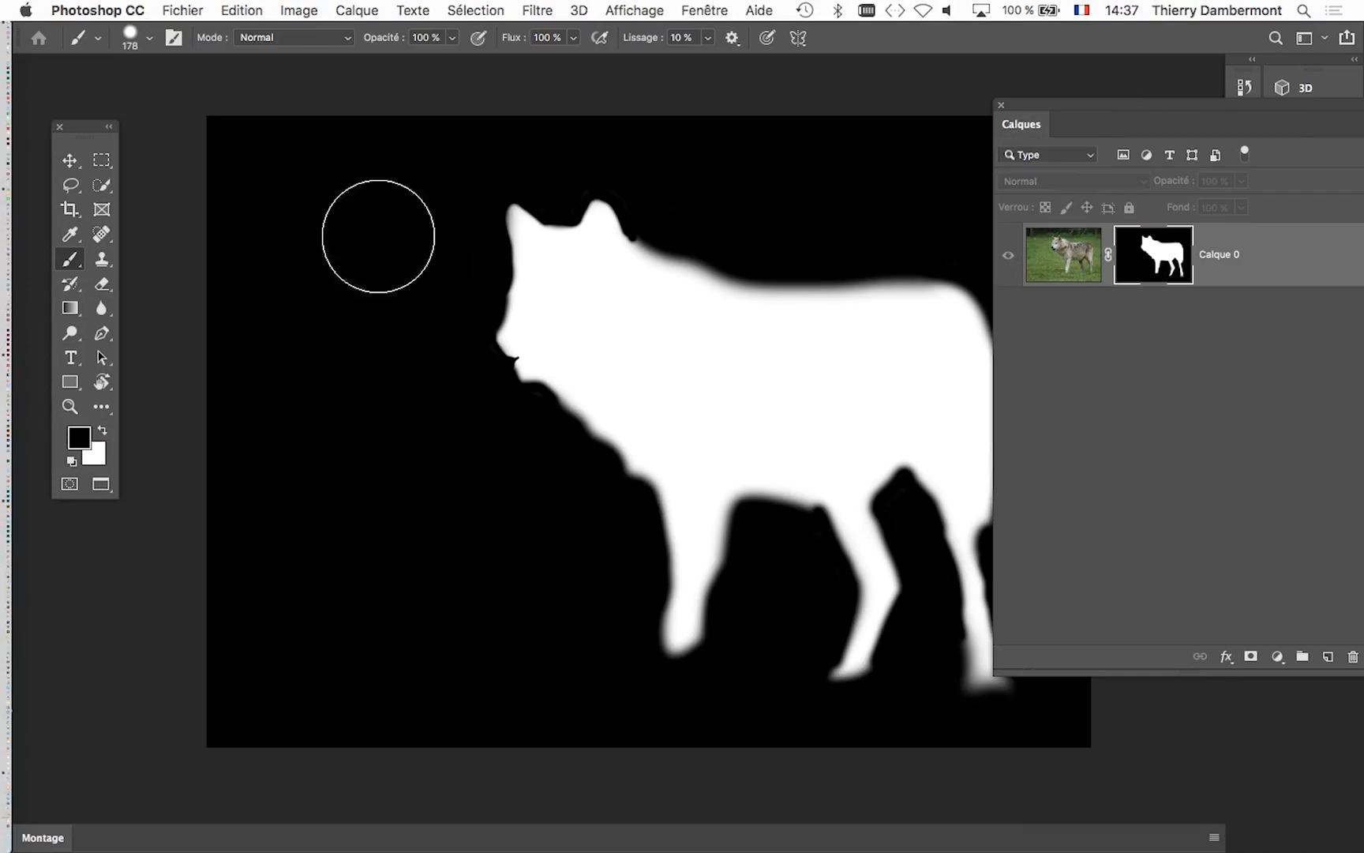
{"action": "left_click", "coordinate": [183, 11]}
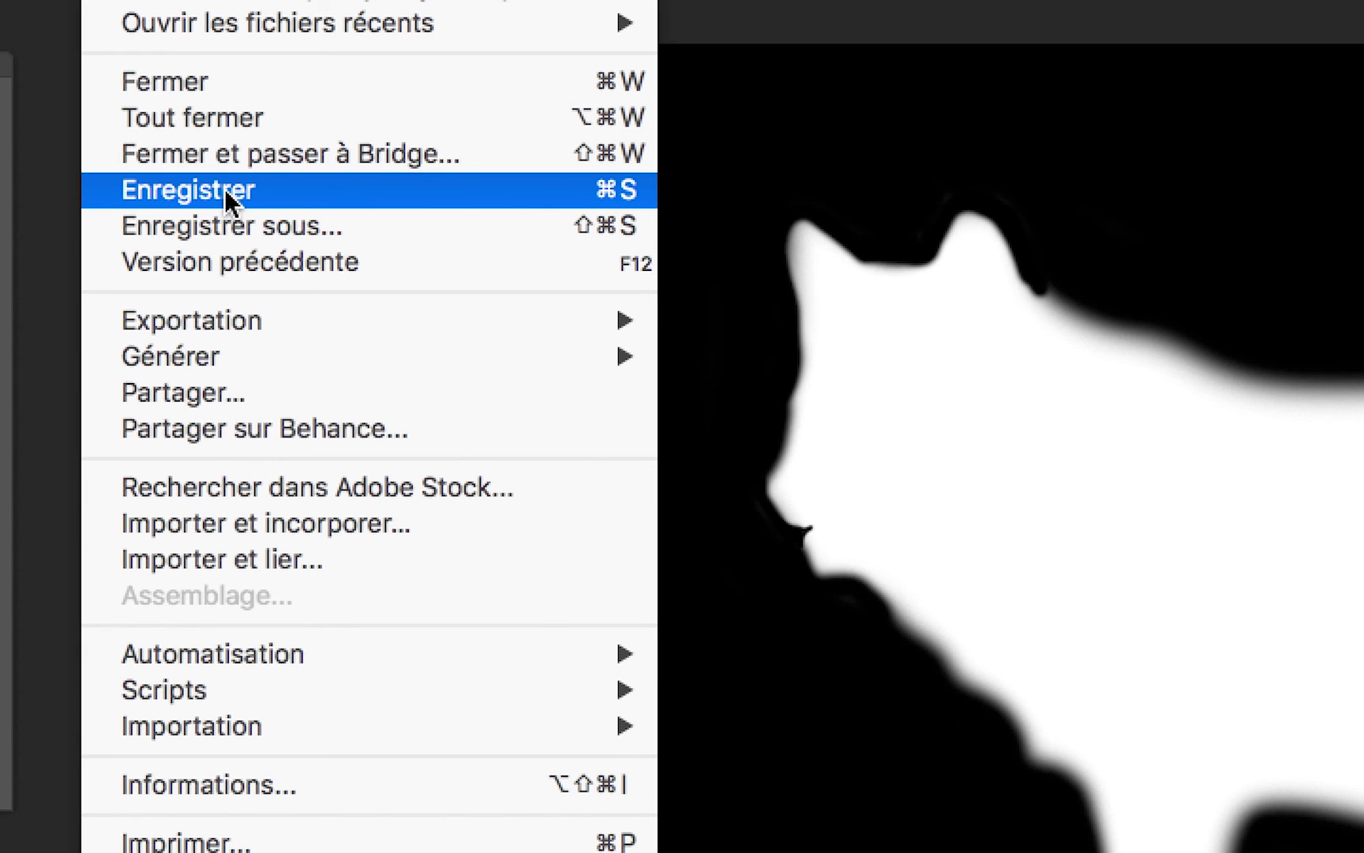
{"action": "left_click", "coordinate": [225, 188]}
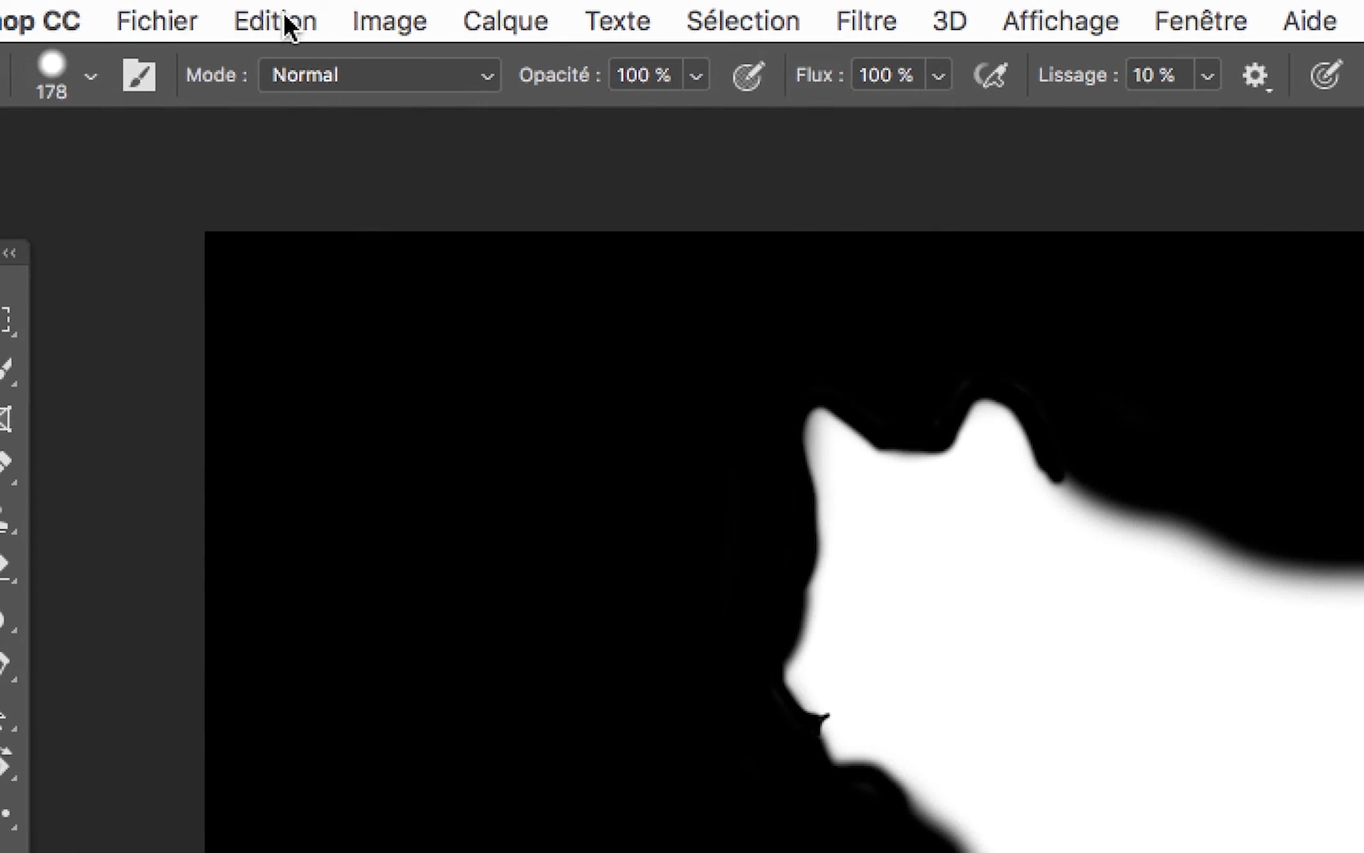
{"action": "left_click", "coordinate": [288, 24]}
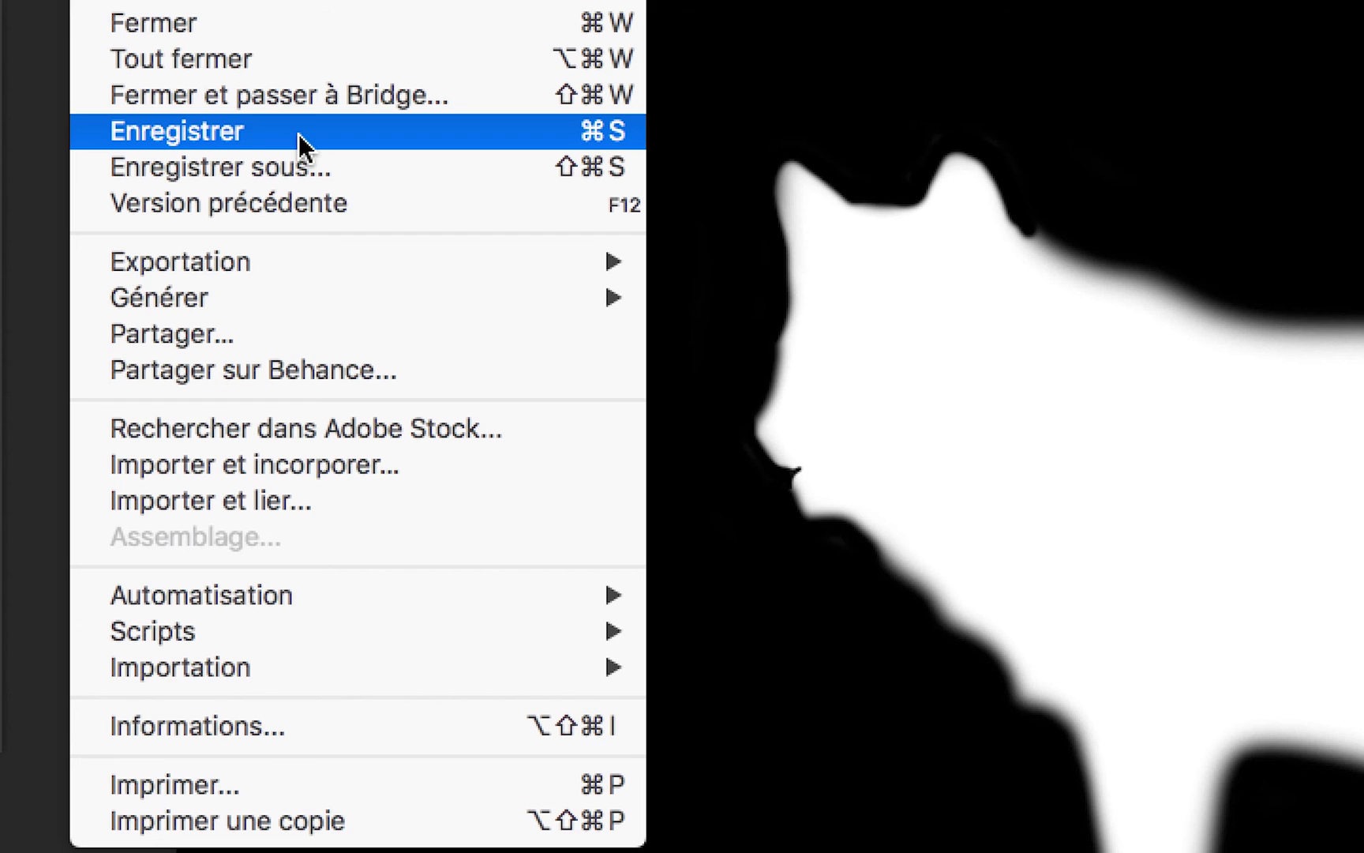
{"action": "left_click", "coordinate": [300, 139]}
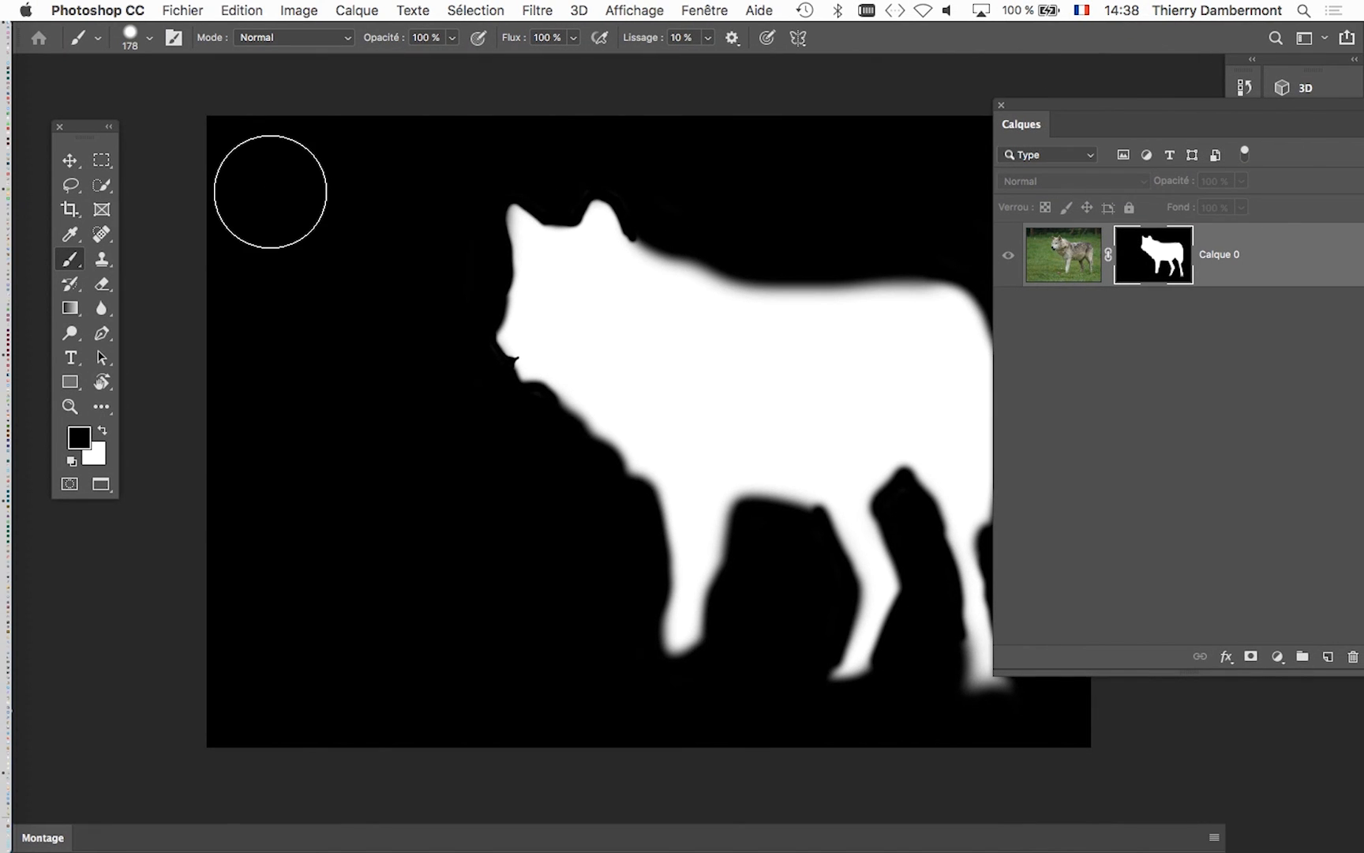
- Bring up Wolf_at_Woburn_Safari_Park.psd and alternate between it and Calque 0.psb to compare the composition with its smart object mask
{"action": "left_click", "coordinate": [697, 10]}
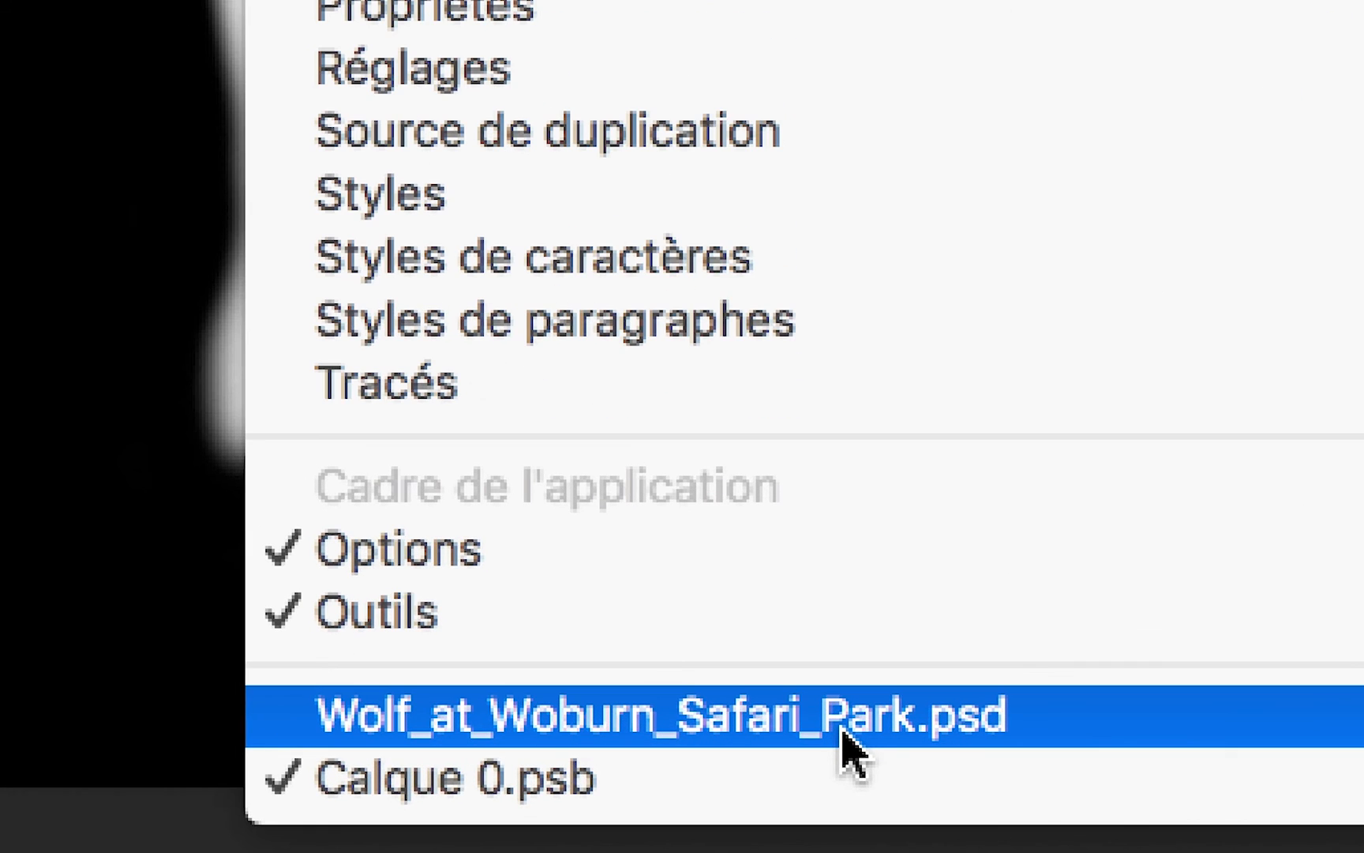
{"action": "left_click", "coordinate": [846, 733]}
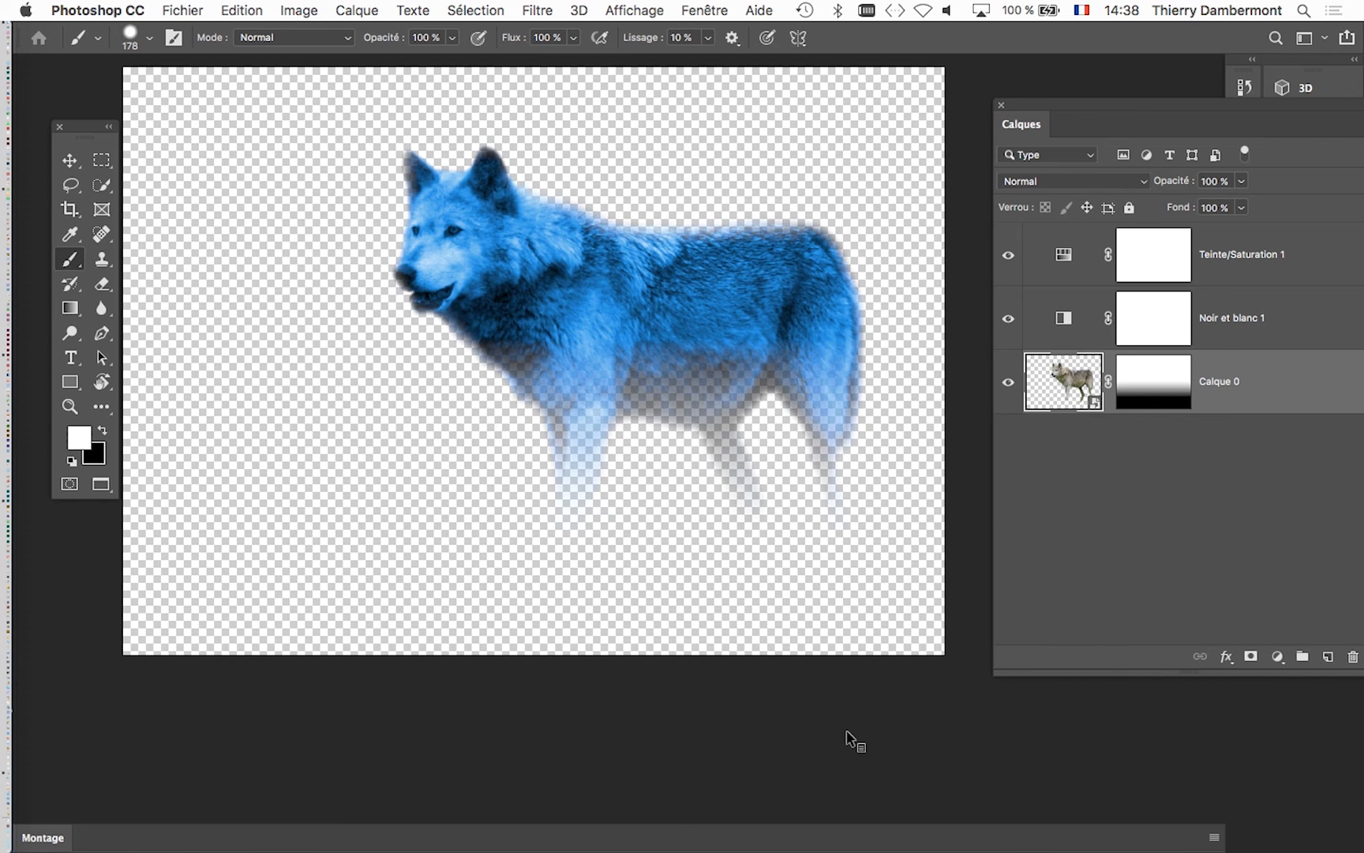
{"action": "key", "text": "ctrl+Tab"}
{"action": "key", "text": "ctrl+Tab"}
{"action": "key", "text": "ctrl+Tab"}
{"action": "key", "text": "ctrl+Tab"}
{"action": "key", "text": "ctrl+Tab"}
{"action": "key", "text": "ctrl+Tab"}
{"action": "scroll", "coordinate": [695, 303], "scroll_direction": "up", "scroll_amount": 3}
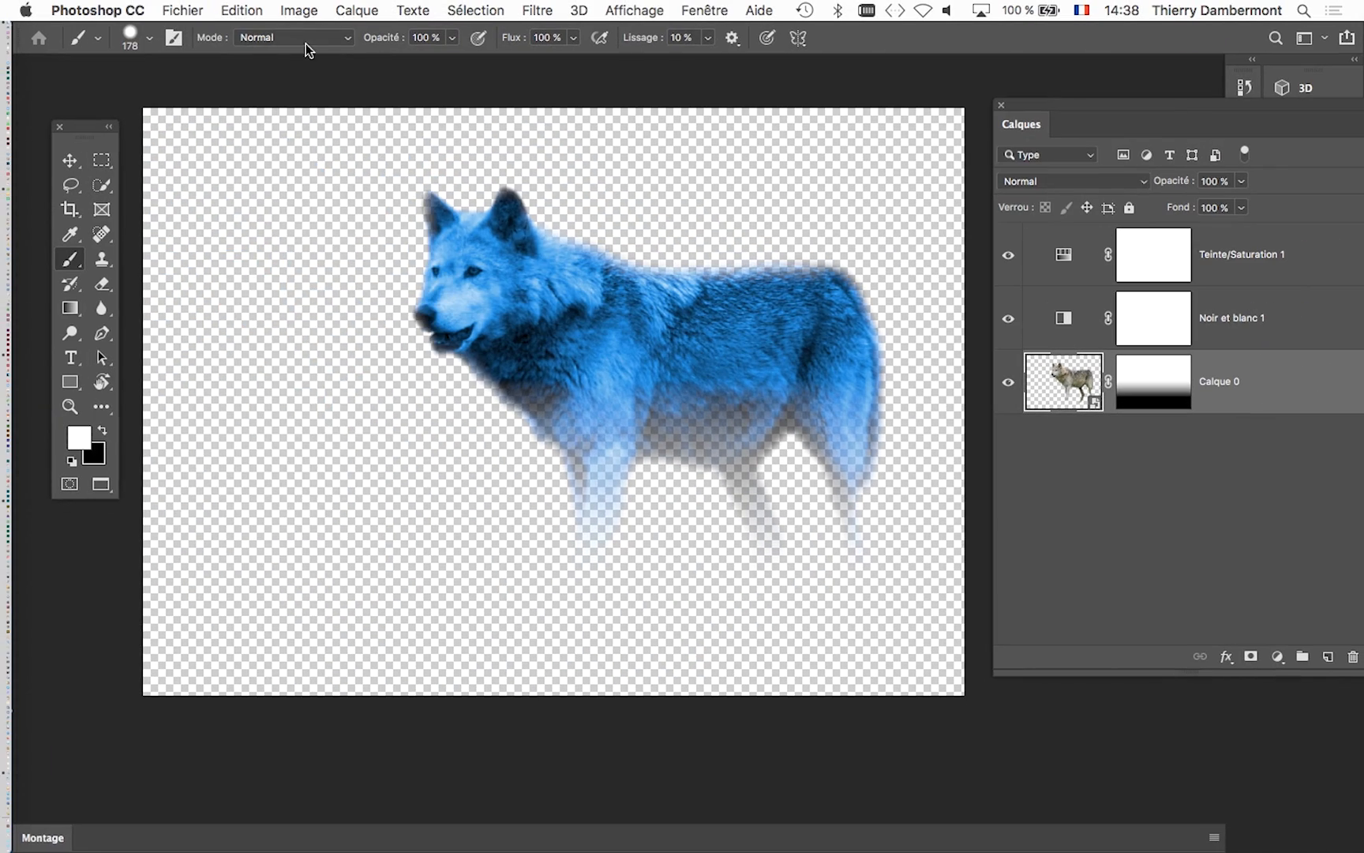
- Save Wolf_at_Woburn_Safari_Park.psd, then switch to InDesign and examine the wolf and its text wrap in the layout
{"action": "left_click", "coordinate": [183, 10]}
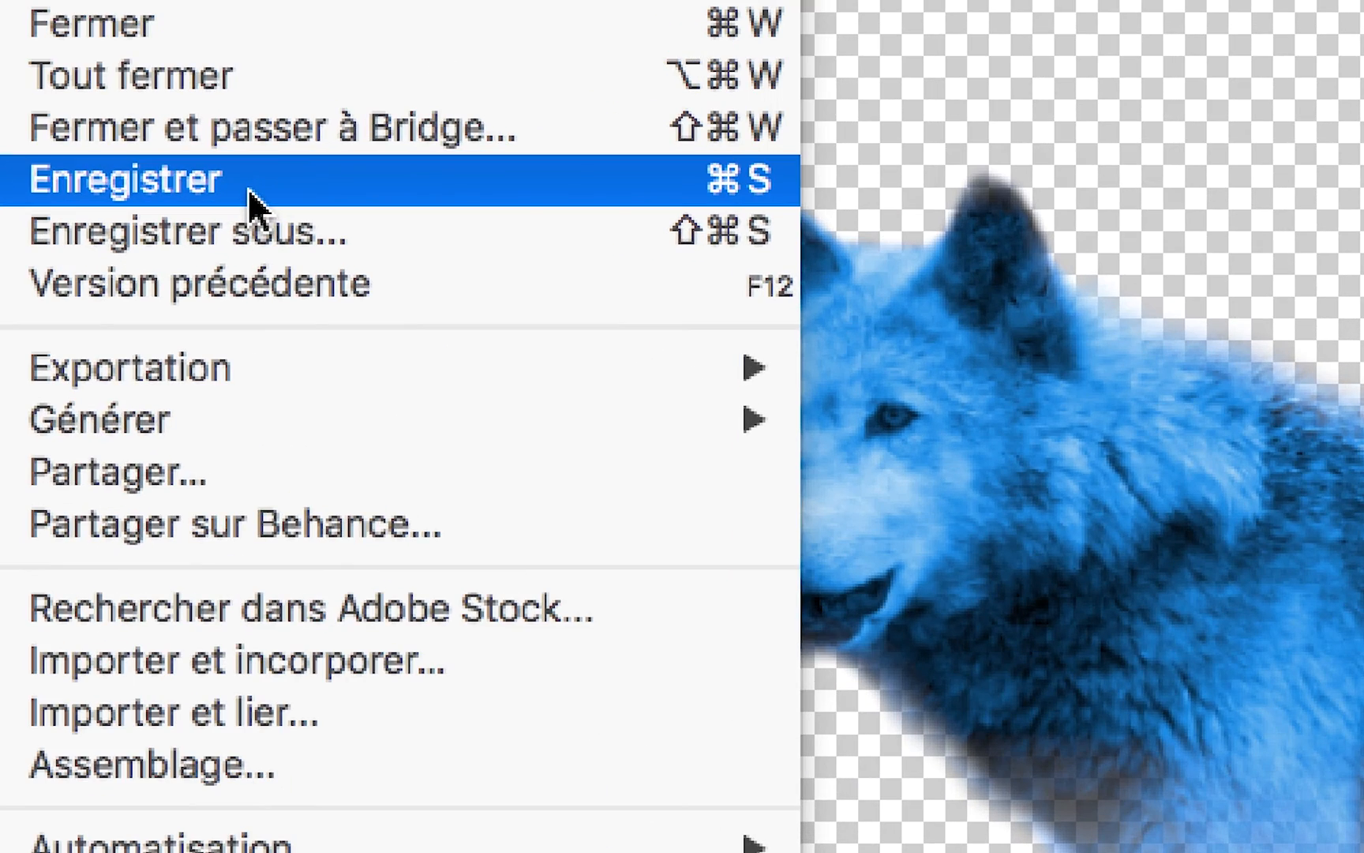
{"action": "left_click", "coordinate": [248, 191]}
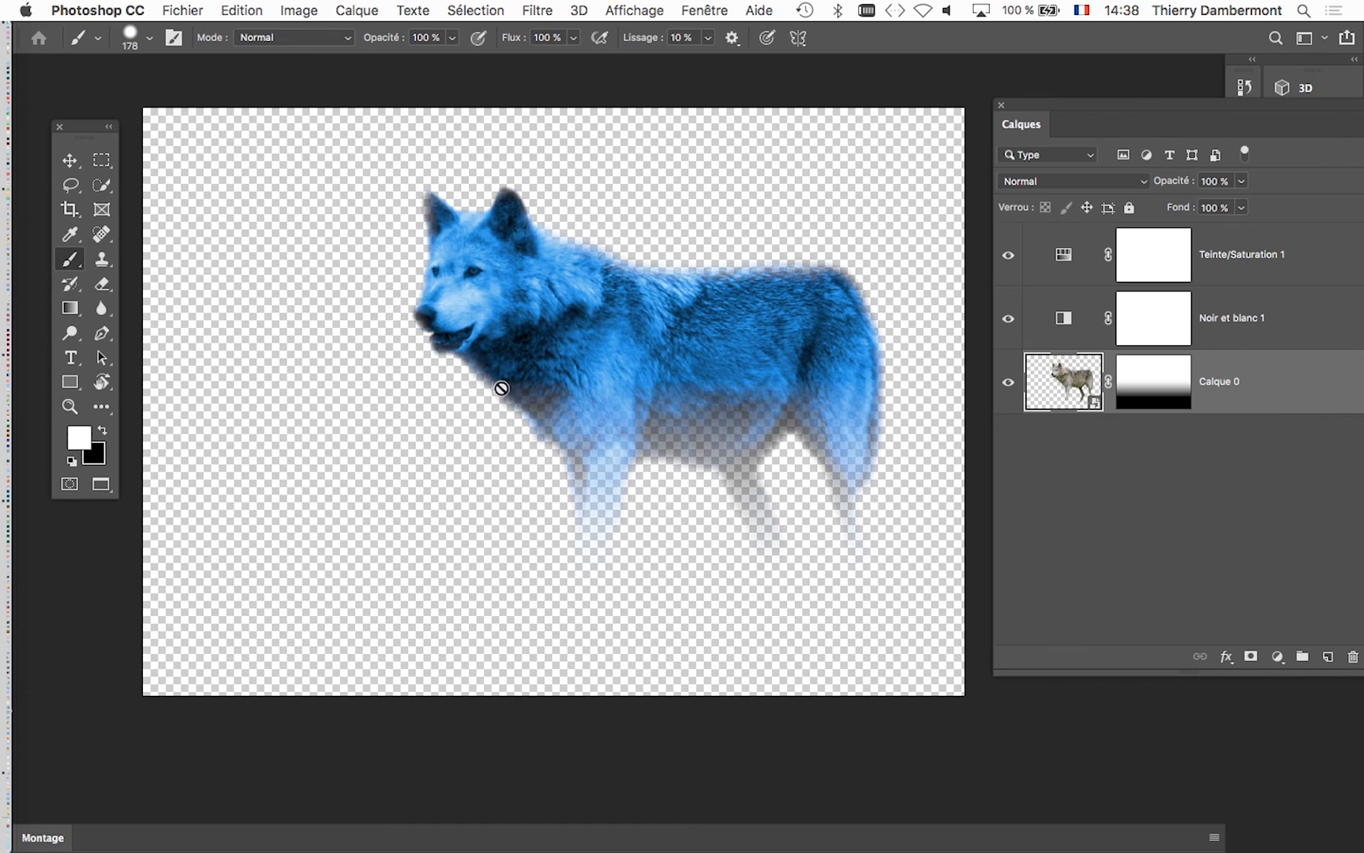
{"action": "key", "text": "super+Tab"}
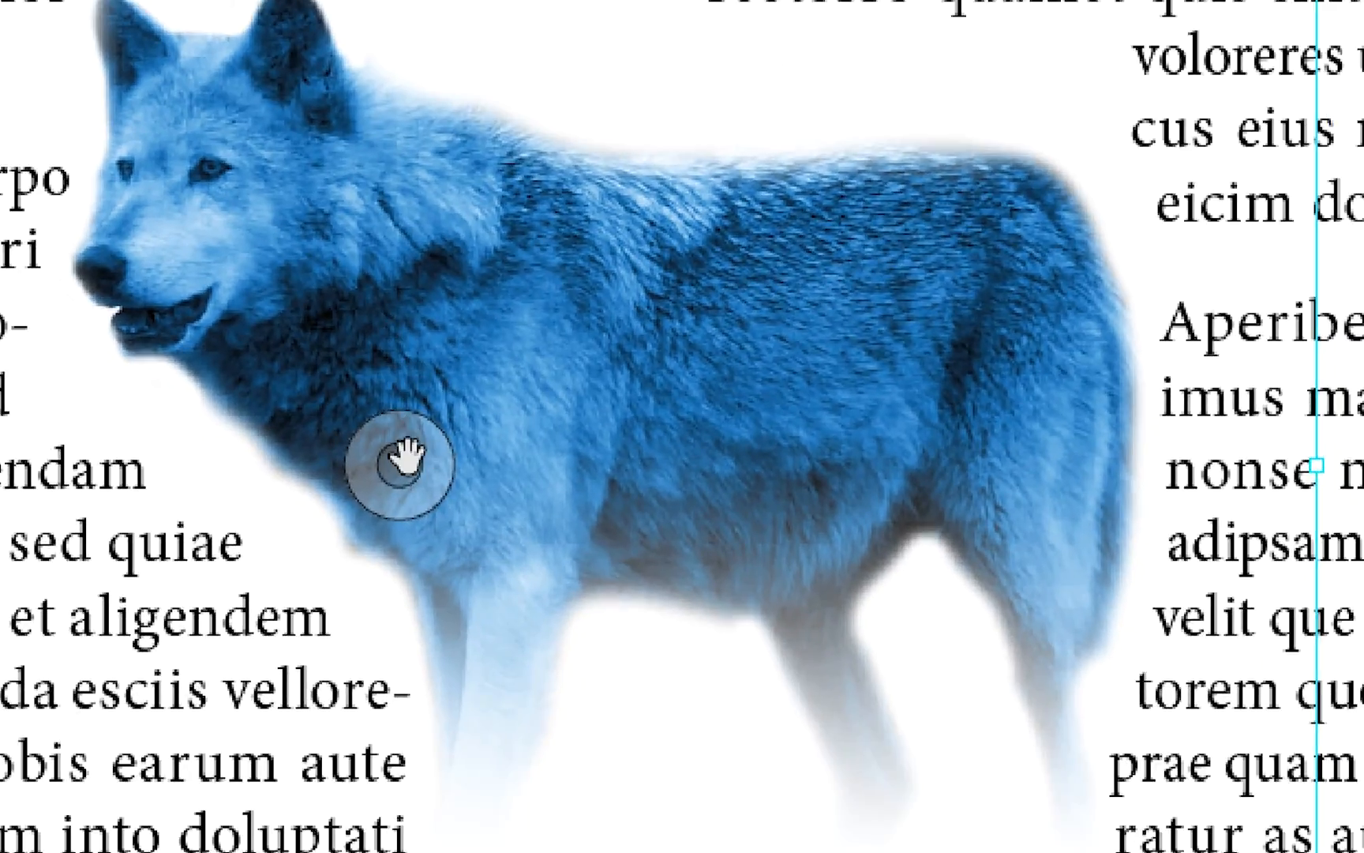
{"action": "left_click", "coordinate": [570, 636]}
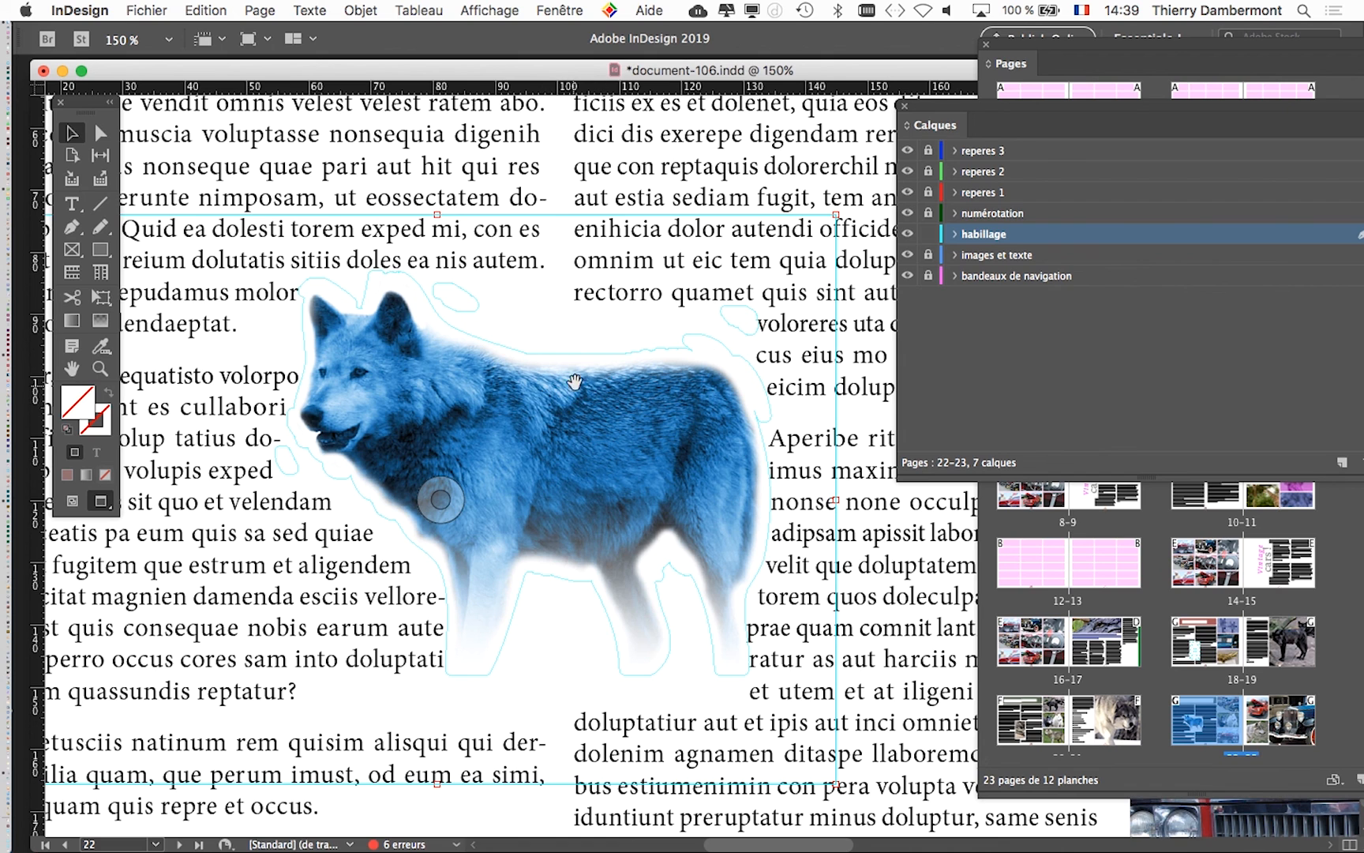
- Return to the Calque 0.psb mask in Photoshop and reduce the brush size to 91 px
{"action": "key", "text": "super+Tab"}
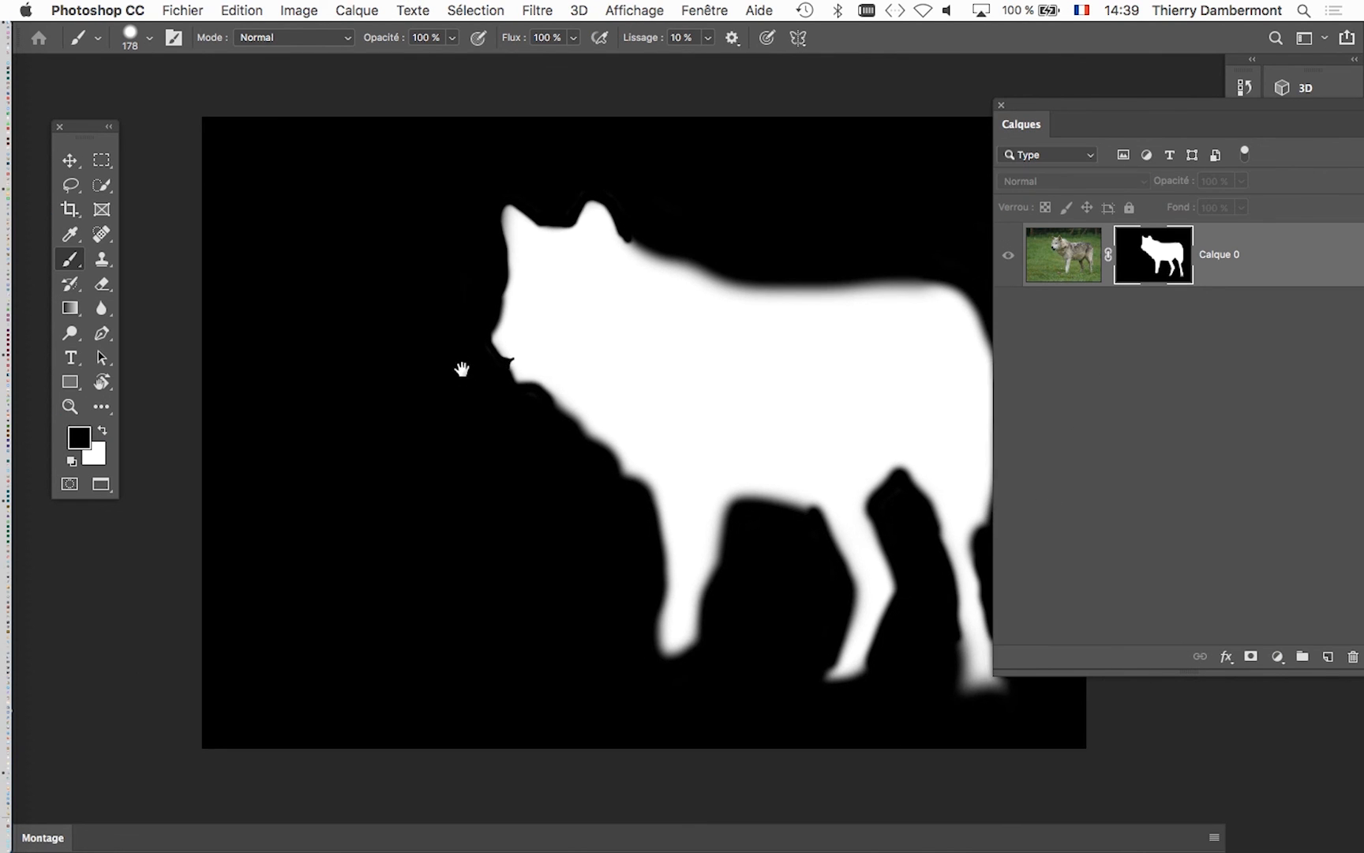
{"action": "scroll", "coordinate": [457, 368], "scroll_direction": "right", "scroll_amount": 5}
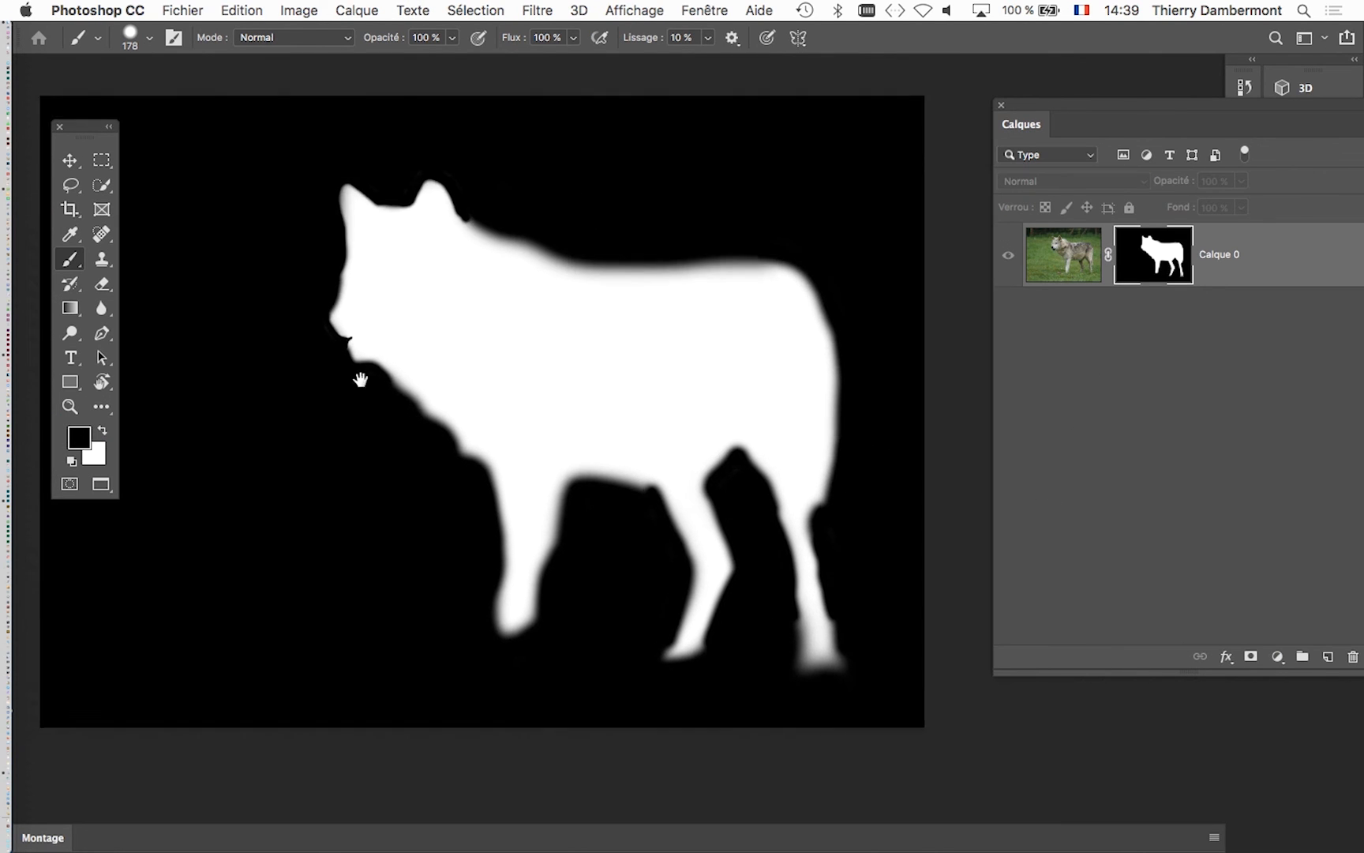
{"action": "left_click_drag", "start_coordinate": [356, 387], "coordinate": [280, 399]}
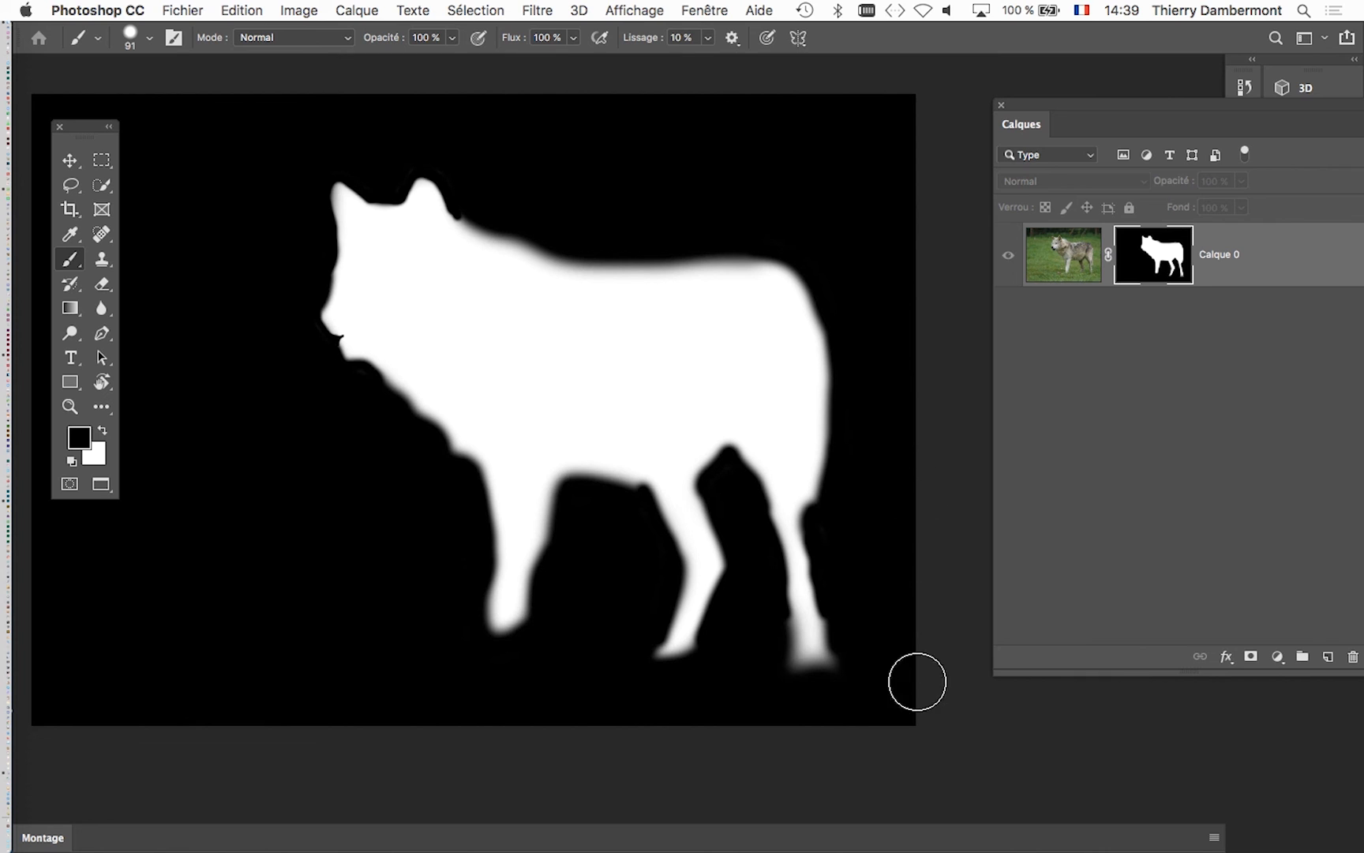
- Enlarge the brush to 186 px and save both Calque 0.psb and Wolf_at_Woburn_Safari_Park.psd
{"action": "left_click_drag", "start_coordinate": [317, 631], "coordinate": [353, 637]}
{"action": "left_click", "coordinate": [182, 11]}
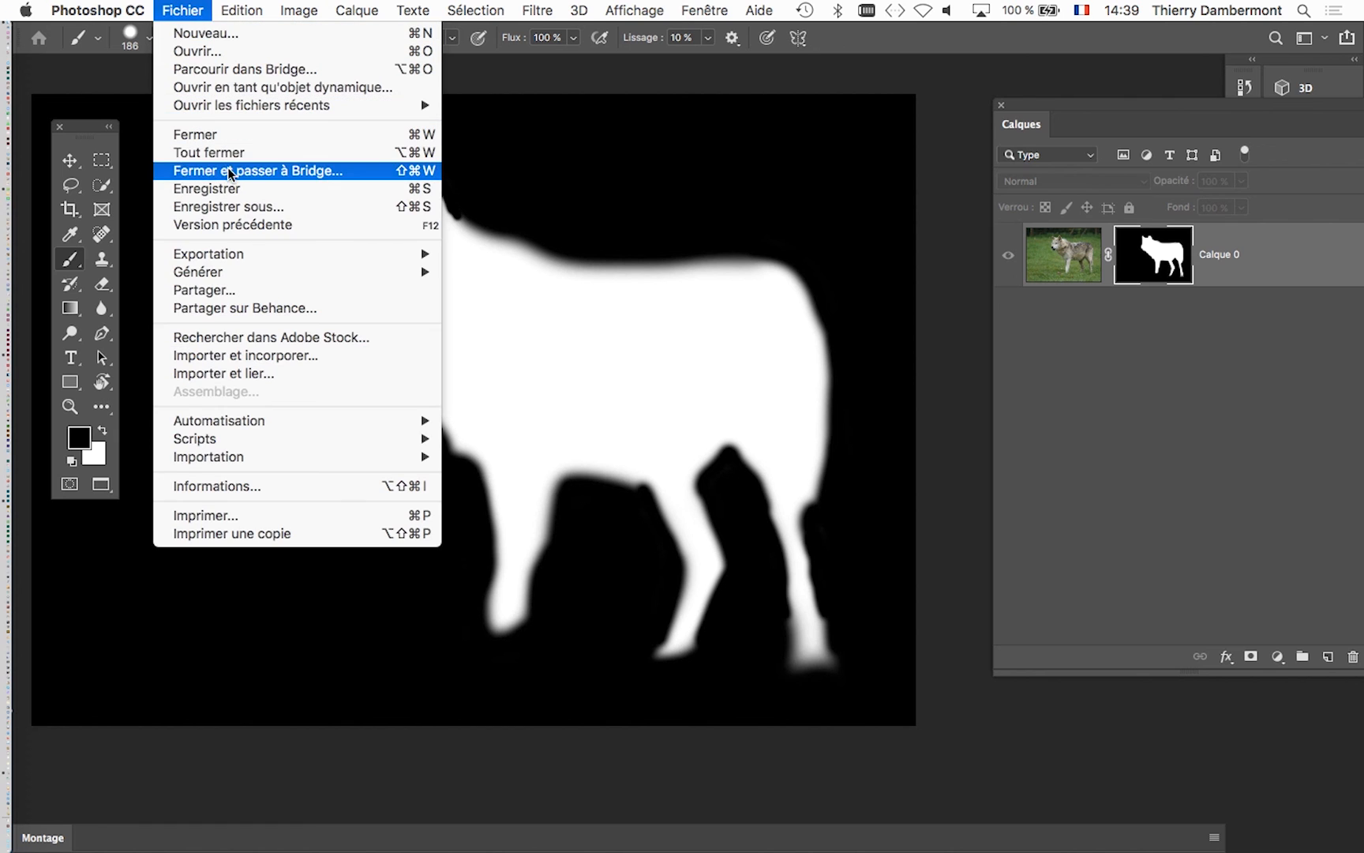
{"action": "left_click", "coordinate": [237, 192]}
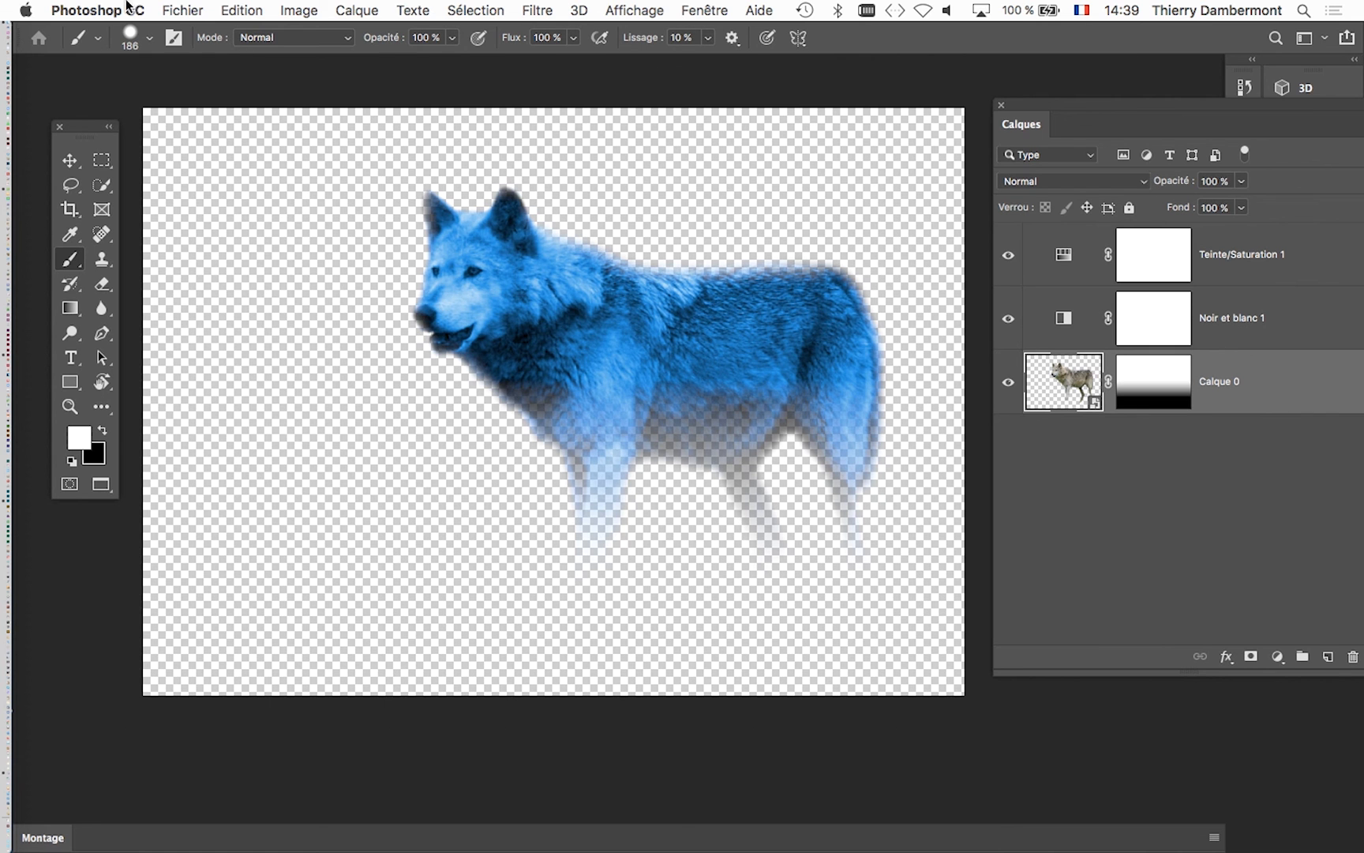
{"action": "left_click", "coordinate": [182, 10]}
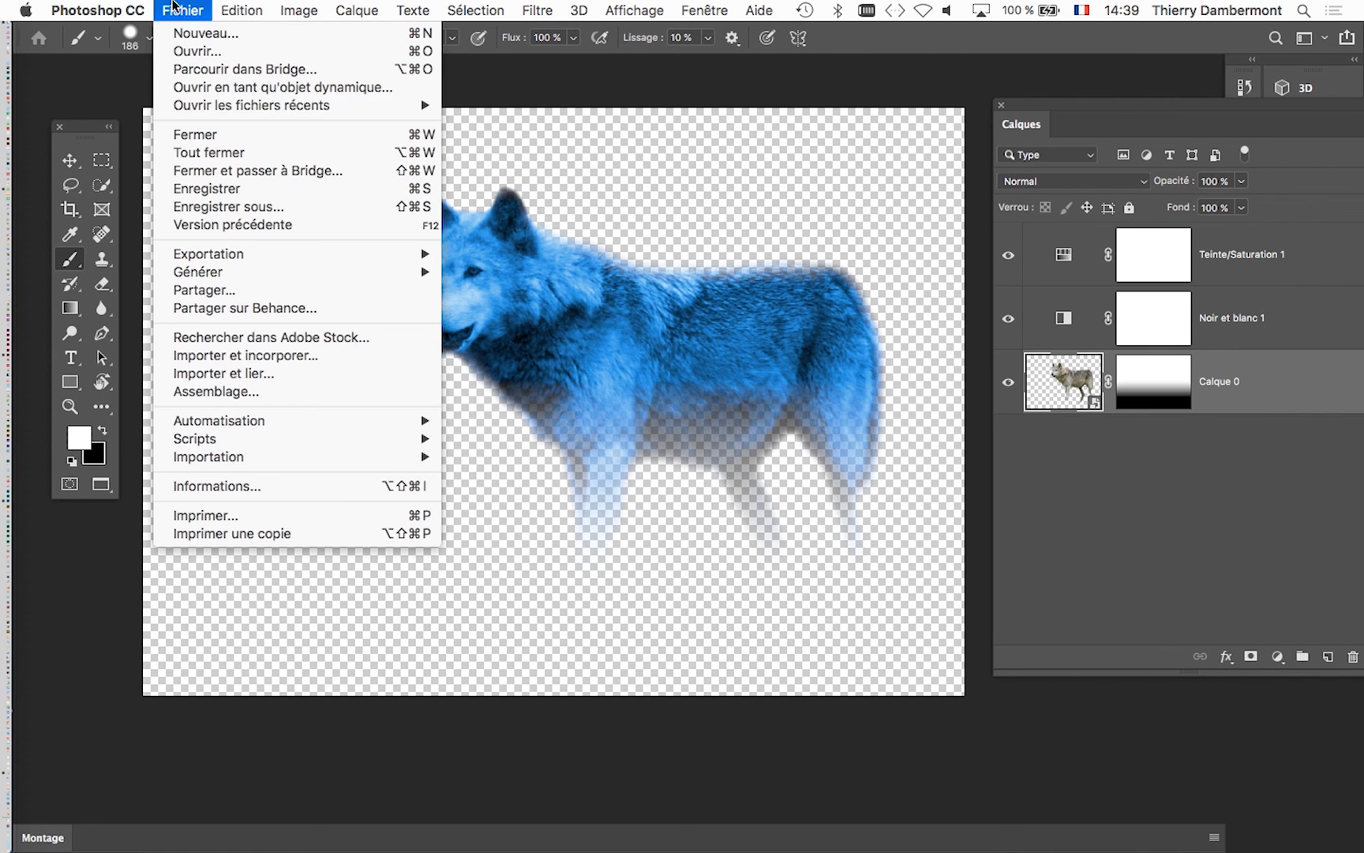
{"action": "left_click", "coordinate": [255, 192]}
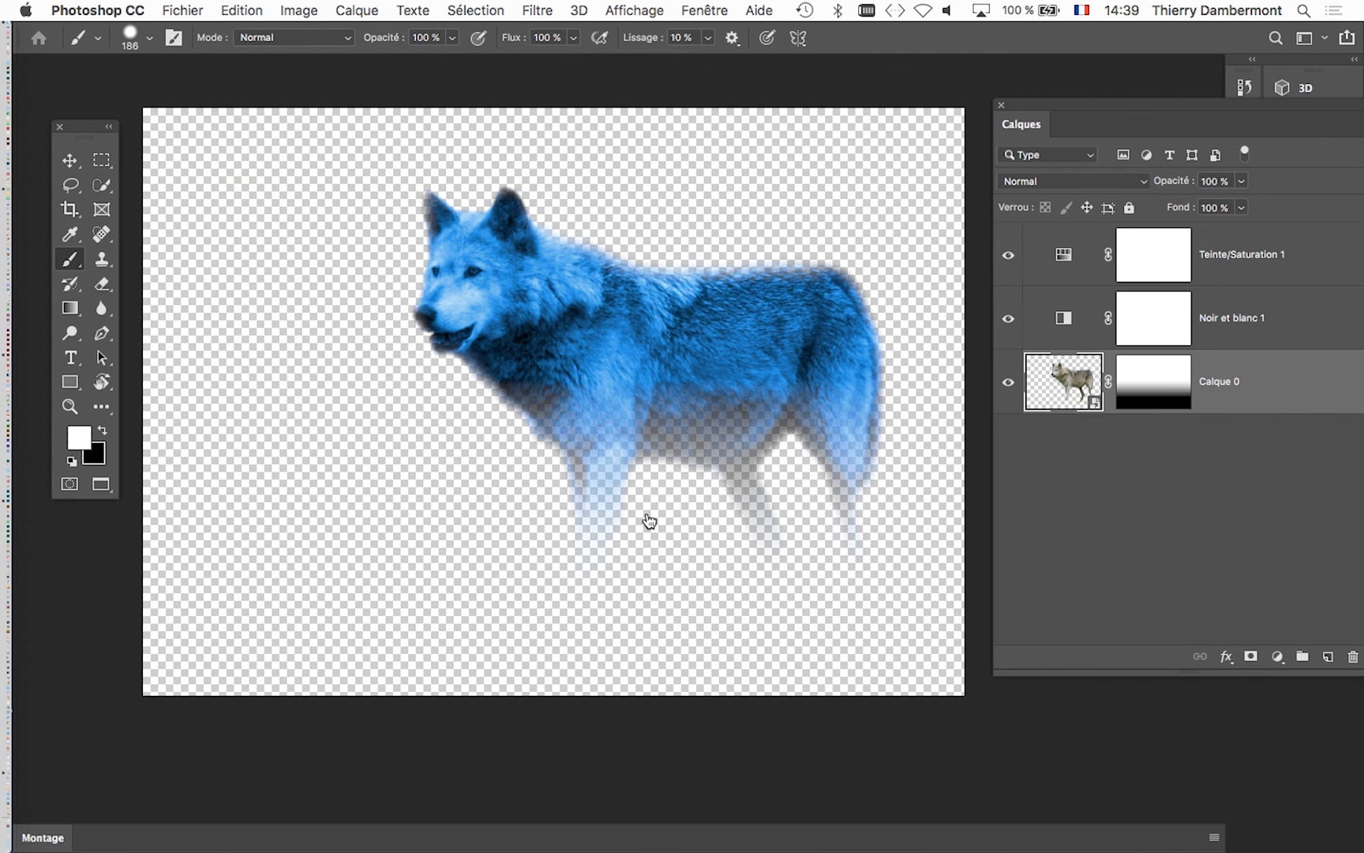
- Switch to InDesign and update the modified link to Wolf_at_Woburn_Safari_Park.psd on page 22
{"action": "key", "text": "super+Tab"}
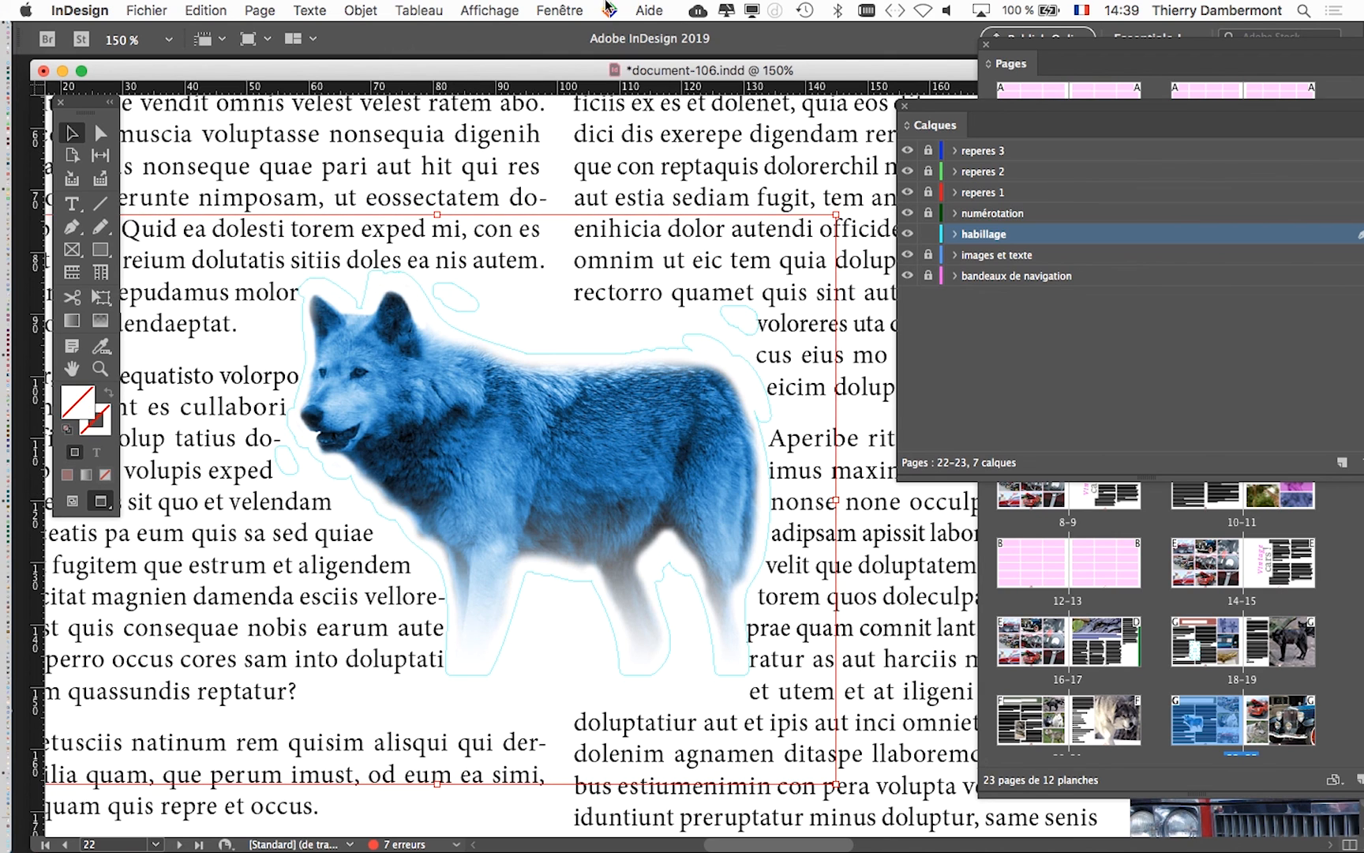
{"action": "left_click", "coordinate": [574, 10]}
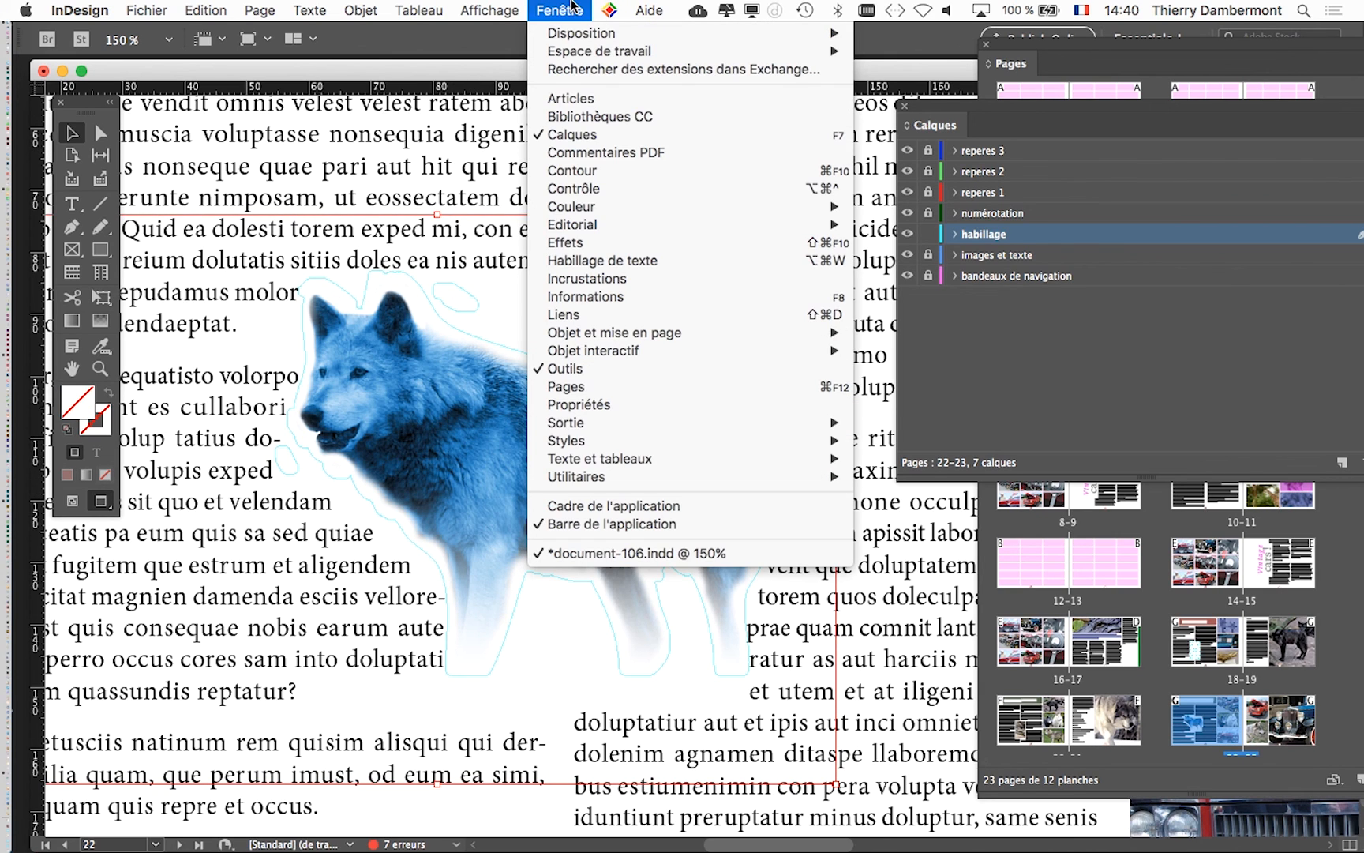
{"action": "left_click", "coordinate": [662, 319]}
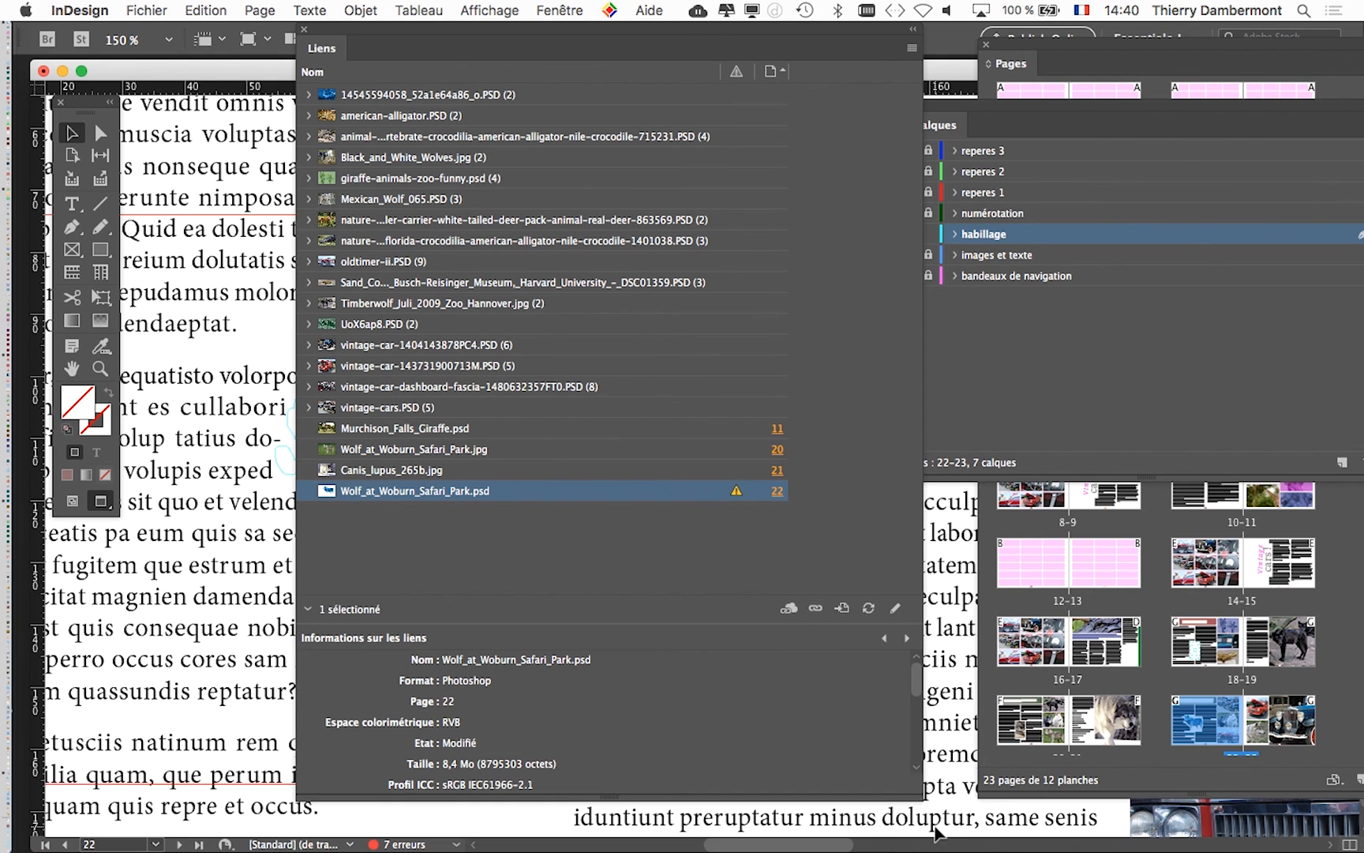
{"action": "left_click_drag", "start_coordinate": [917, 792], "coordinate": [869, 646]}
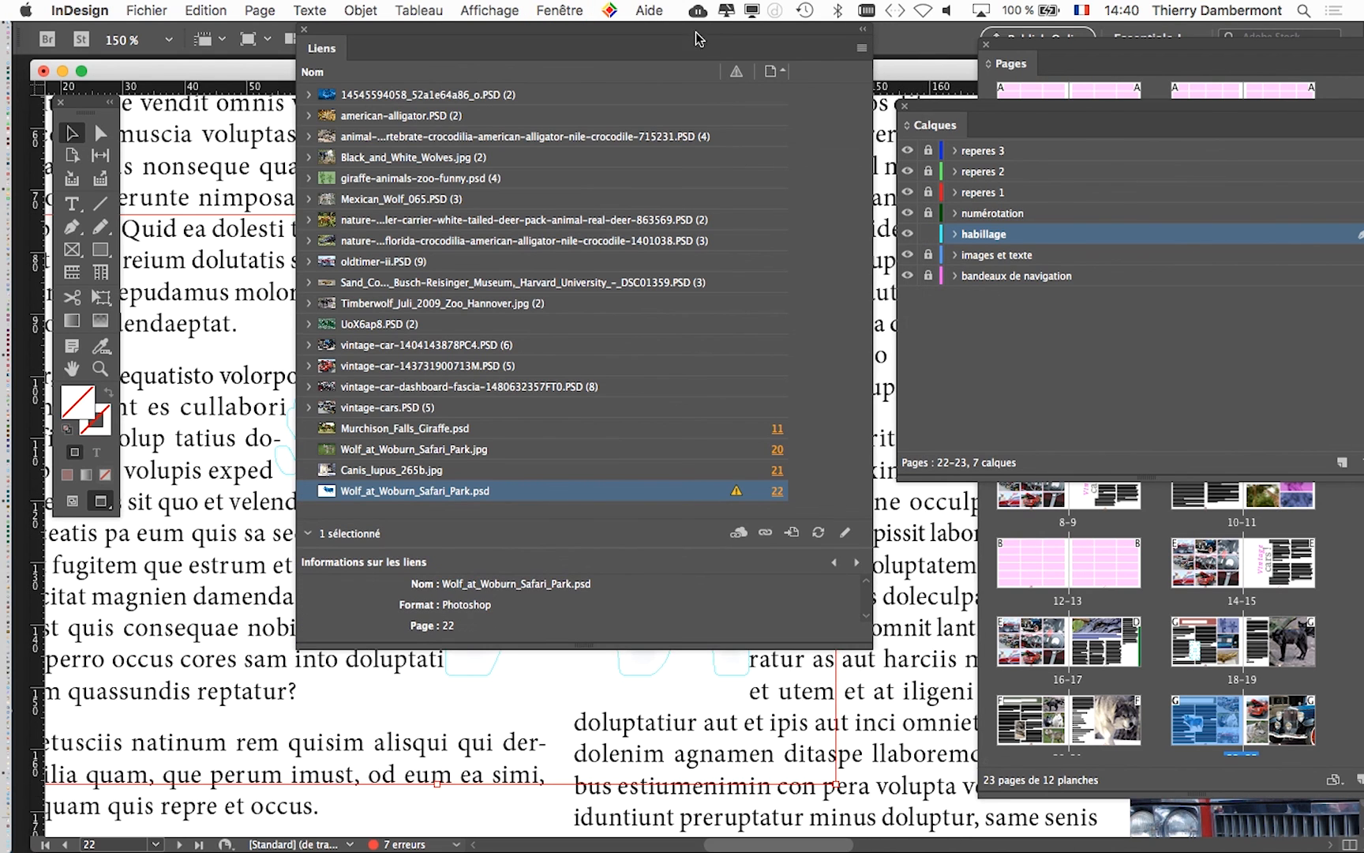
{"action": "left_click_drag", "start_coordinate": [698, 40], "coordinate": [829, 117]}
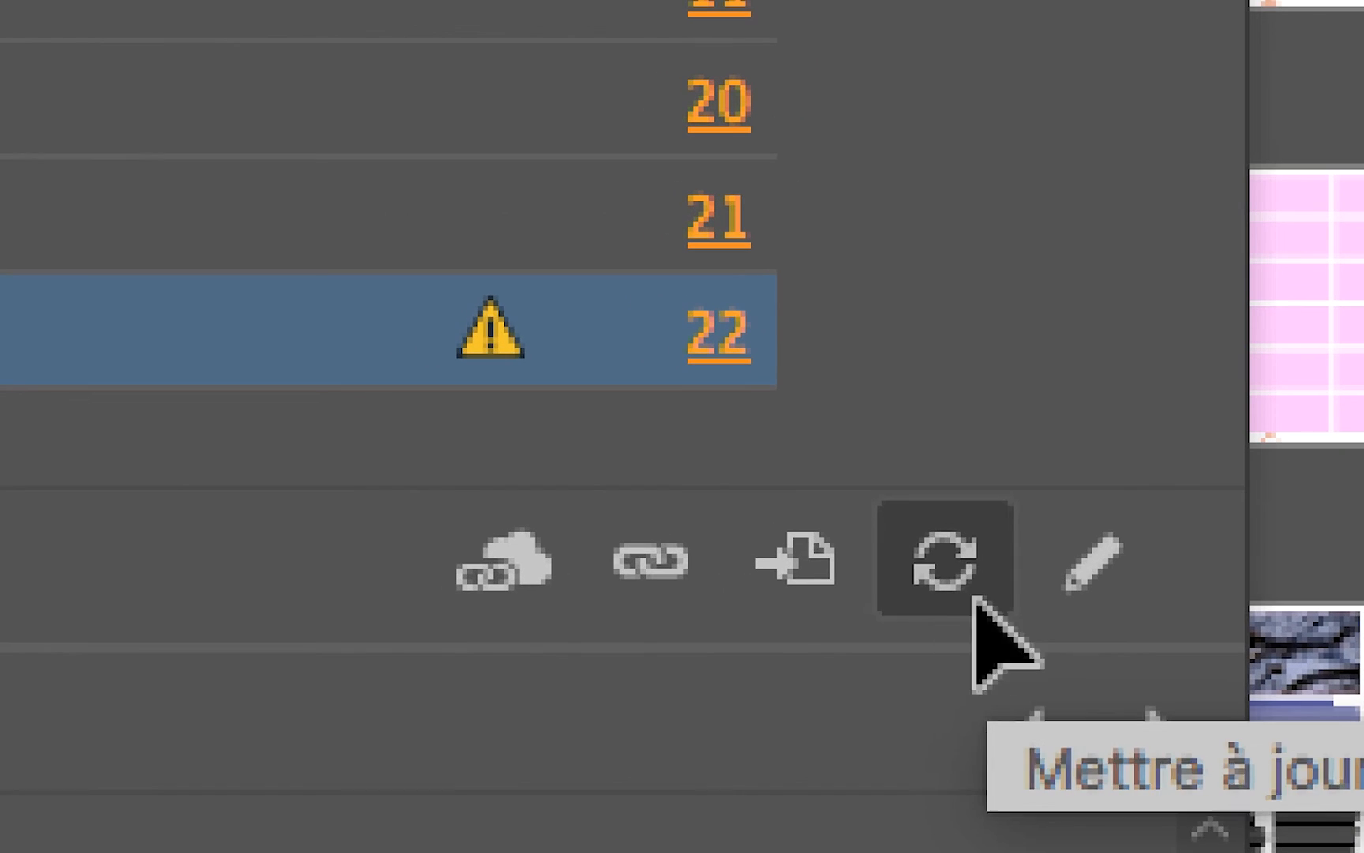
{"action": "left_click", "coordinate": [1264, 742]}
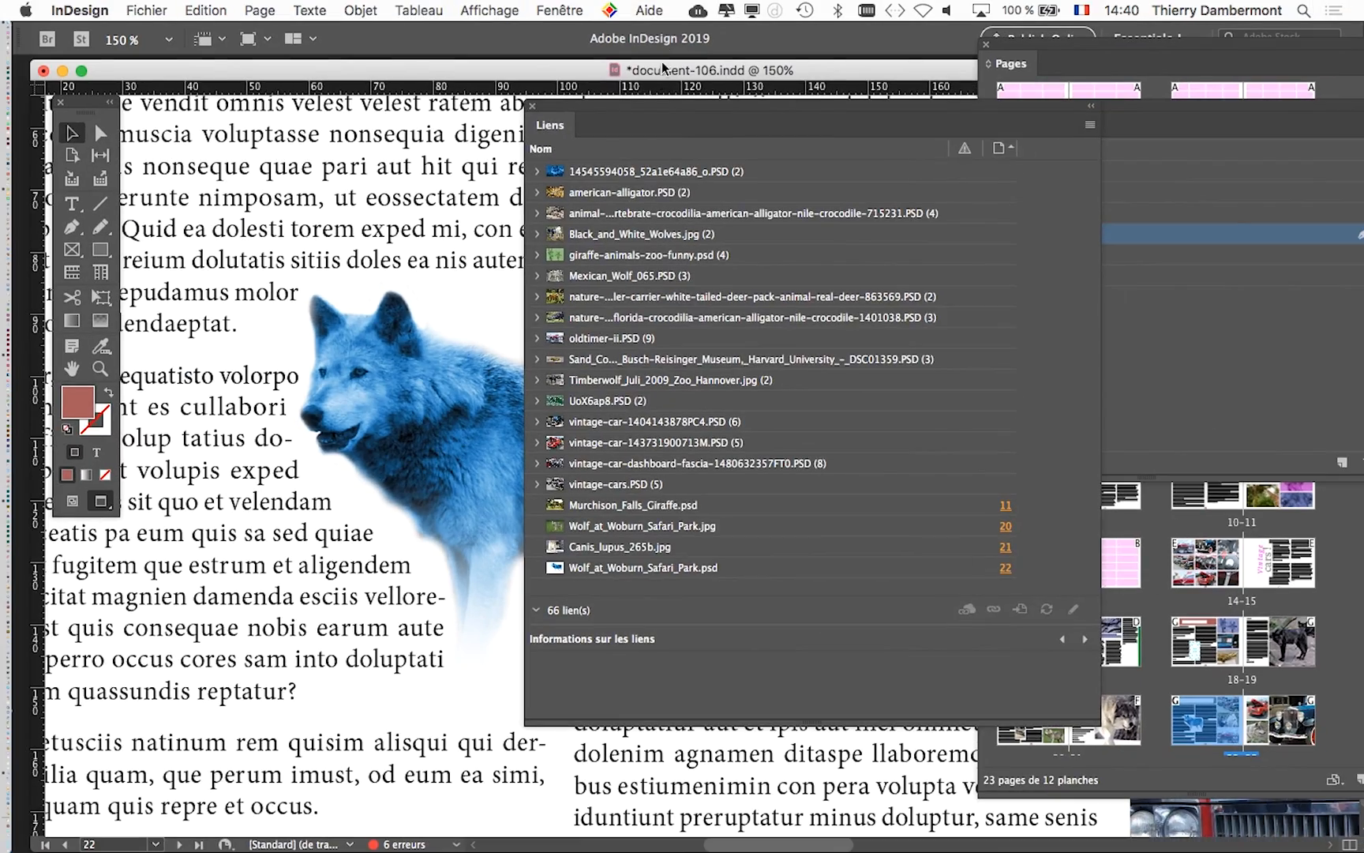
- Uncover the wolf in the layout to examine its text wrap contour, and compare it with the composition in Photoshop
{"action": "left_click_drag", "start_coordinate": [627, 104], "coordinate": [966, 422]}
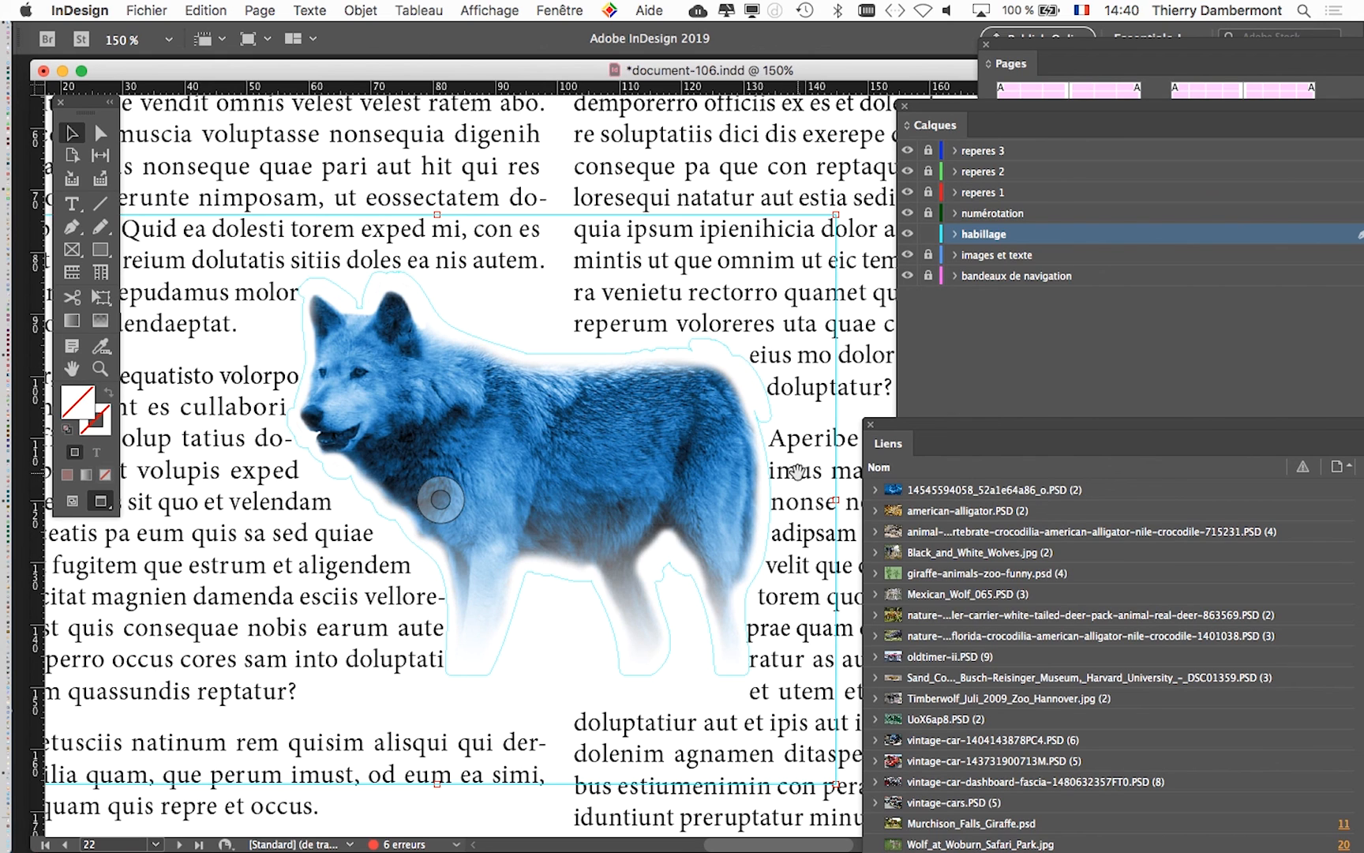
{"action": "left_click_drag", "start_coordinate": [934, 428], "coordinate": [914, 177]}
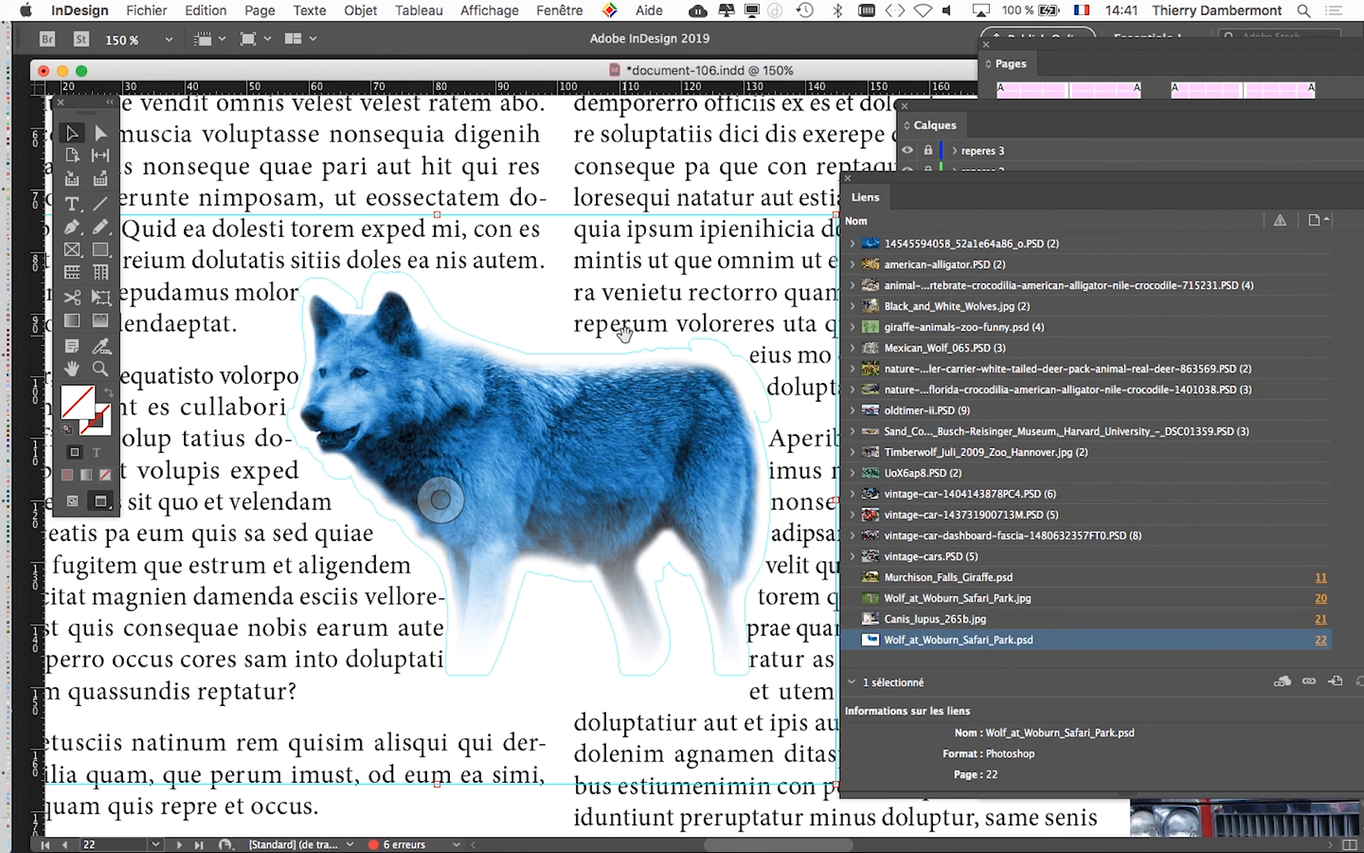
{"action": "key", "text": "super+Tab"}
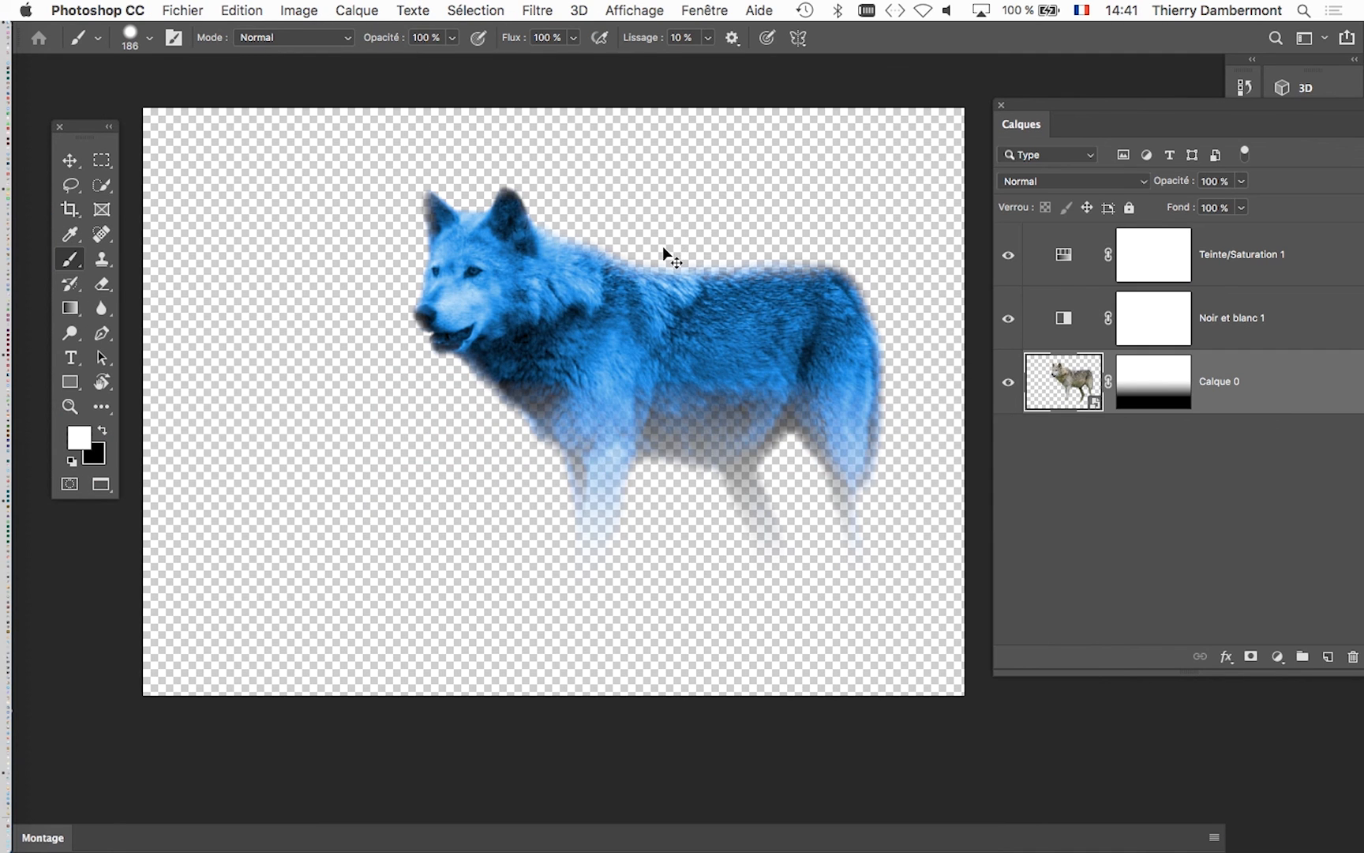
{"action": "key", "text": "super+Tab"}
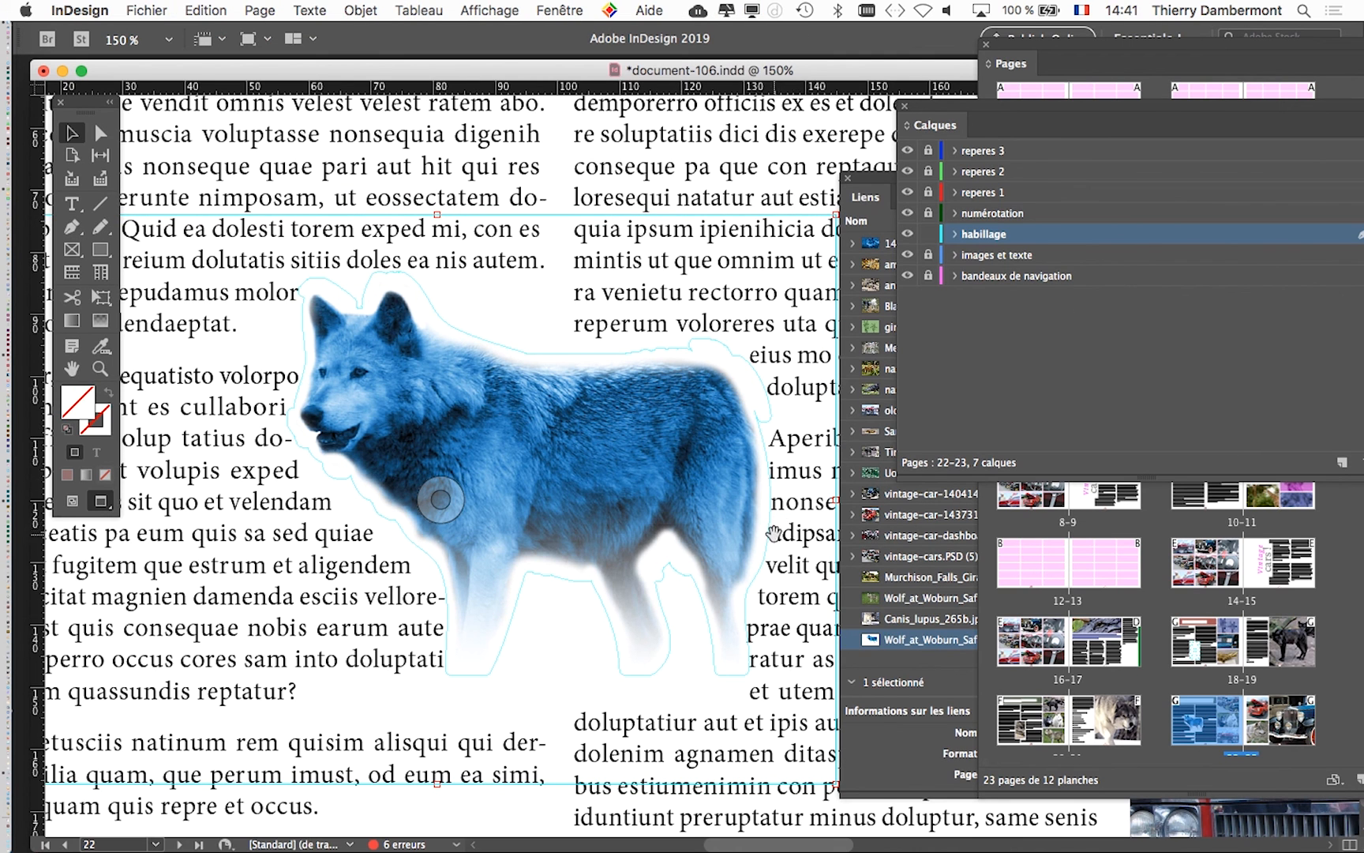